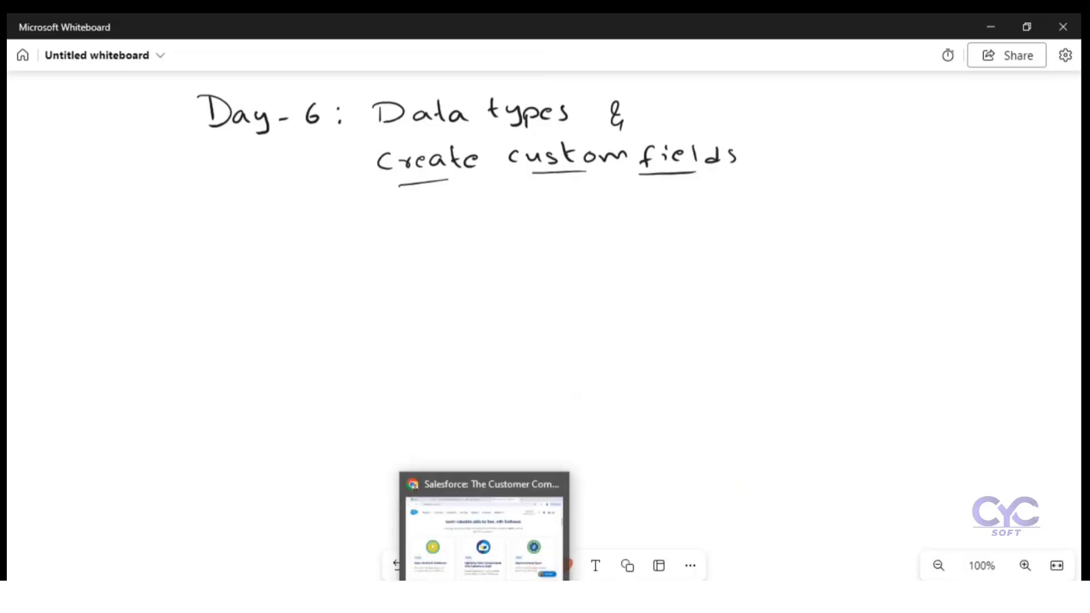
Step: Switch to Salesforce in the browser and open the Hospital Management app from the full list of apps
click(484, 596)
click(474, 30)
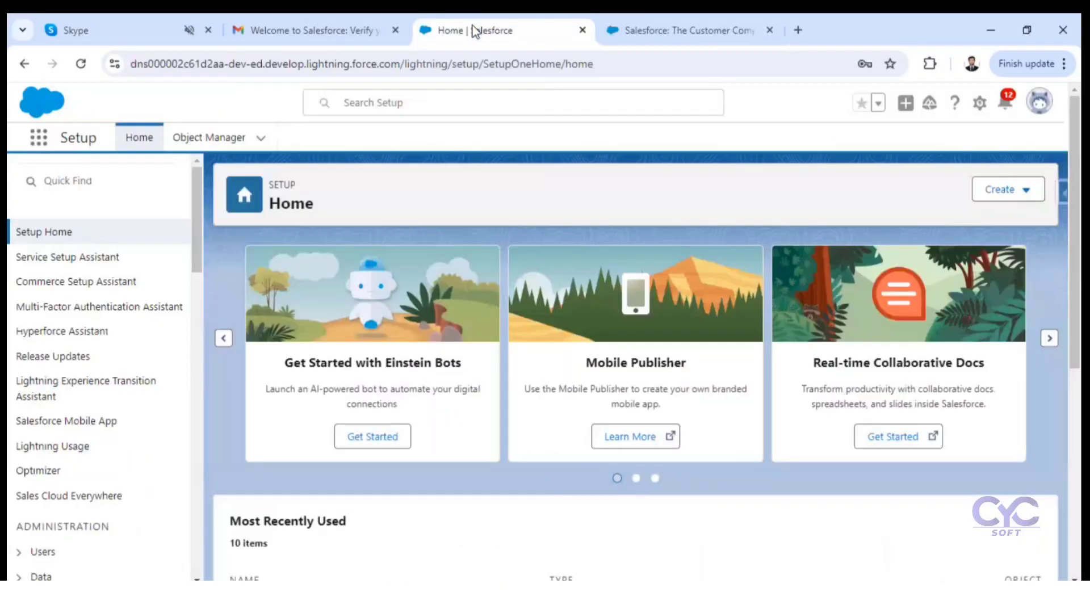
click(39, 141)
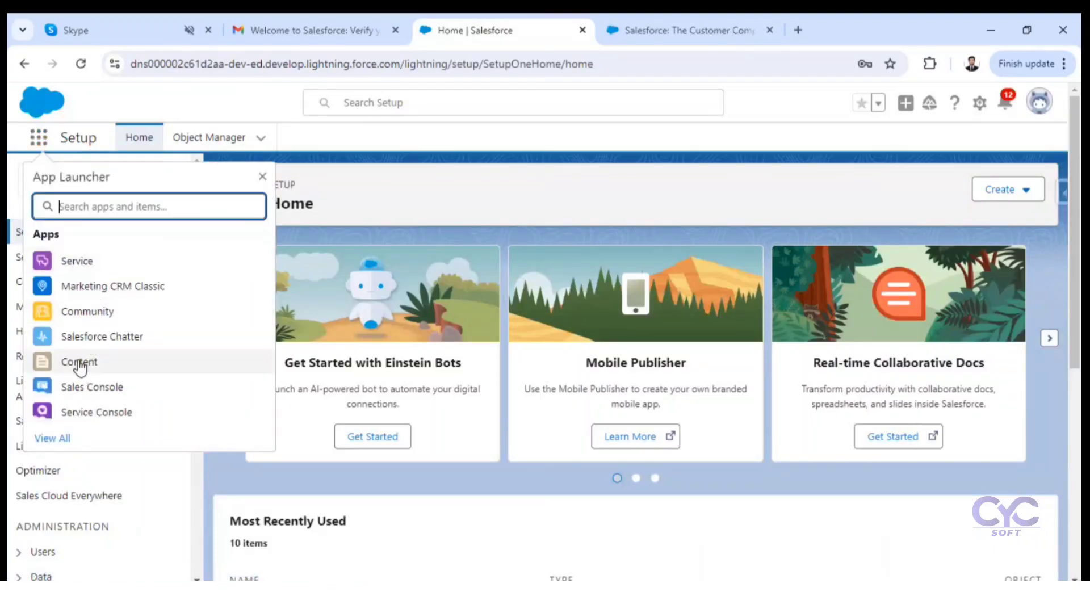
click(57, 439)
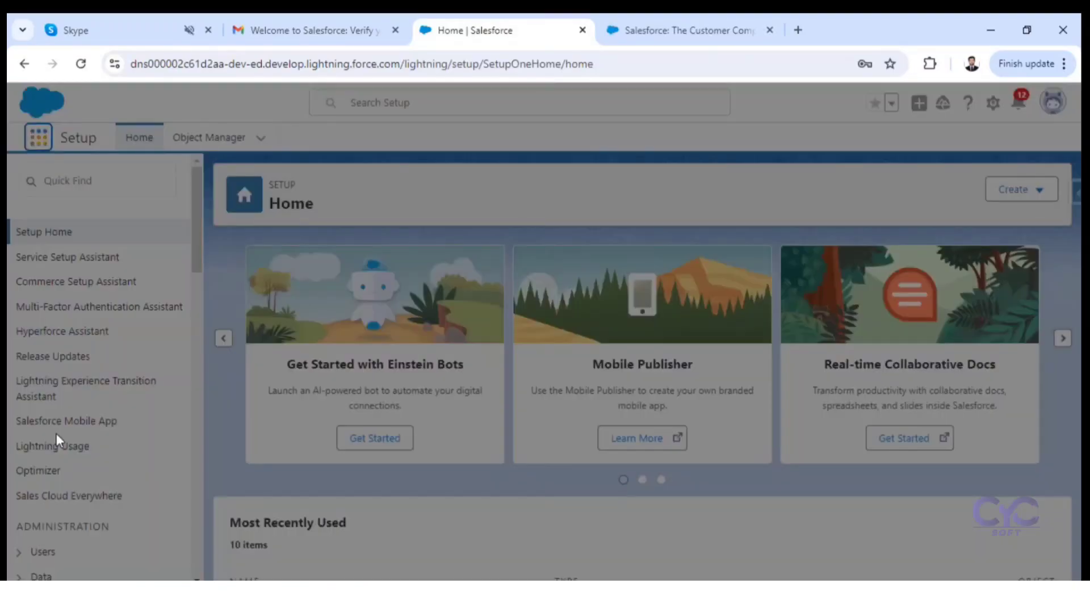
scroll(561, 386, down, 5)
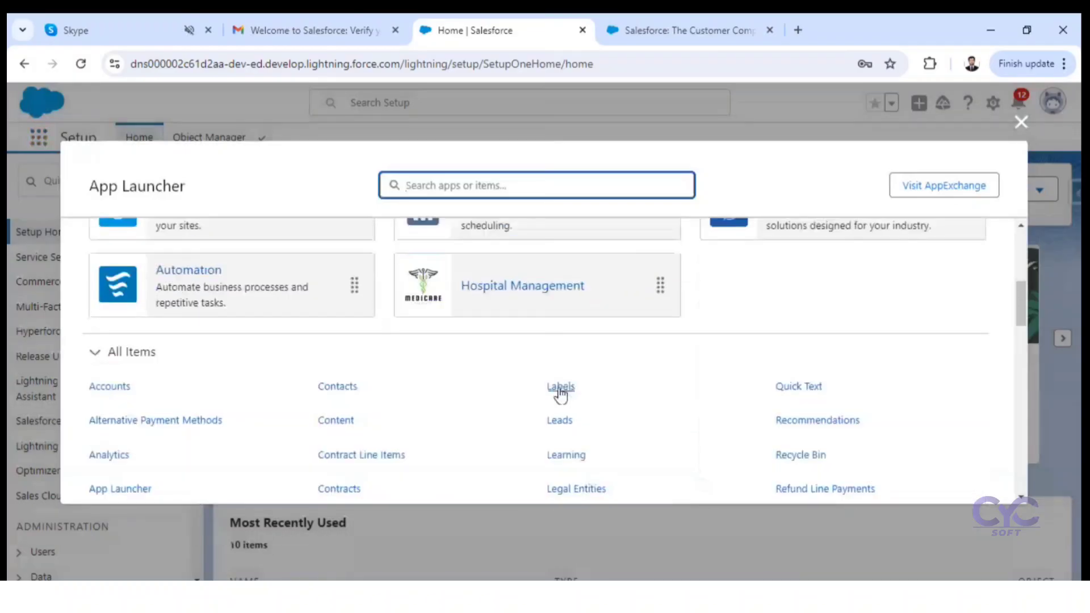
click(495, 291)
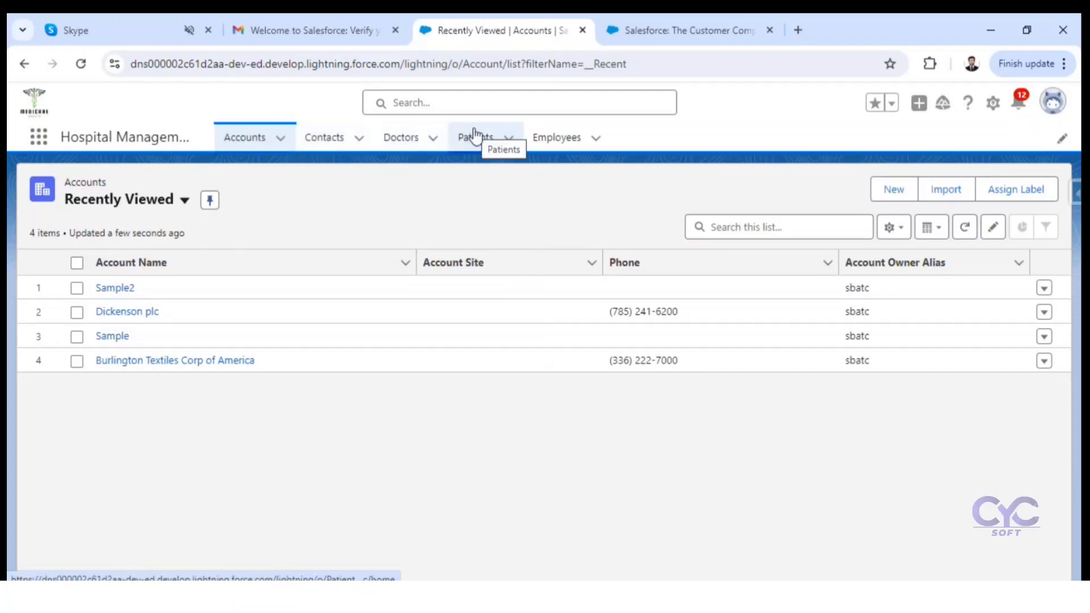
Step: Look through the recently viewed records of the Employees, Doctors and Patients objects
click(559, 138)
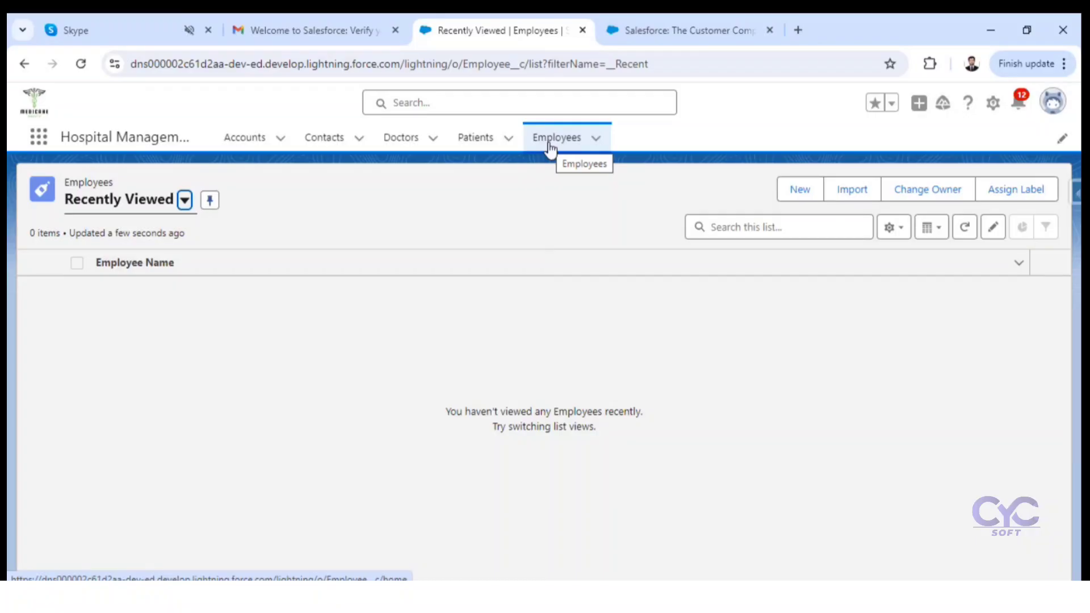
click(392, 143)
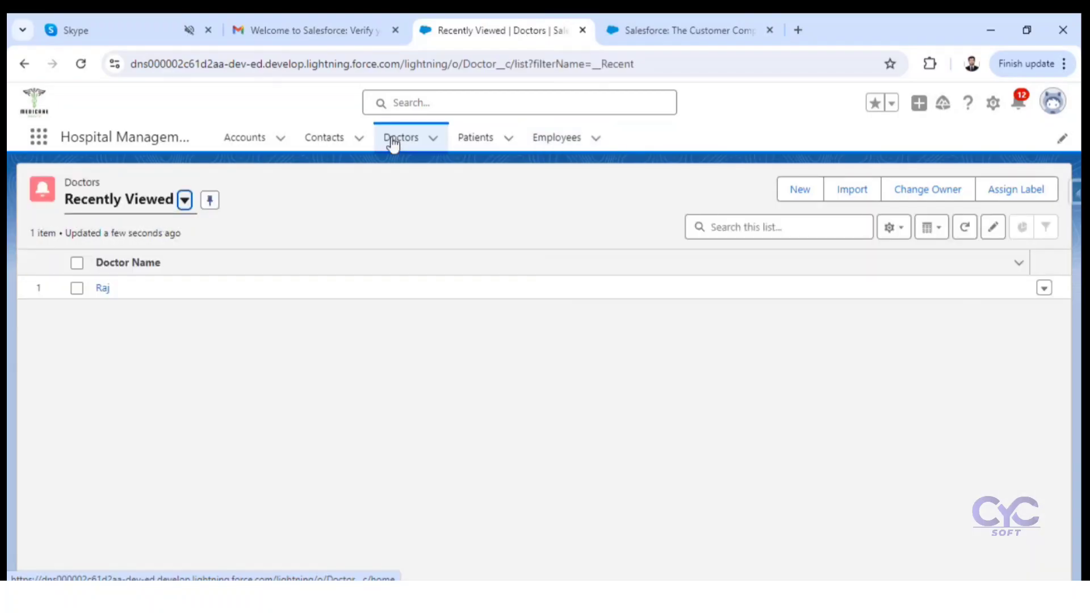
click(470, 149)
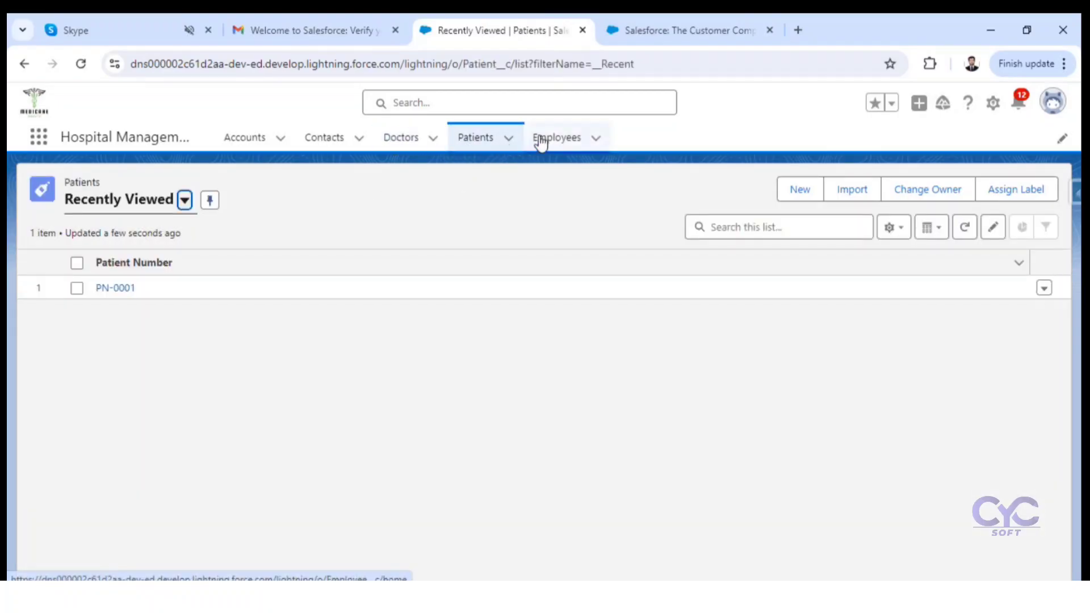
click(553, 142)
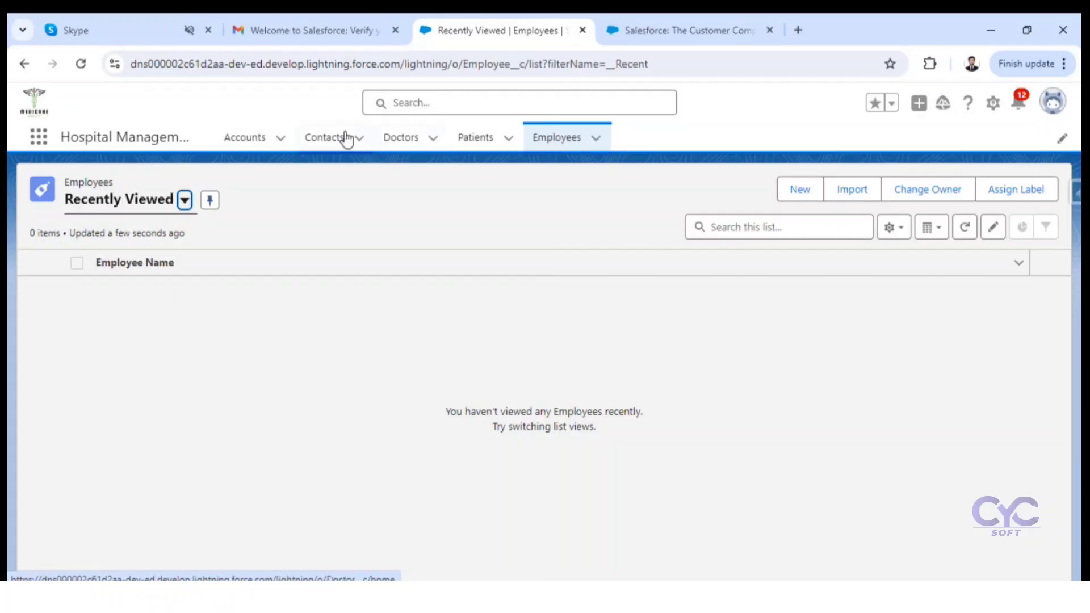
Step: Open the Dickenson plc account's details and examine the kinds of values in its name, annual revenue, employees and billing address fields
click(234, 142)
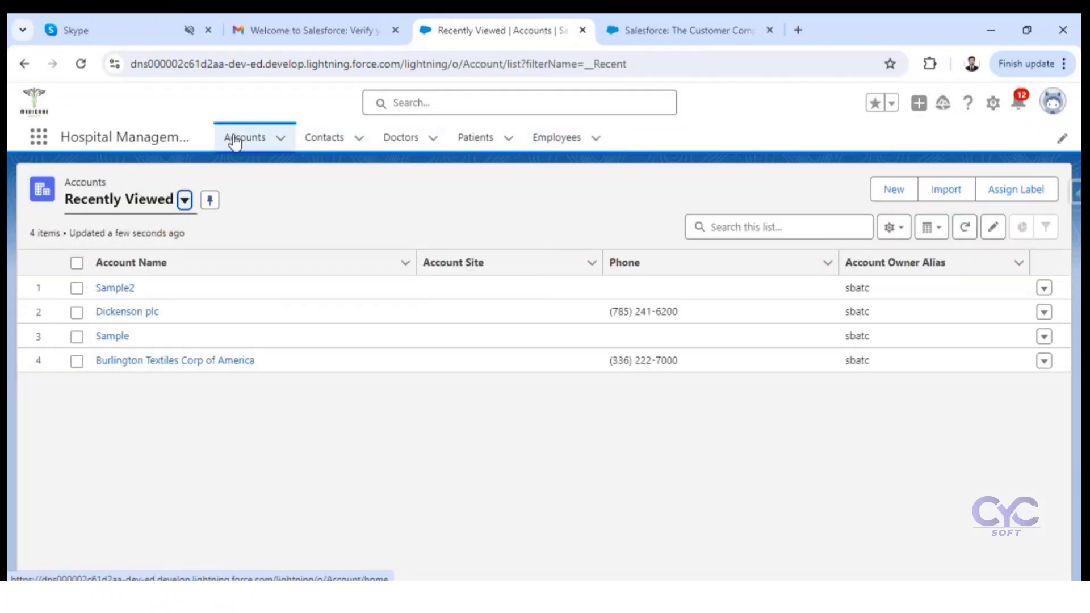
click(126, 317)
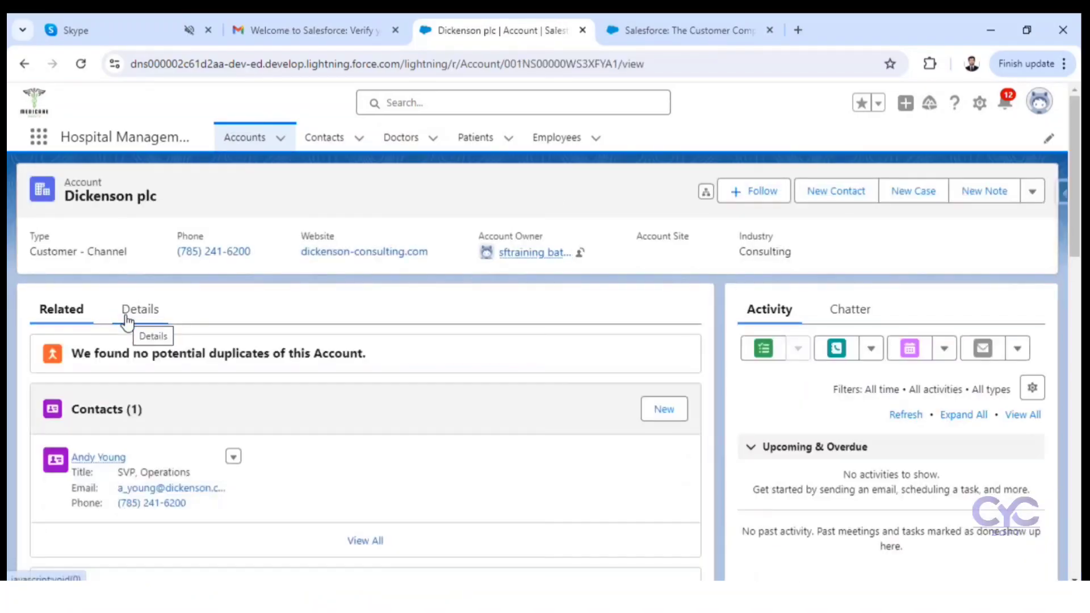
click(150, 321)
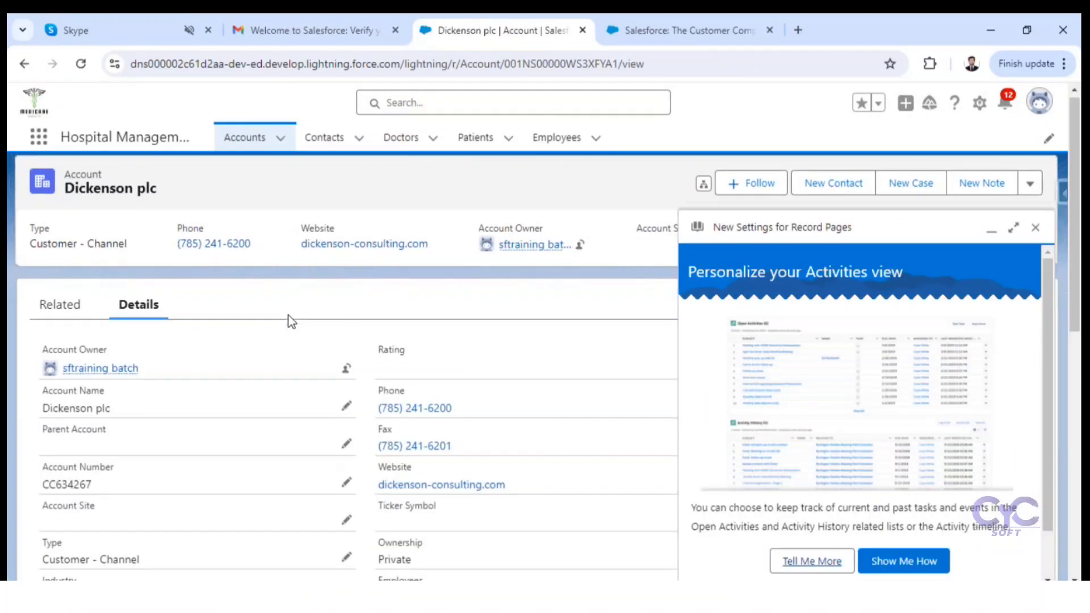
scroll(289, 316, down, 3)
scroll(289, 316, up, 3)
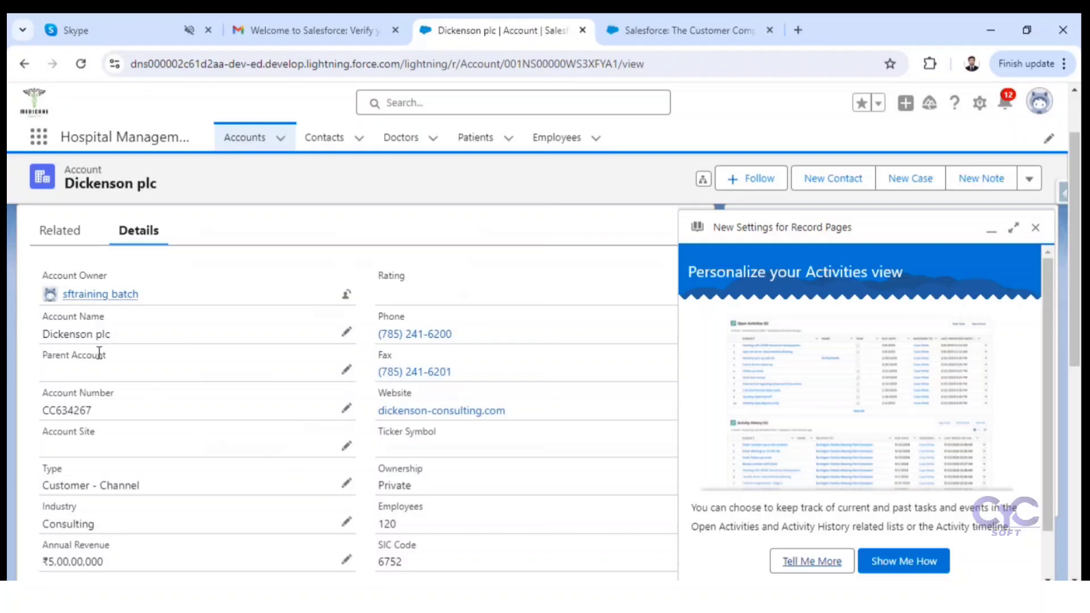
drag(108, 336, 40, 332)
scroll(154, 400, down, 1)
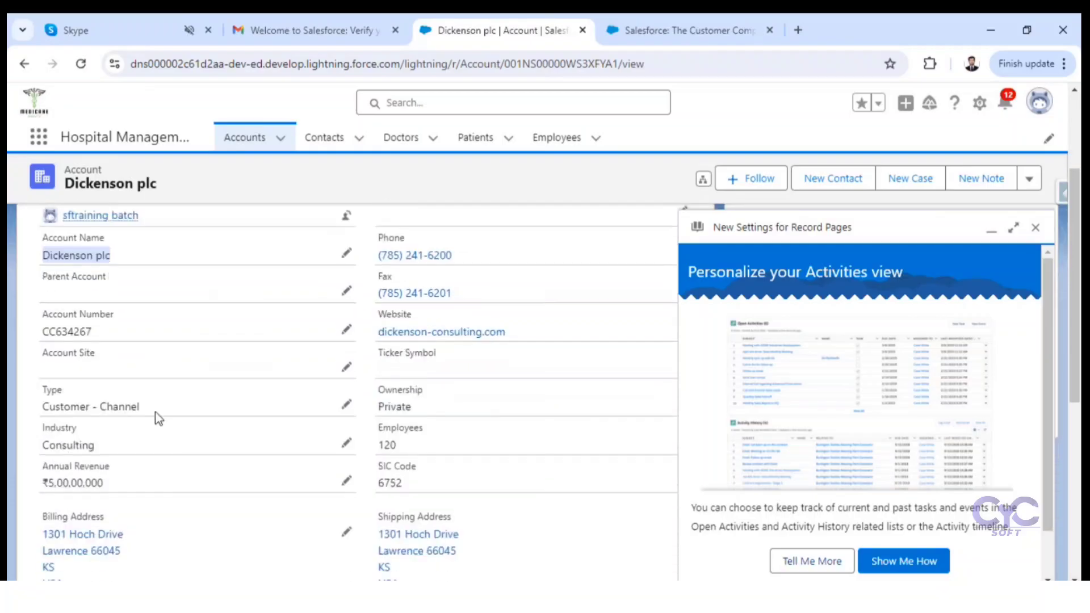
drag(106, 482, 49, 485)
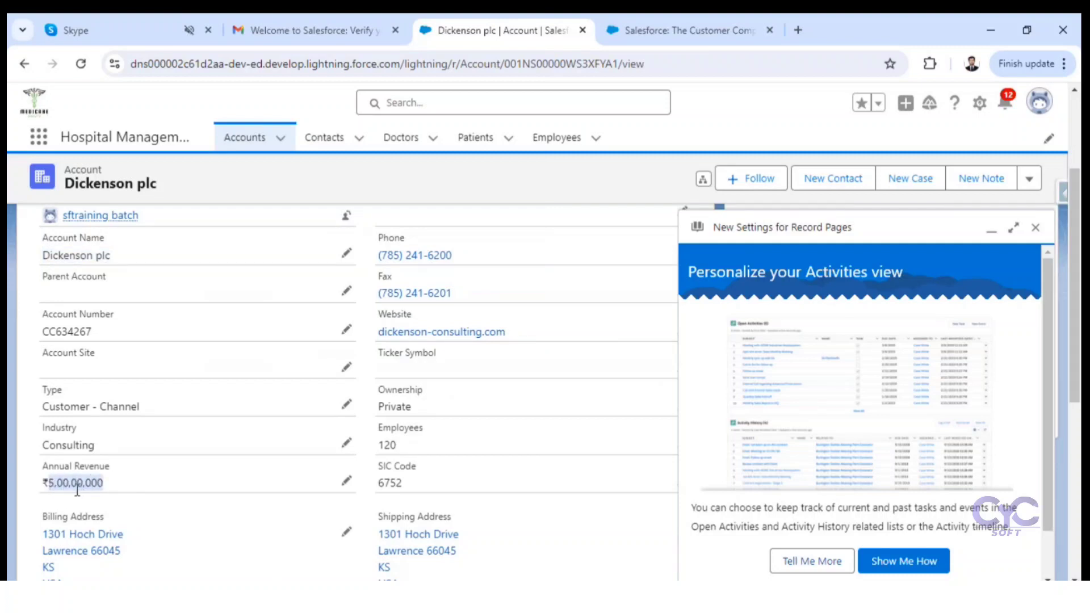
click(47, 482)
drag(47, 483, 49, 483)
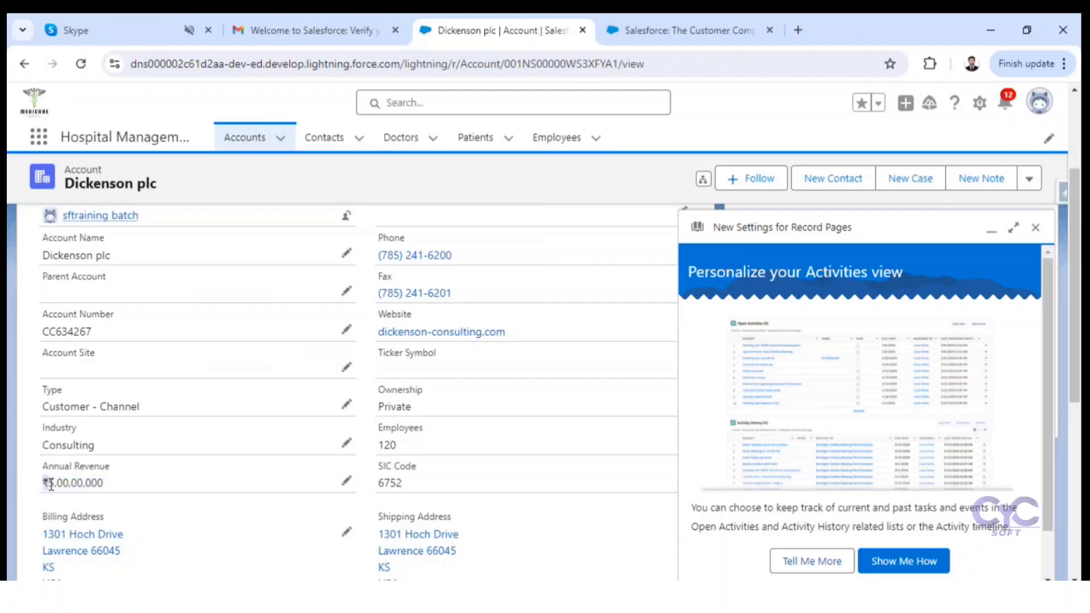
scroll(99, 480, down, 1)
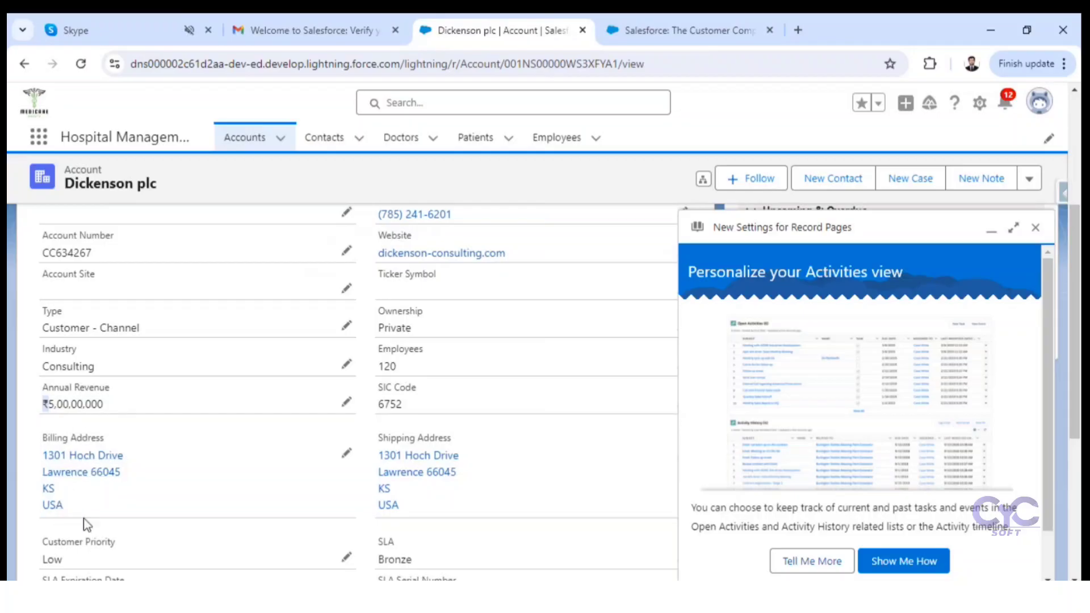
drag(89, 516, 29, 410)
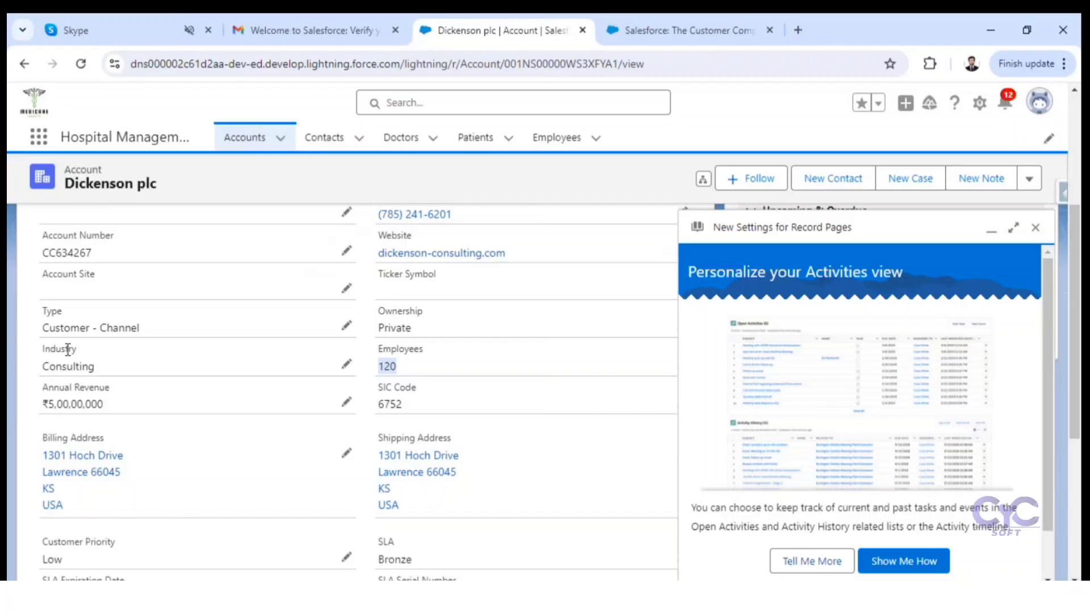
Step: Open the Employee object's definition for editing from its record list and show its fields and relationships
click(556, 142)
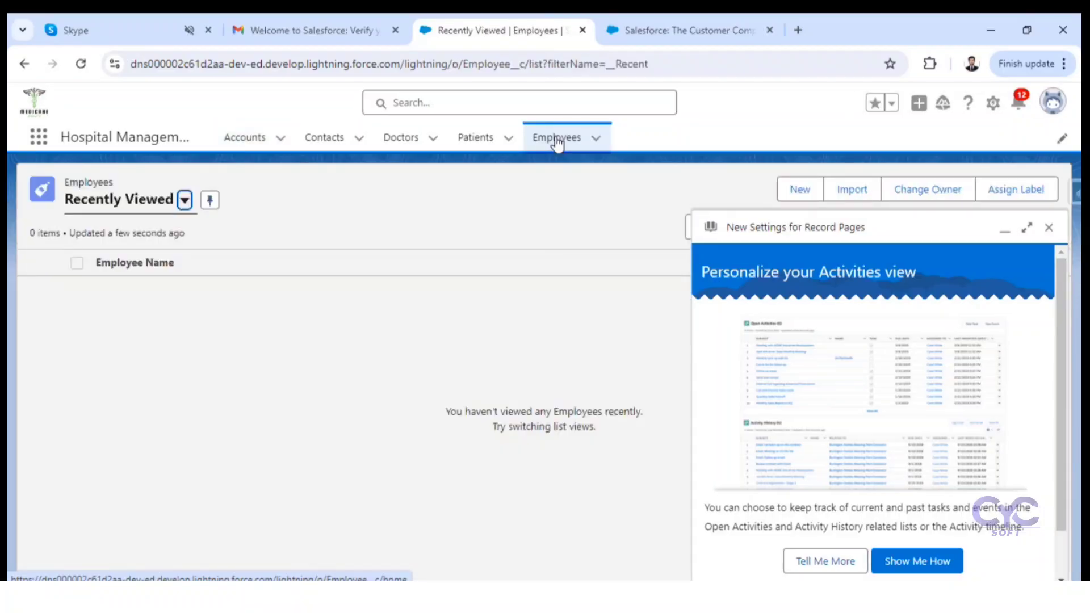
click(1048, 229)
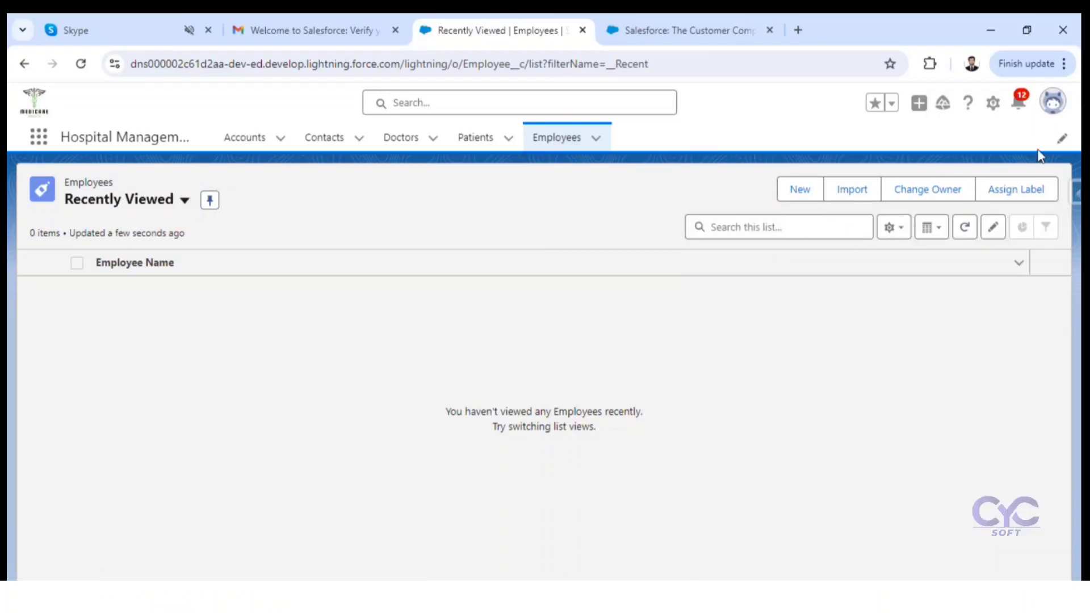
click(991, 104)
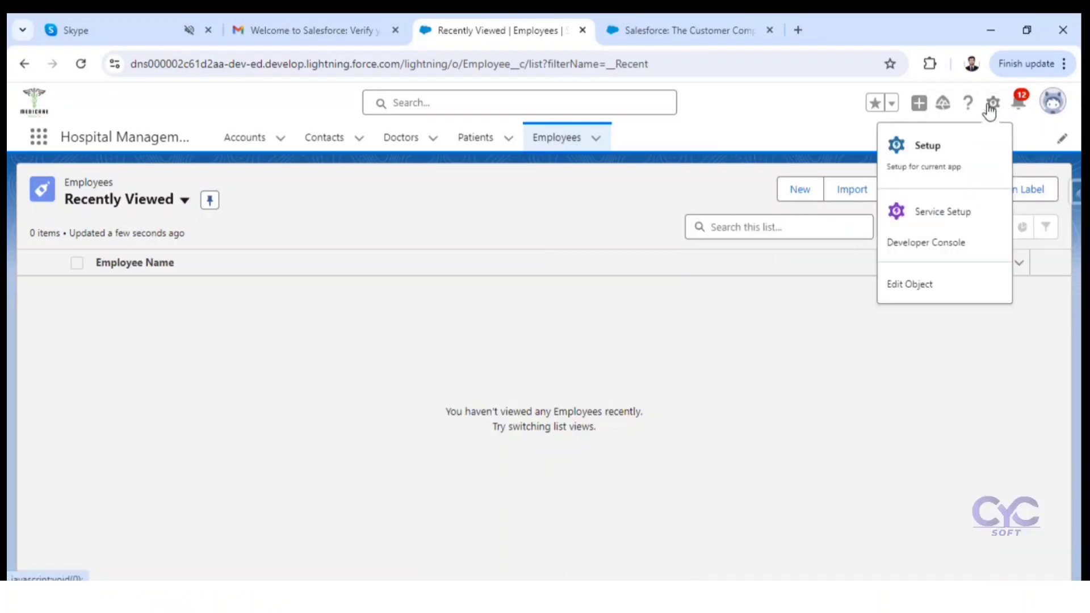
click(910, 287)
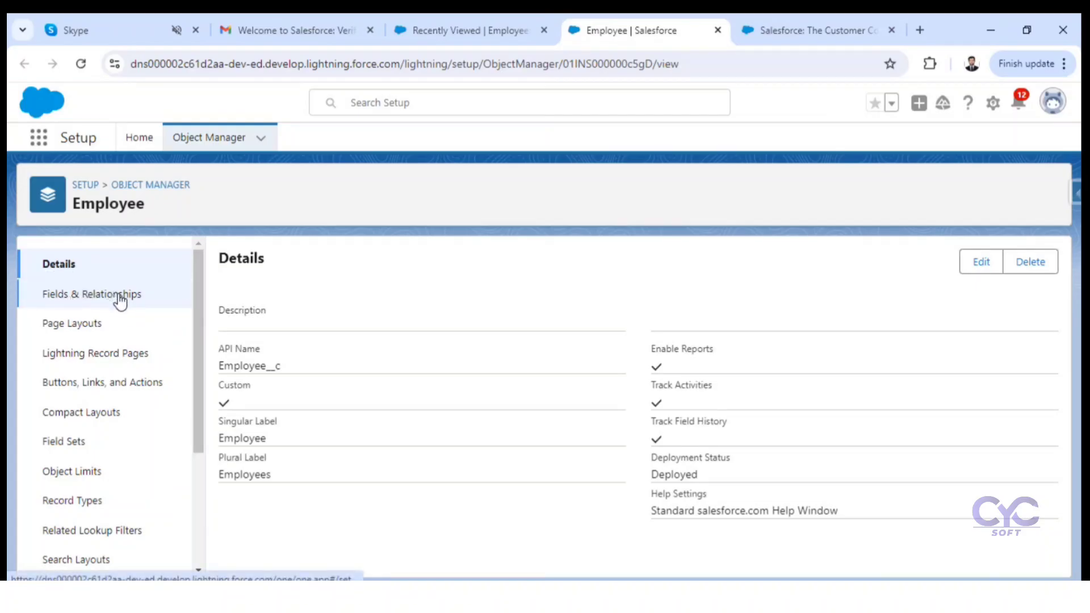
click(117, 295)
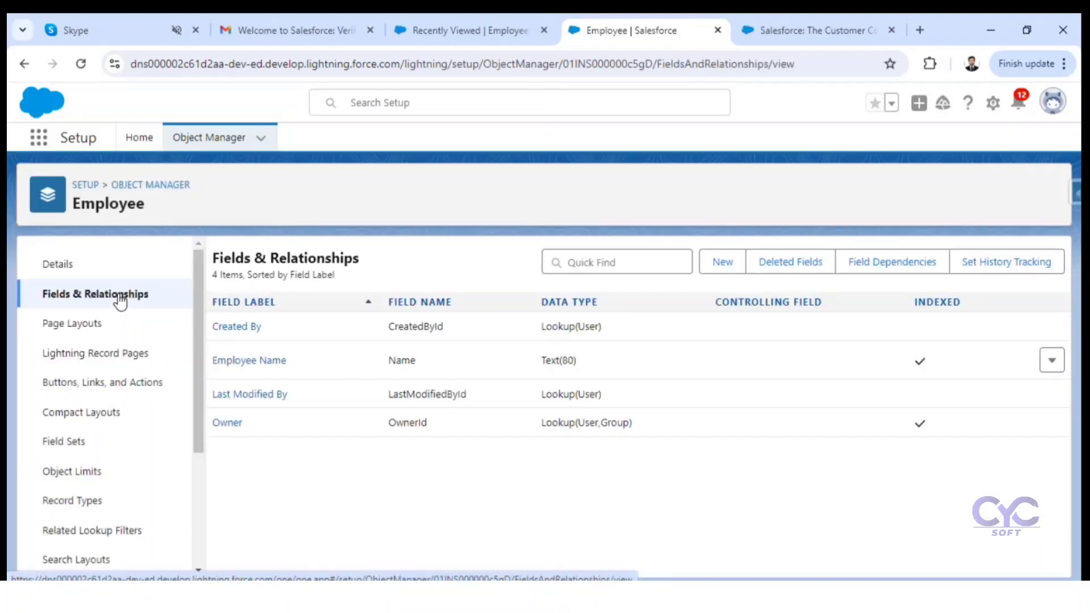
Step: Examine the Employee object's standard fields, their field names, the object ID in the address and the actions available for Employee Name
drag(214, 277, 225, 275)
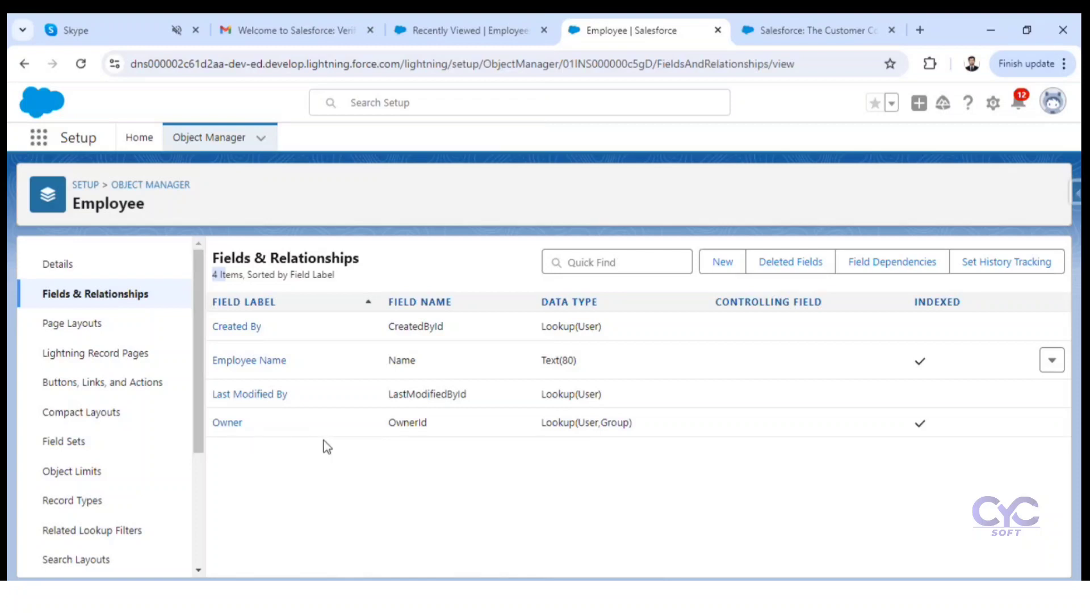
drag(404, 326, 406, 427)
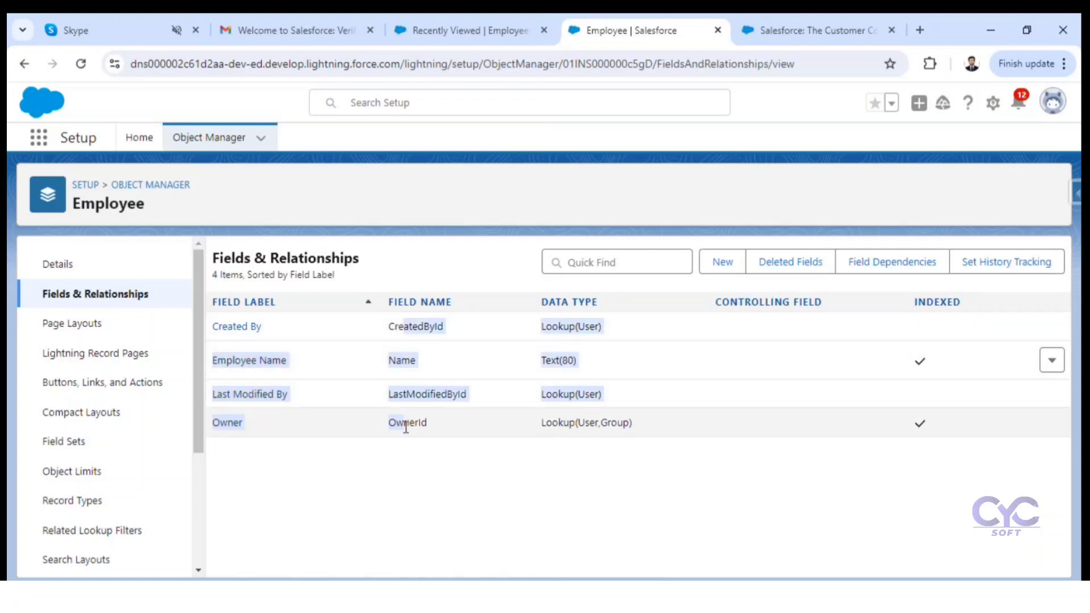
double_click(601, 66)
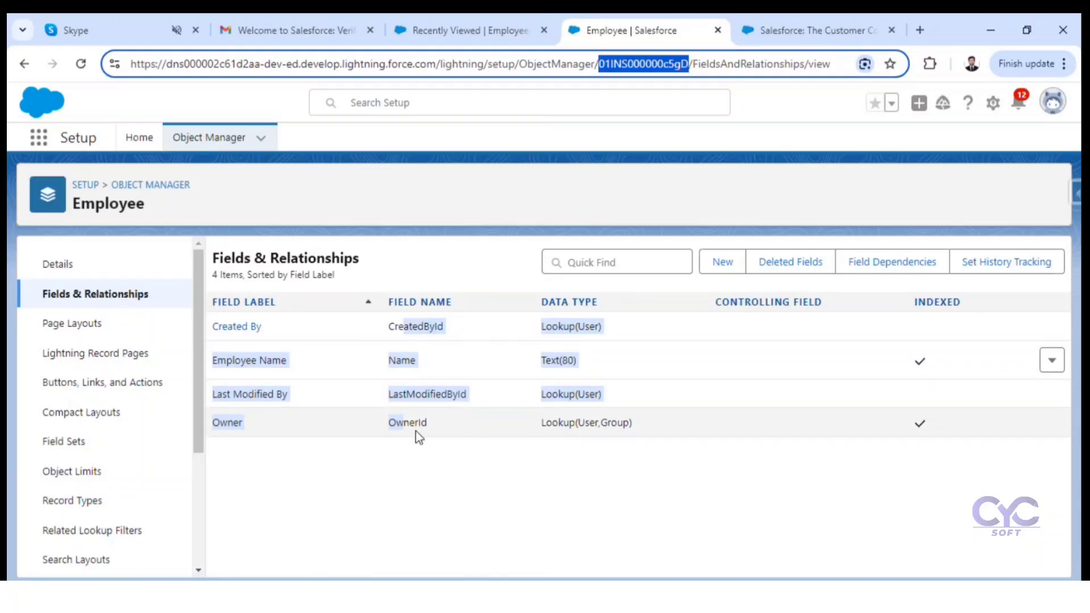
click(432, 474)
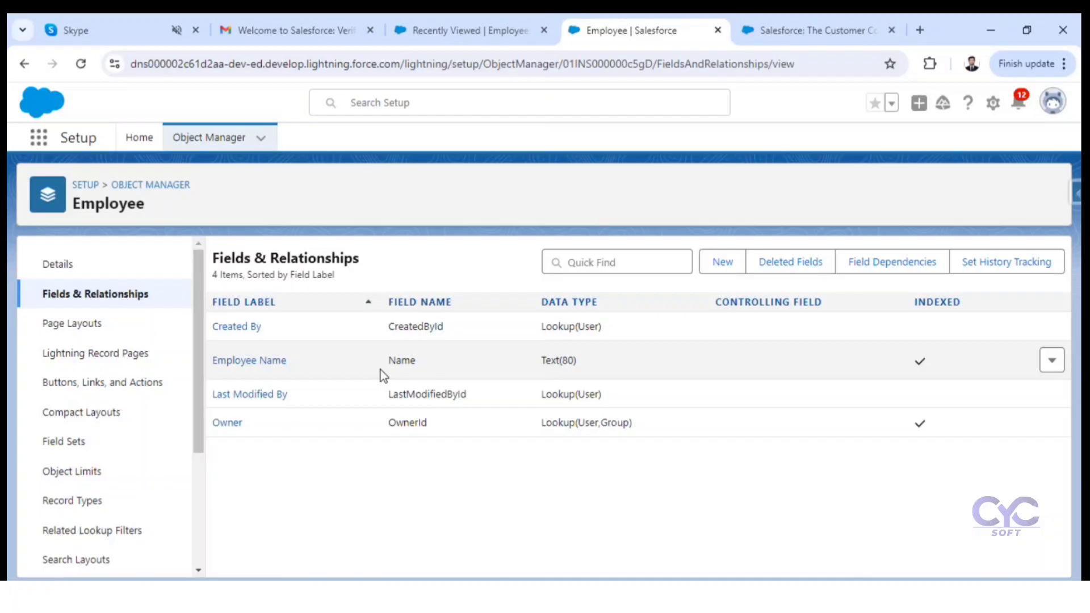
click(1051, 360)
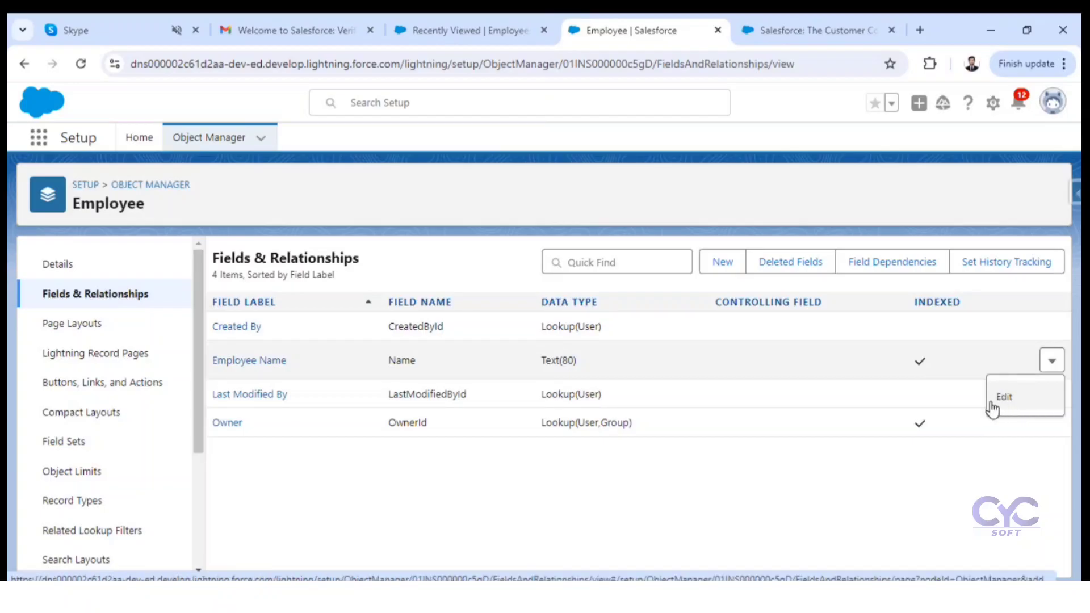
click(553, 482)
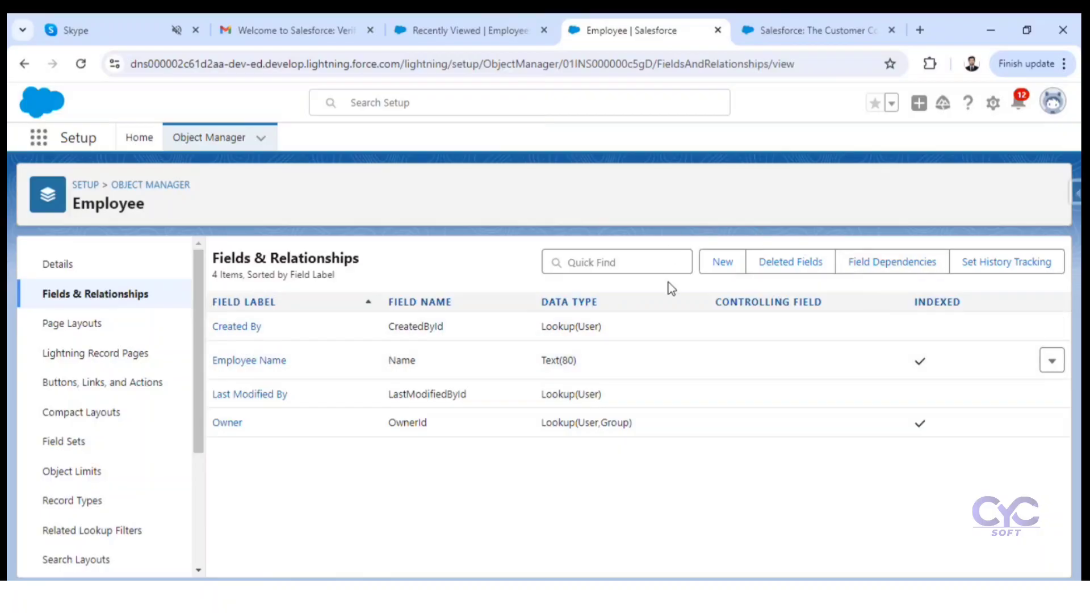
Step: Start creating a new custom field on the Employee object
drag(271, 258, 359, 276)
click(728, 264)
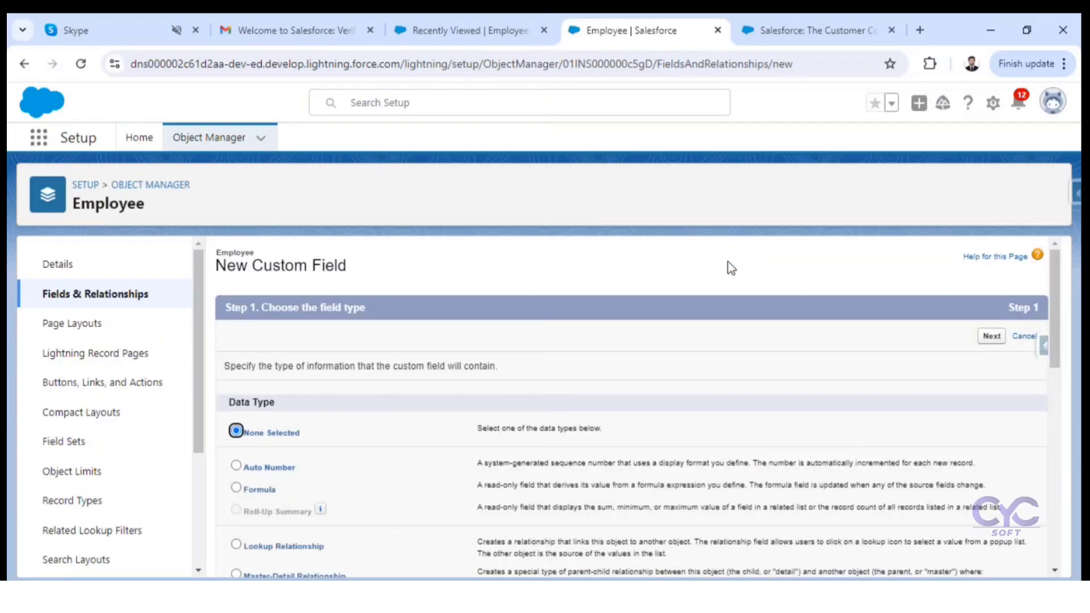
Step: Review the data types offered for the new custom field and their descriptions, from Auto Number through URL
scroll(404, 404, down, 3)
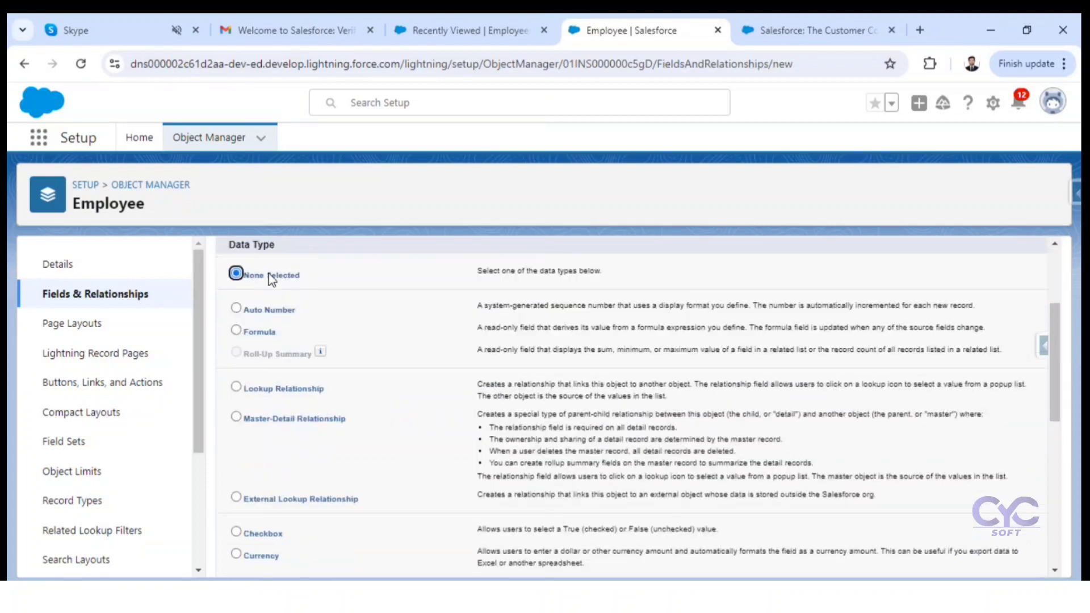
drag(234, 248, 265, 252)
click(258, 398)
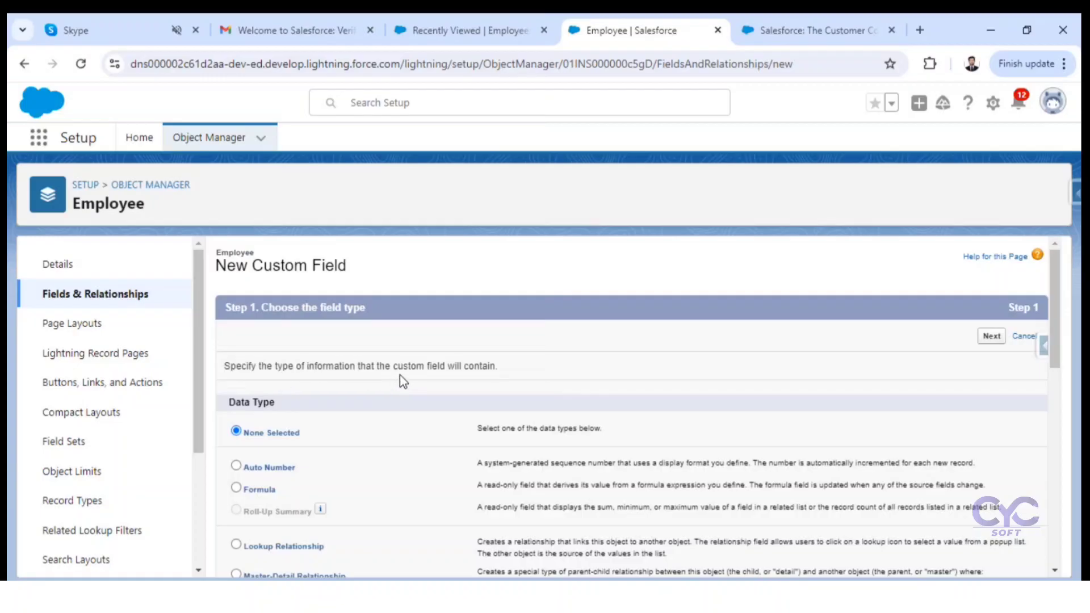
drag(288, 366, 472, 372)
drag(289, 366, 491, 367)
scroll(241, 270, down, 3)
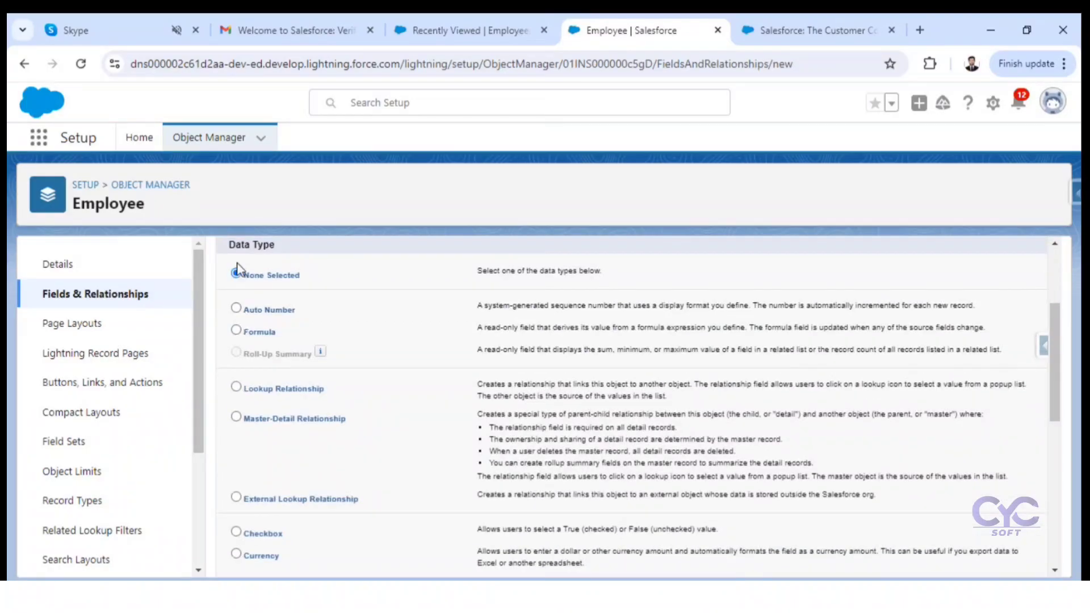
scroll(270, 315, down, 1)
scroll(271, 317, down, 6)
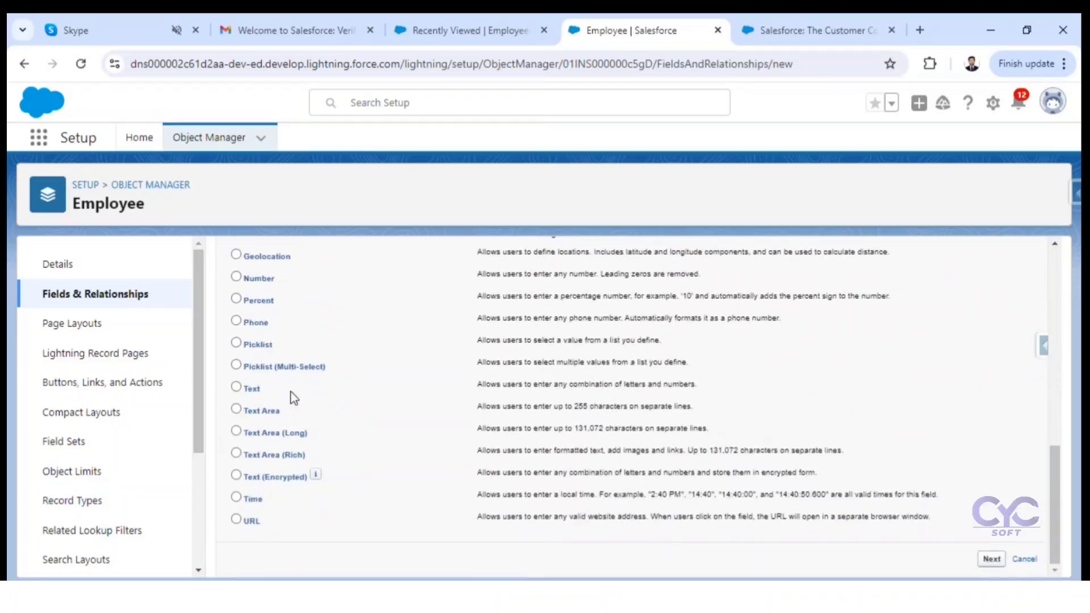
scroll(277, 429, up, 5)
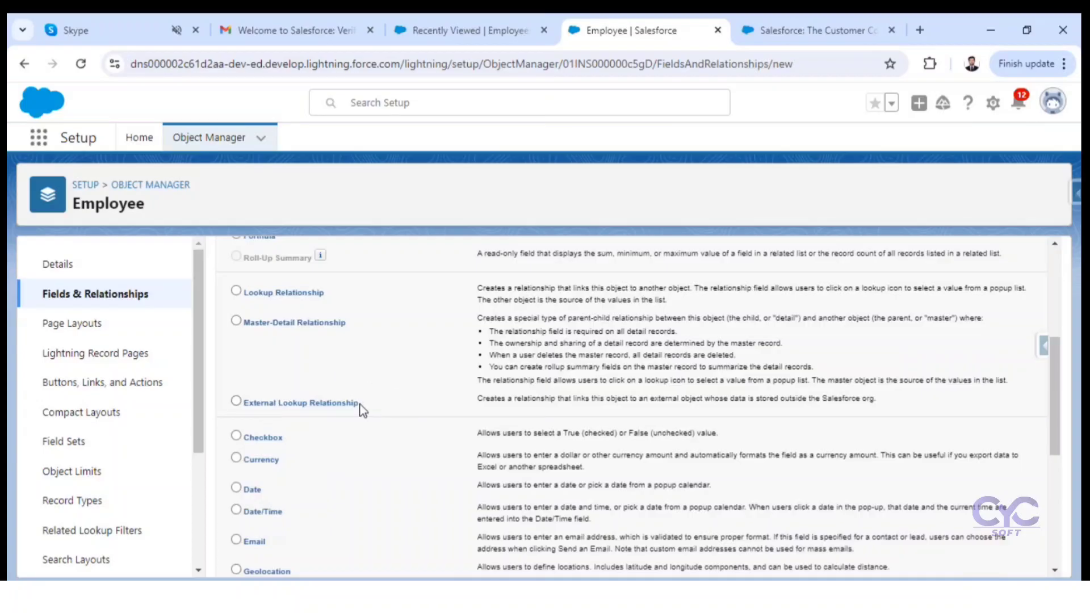
Step: Examine the lookup, master-detail and external lookup relationship types, along with Auto Number and Formula, in the data type list
drag(361, 405, 217, 311)
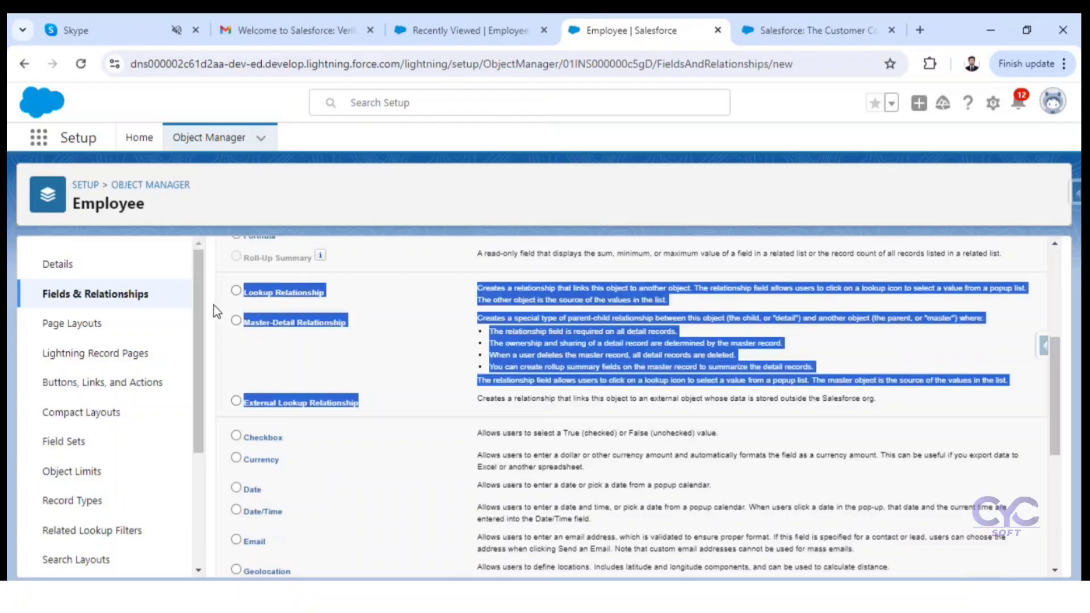
click(210, 311)
scroll(214, 318, up, 3)
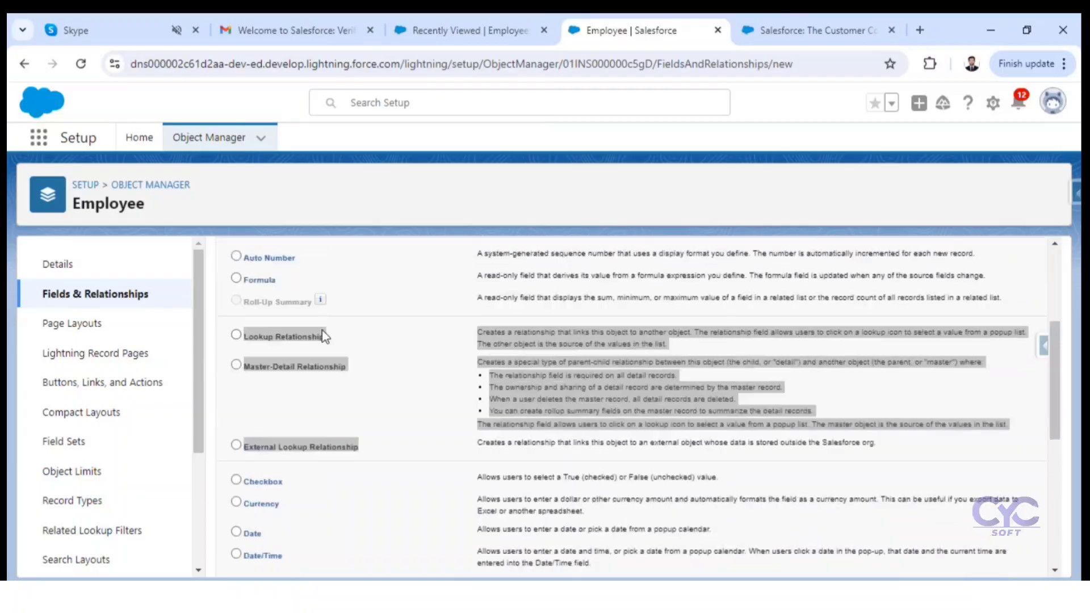
click(219, 382)
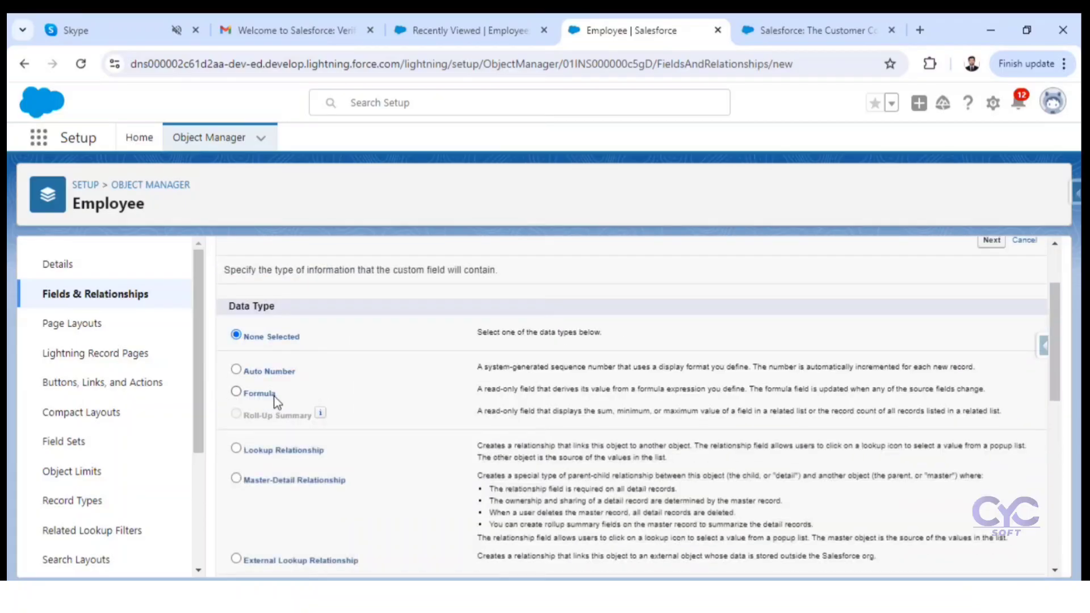
drag(280, 397, 249, 370)
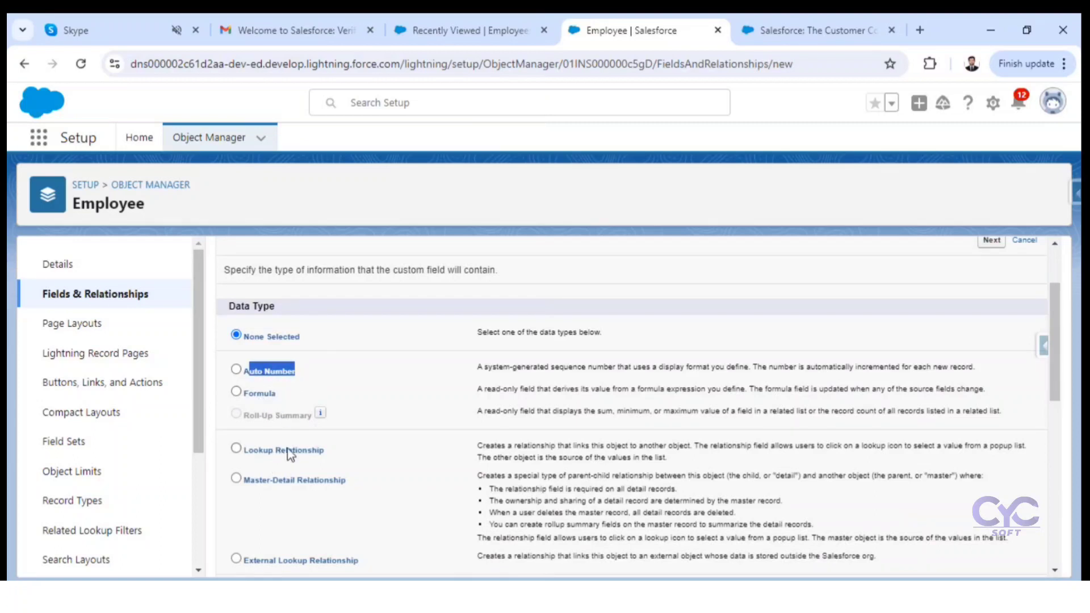
scroll(290, 455, down, 1)
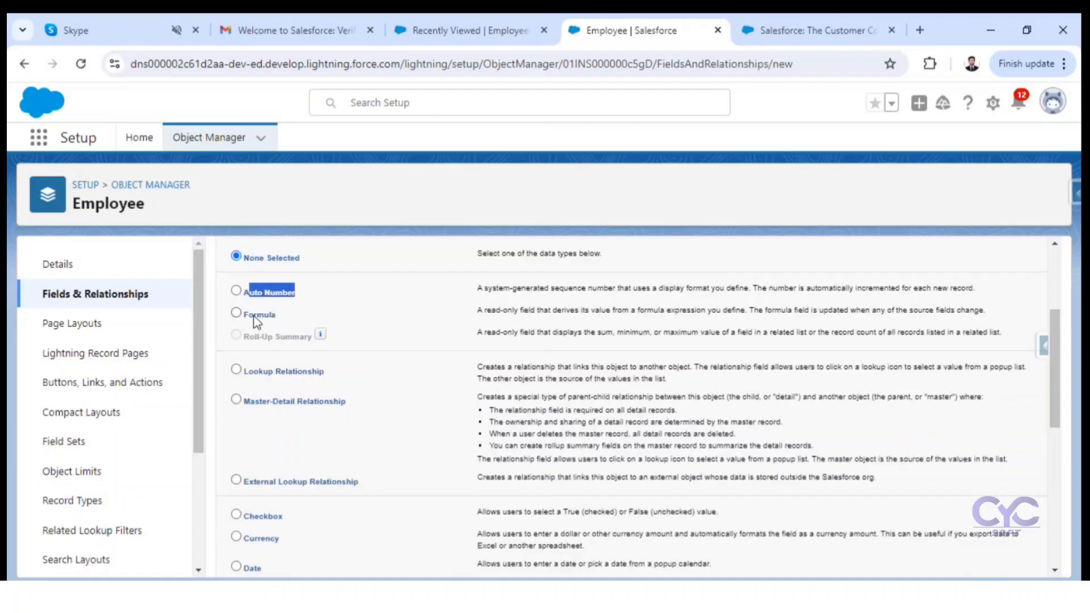
scroll(281, 324, up, 1)
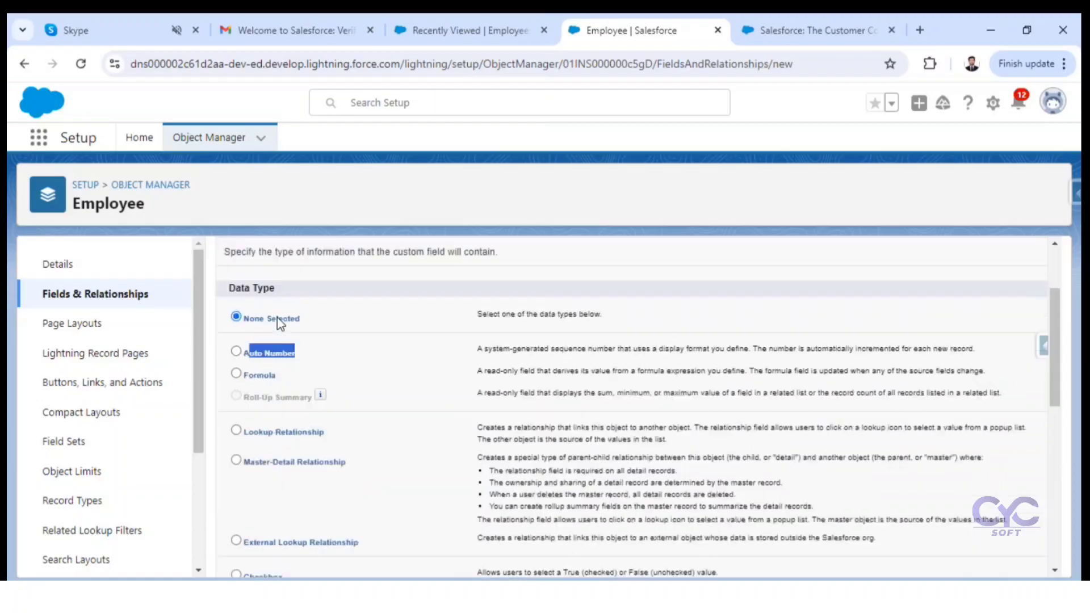
drag(299, 373, 265, 372)
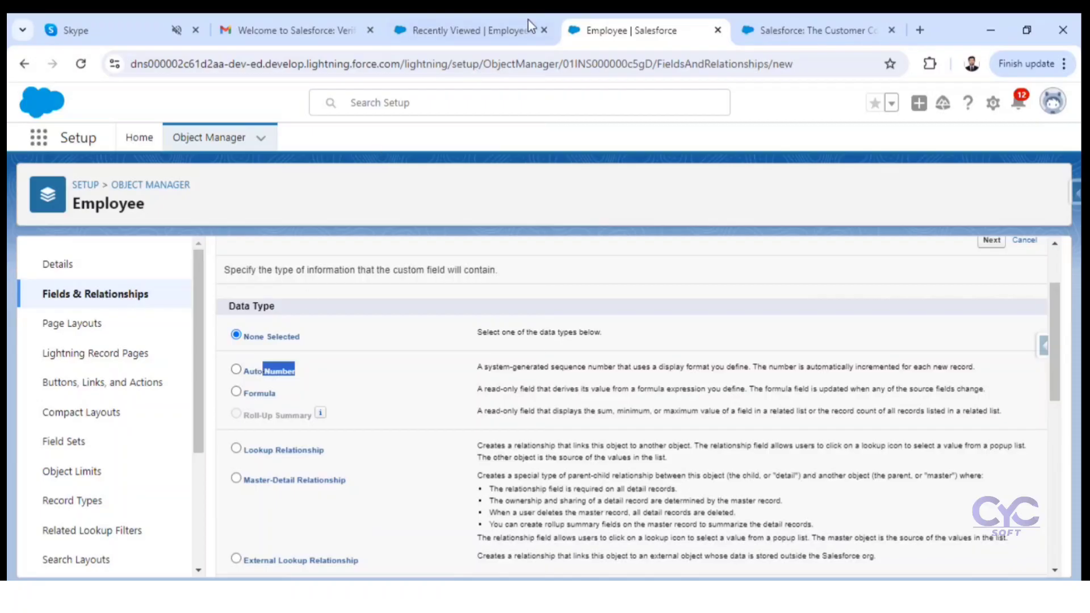
Step: Create a new patient record in the Hospital Management app and return to the Patients list to check the patient numbers
click(506, 24)
click(484, 145)
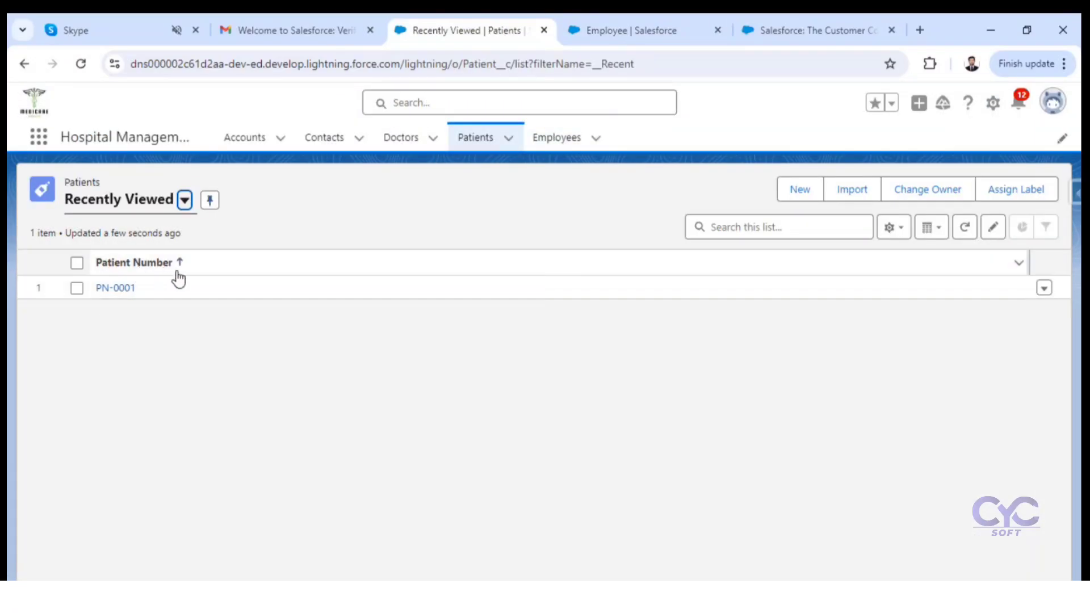
click(800, 191)
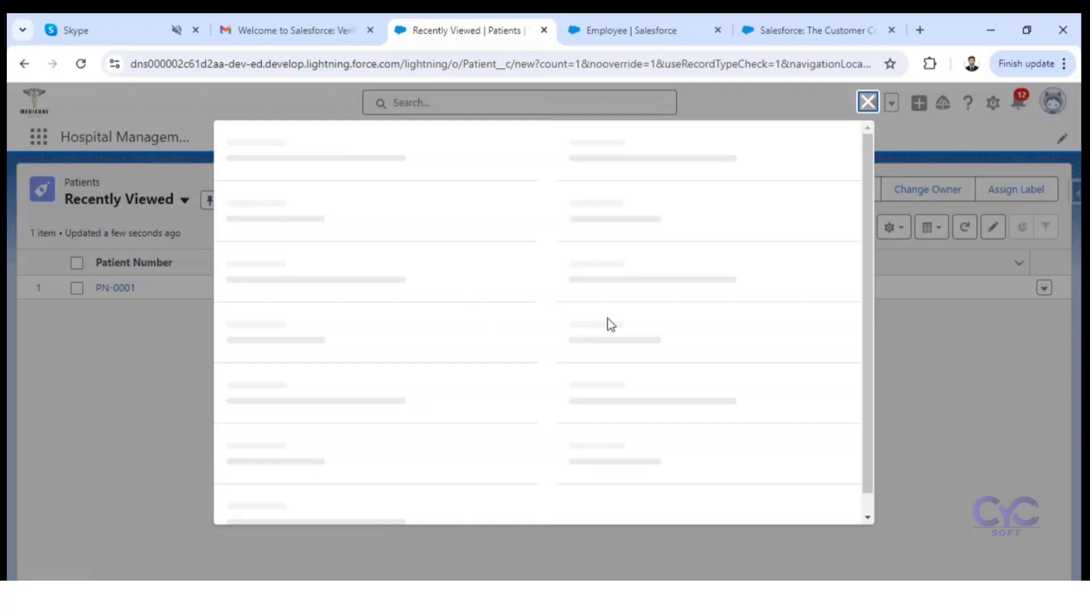
click(615, 410)
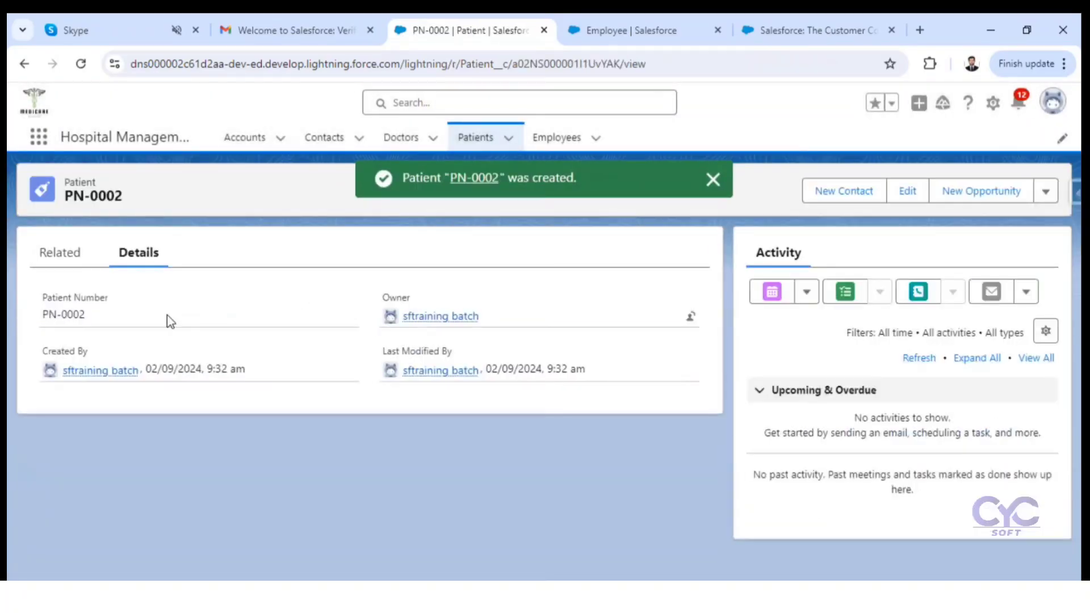
click(482, 138)
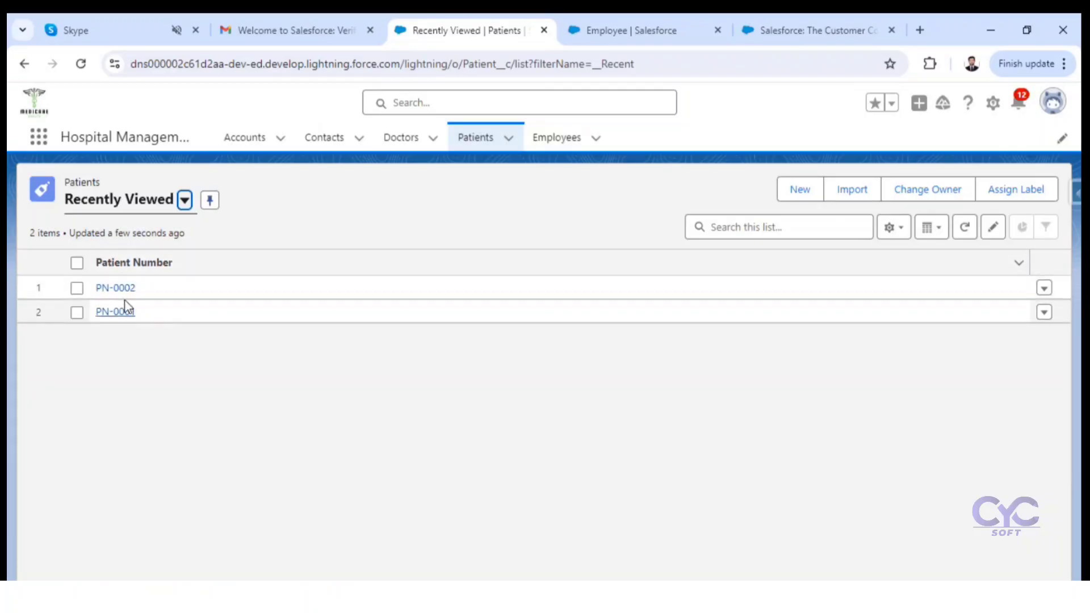
click(151, 271)
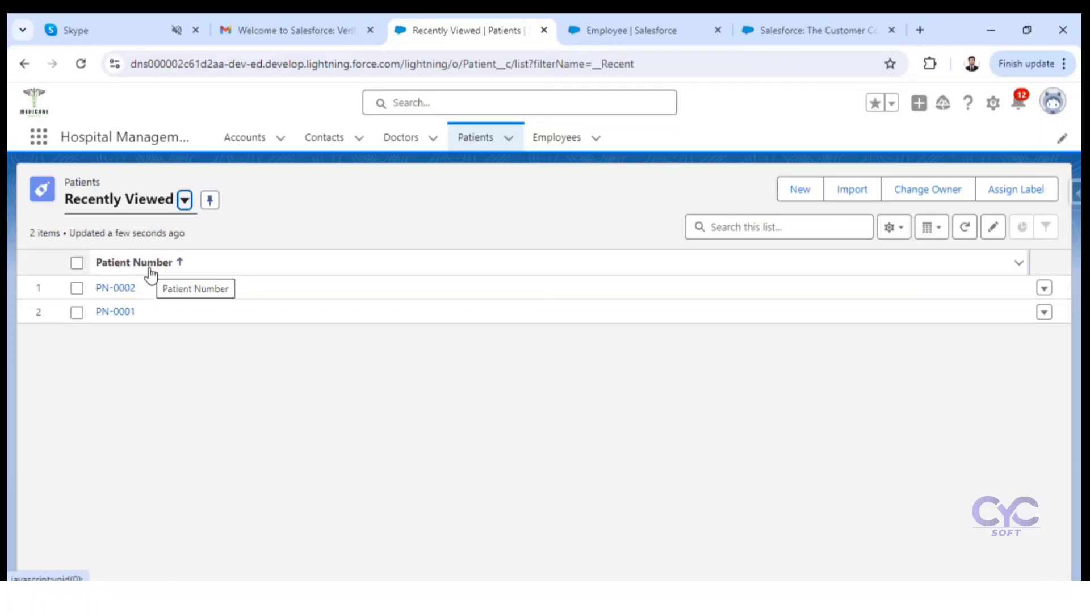
Step: Return to the Employee object's new field page, look through the data types and read the Checkbox description
click(617, 34)
scroll(345, 390, down, 3)
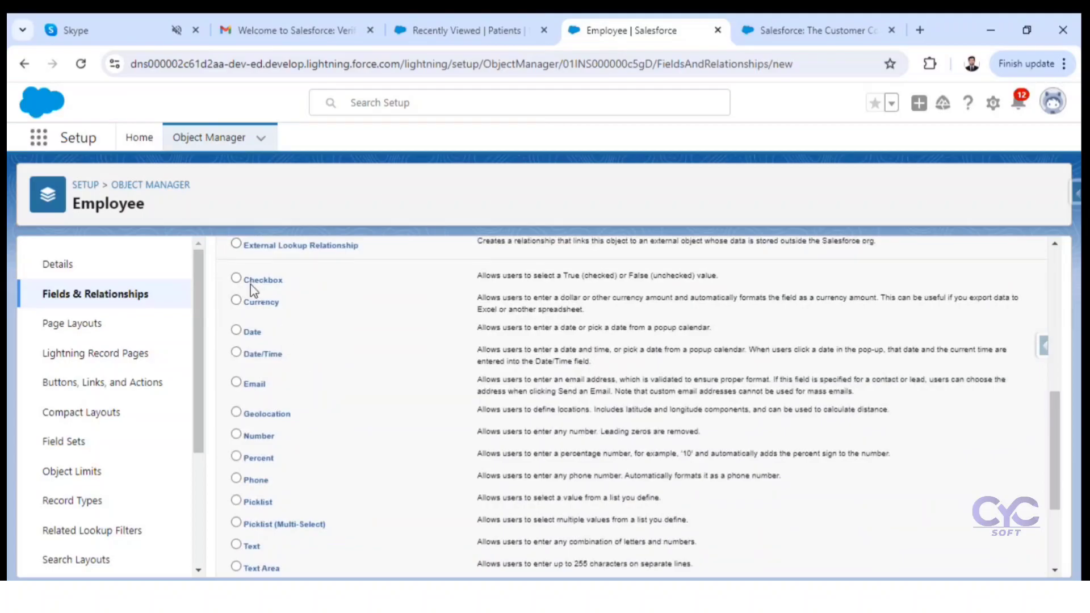
scroll(291, 483, down, 3)
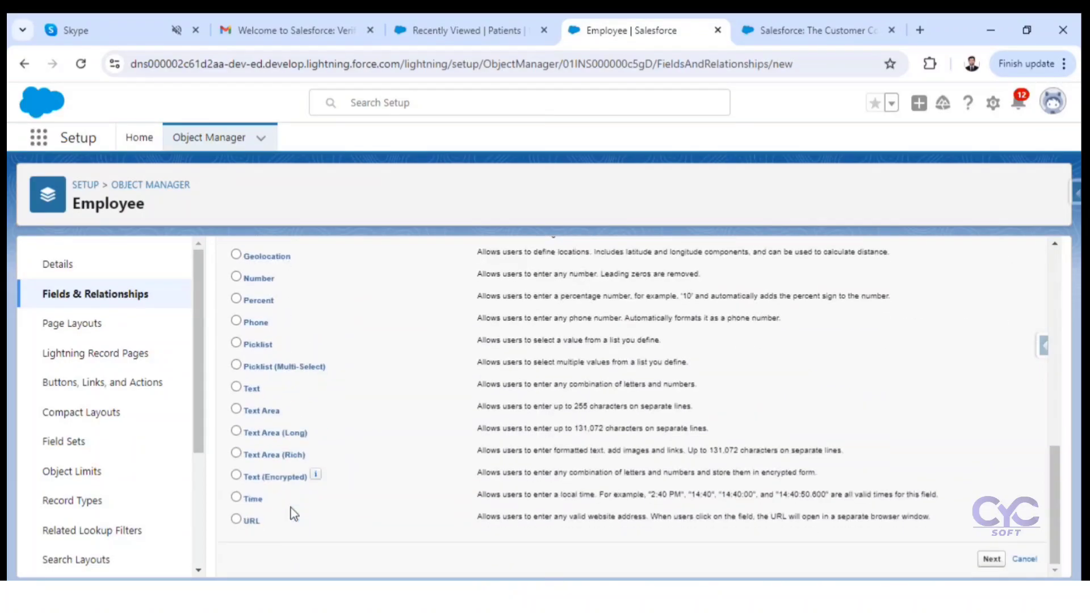
scroll(293, 509, up, 4)
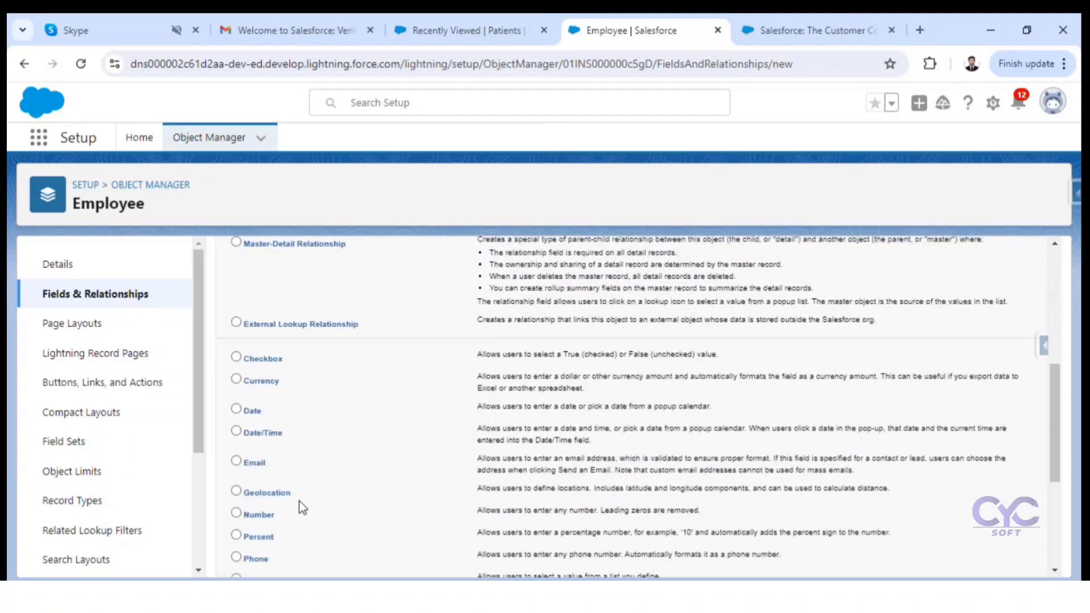
scroll(299, 502, up, 1)
scroll(300, 500, down, 1)
click(292, 365)
drag(554, 364, 713, 364)
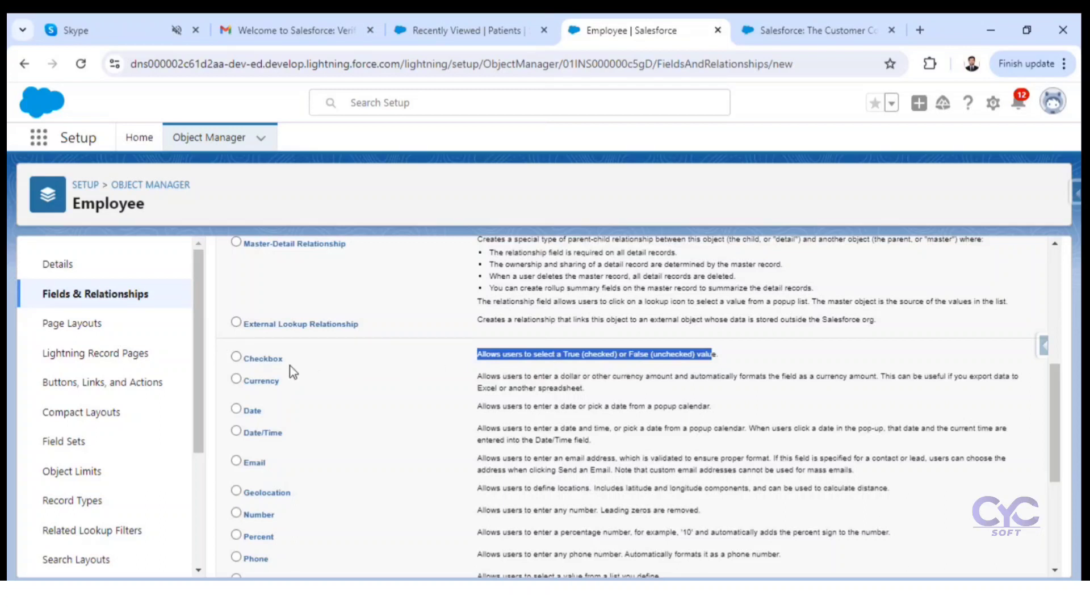
click(306, 358)
Step: Examine the Currency data type and compare it with the Annual Revenue field on the Dickenson plc account record
scroll(307, 359, down, 1)
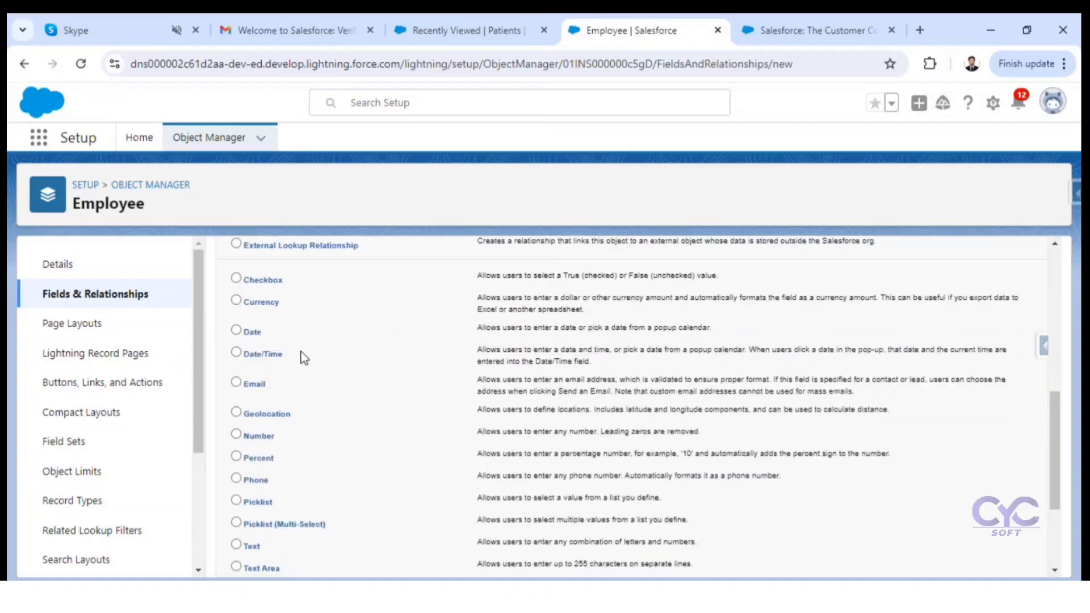
click(286, 314)
drag(246, 304, 275, 306)
click(472, 31)
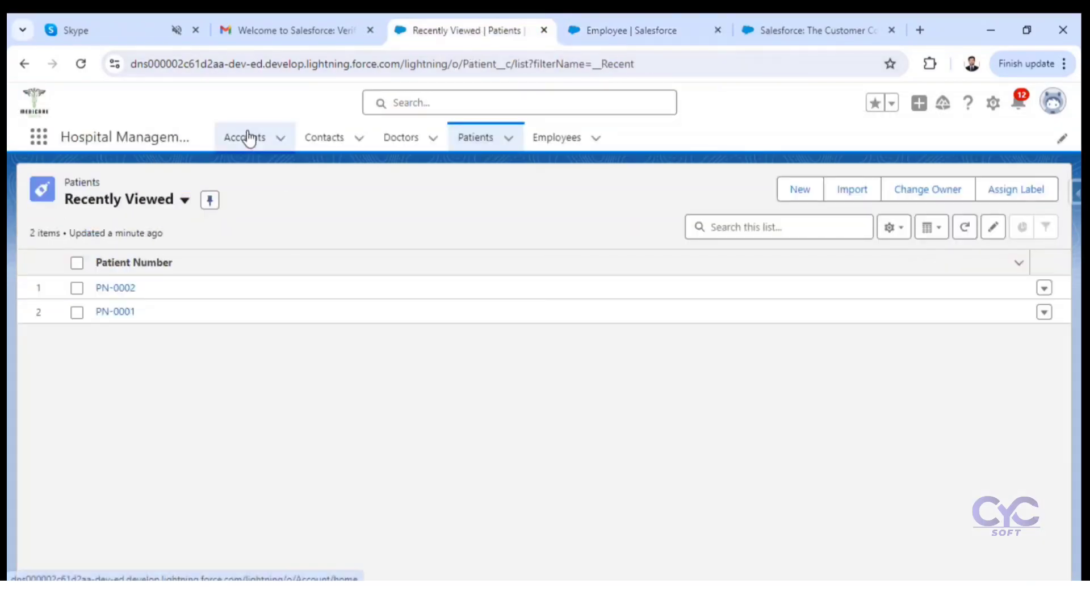
click(247, 138)
click(127, 292)
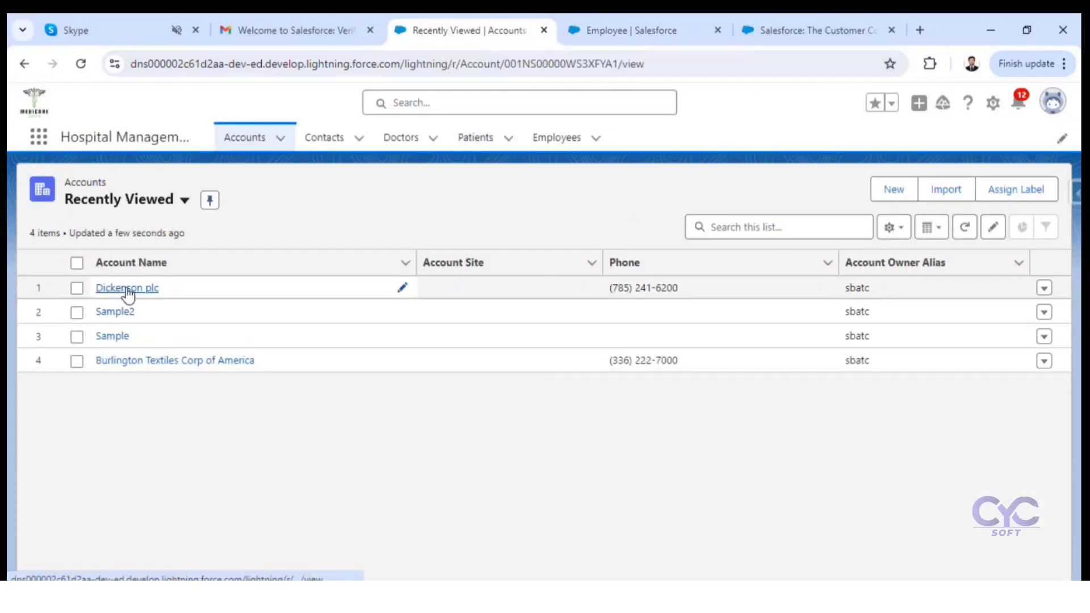
click(145, 319)
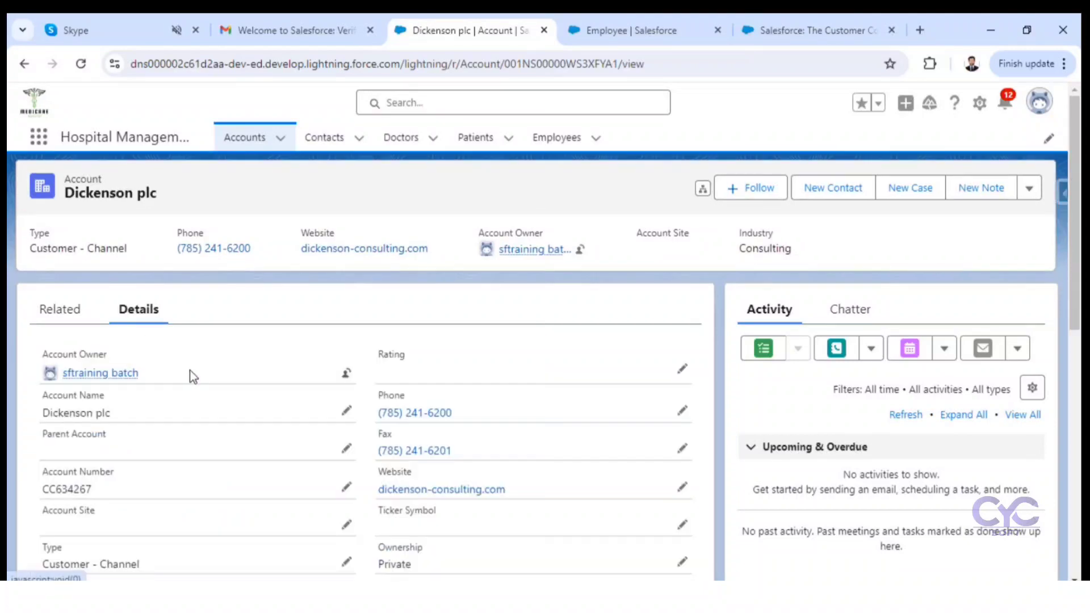
scroll(191, 375, down, 3)
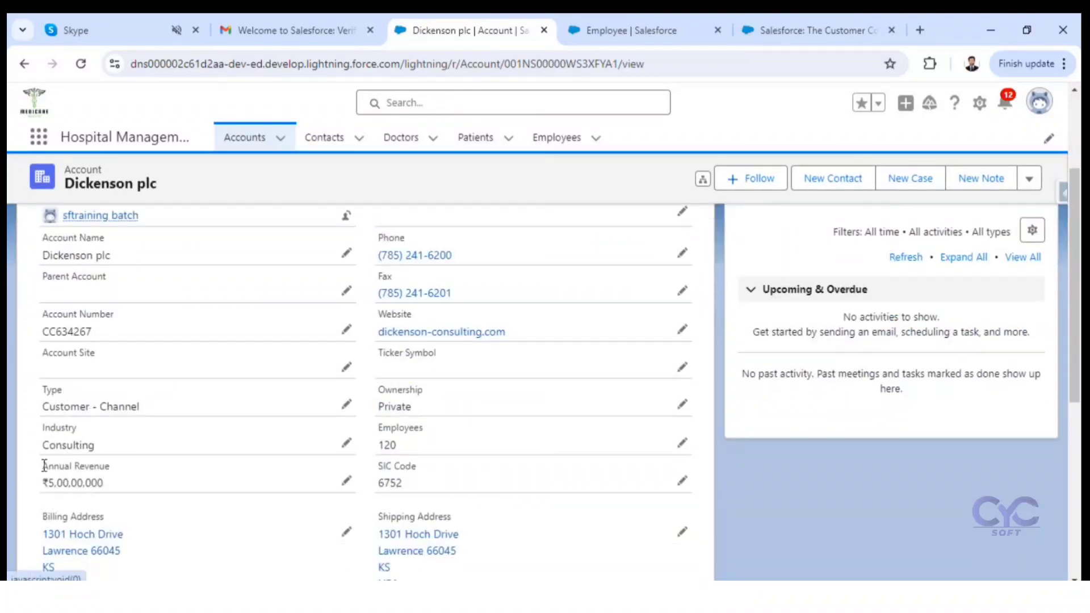
drag(42, 466, 33, 485)
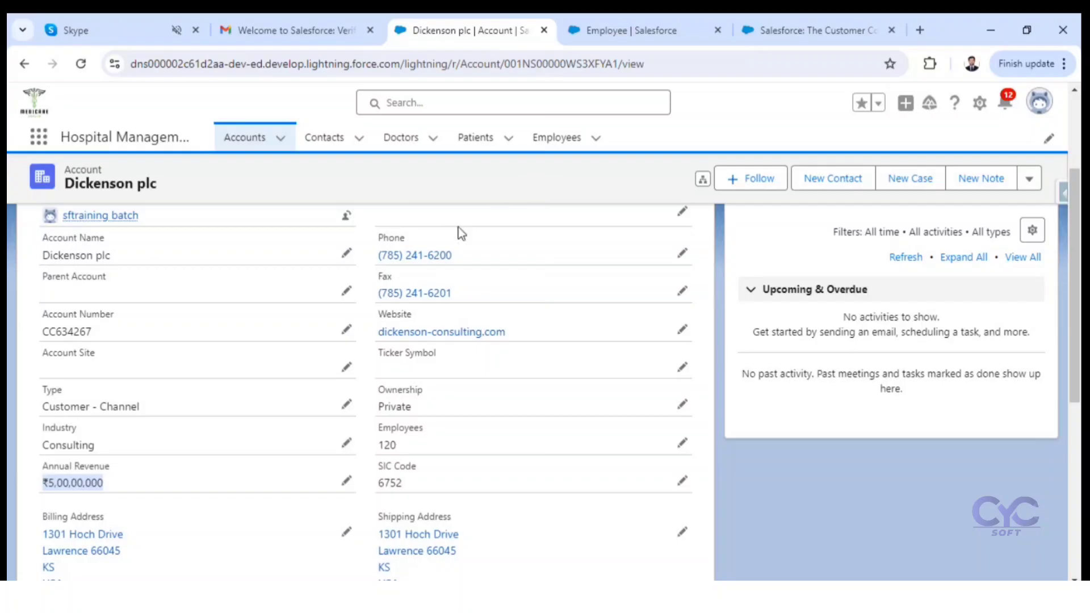
click(44, 485)
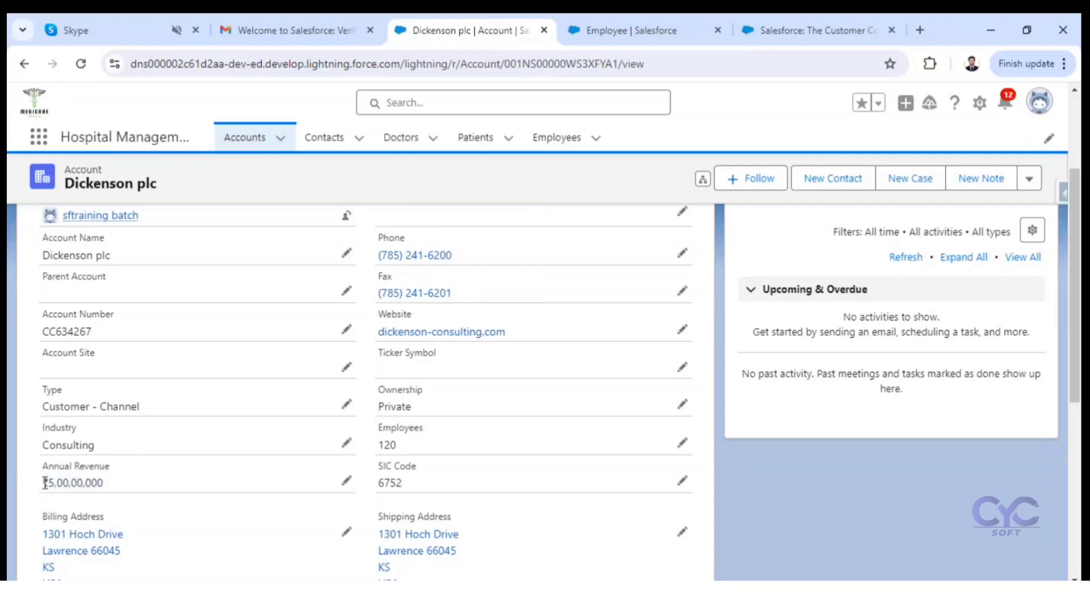
drag(49, 484, 40, 484)
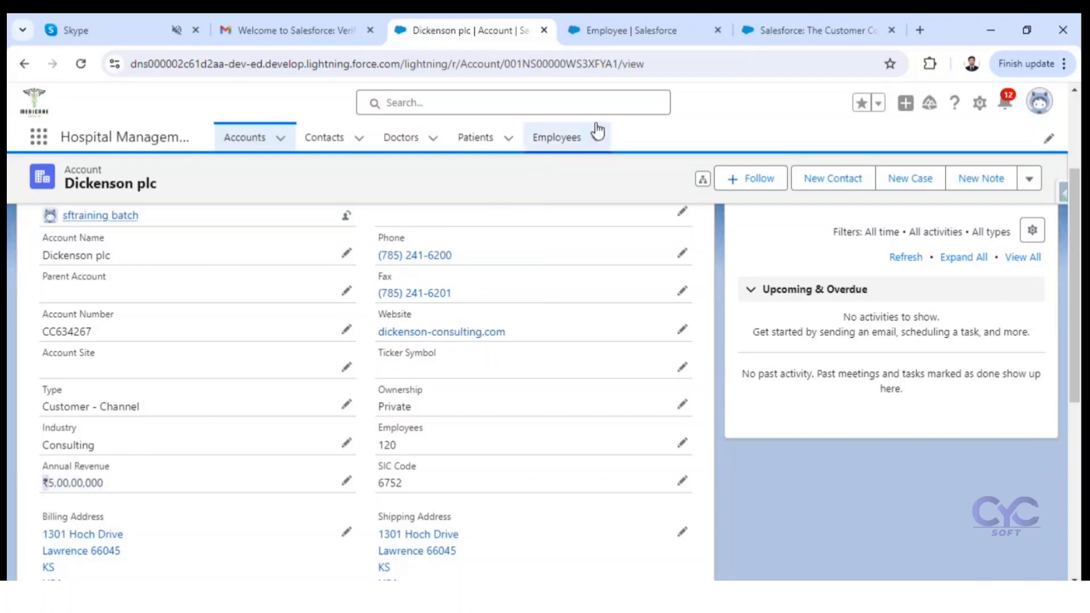
Step: Review the Date, Date/Time, Email and Geolocation data types on the Employee object's new field page
click(706, 25)
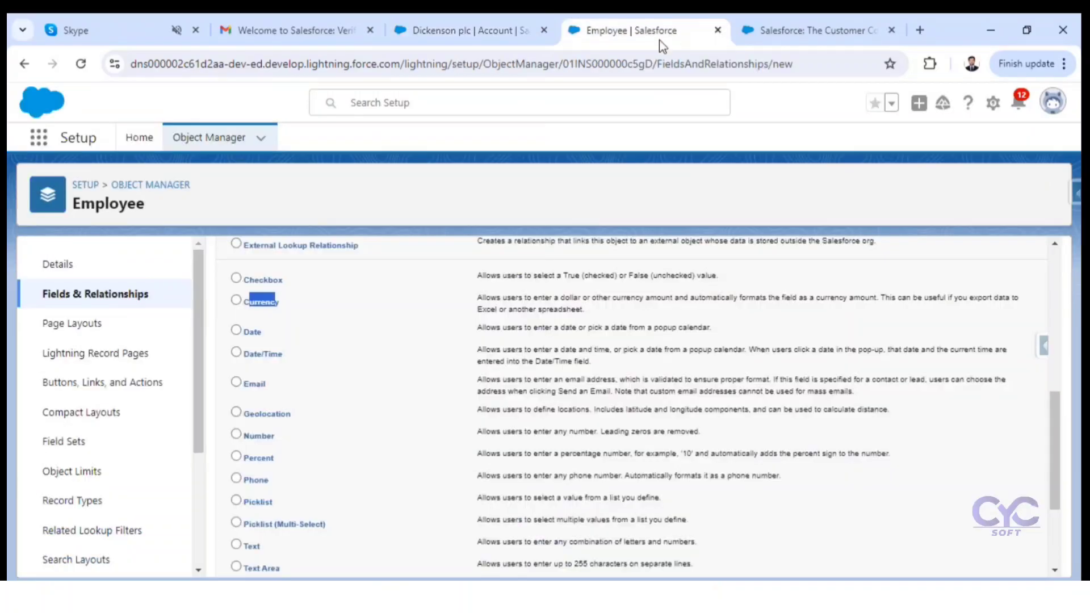
drag(264, 328, 248, 336)
drag(243, 358, 289, 363)
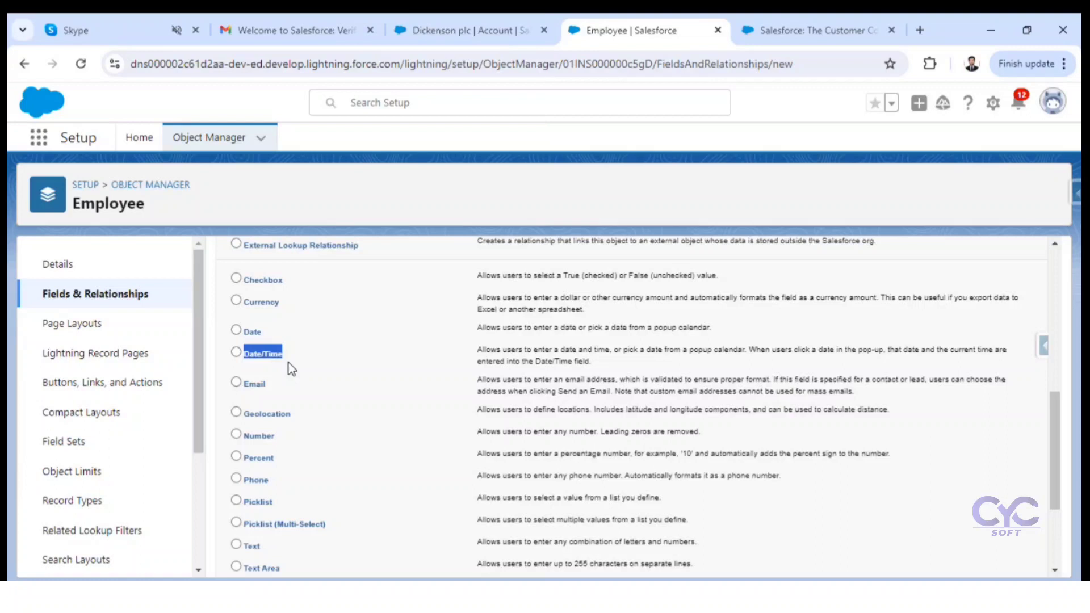
double_click(253, 386)
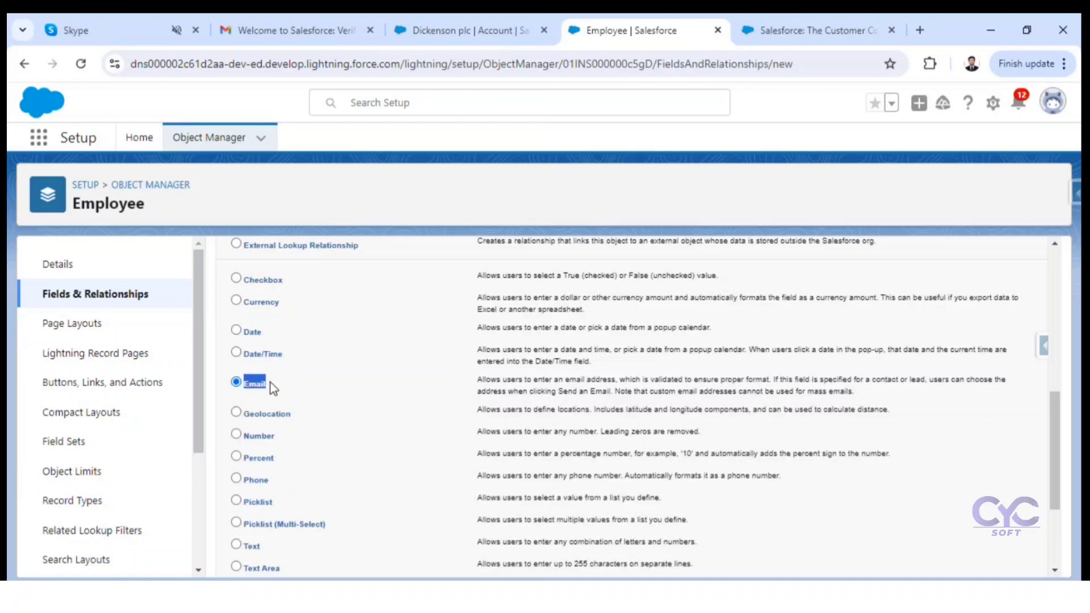
scroll(271, 383, down, 3)
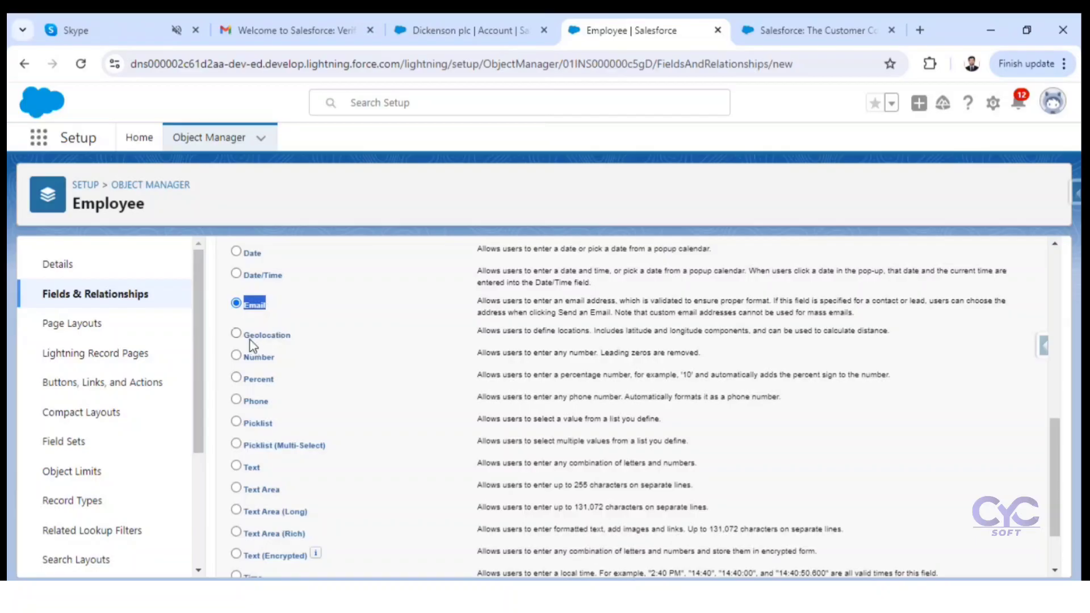
drag(250, 339, 282, 343)
drag(480, 333, 694, 328)
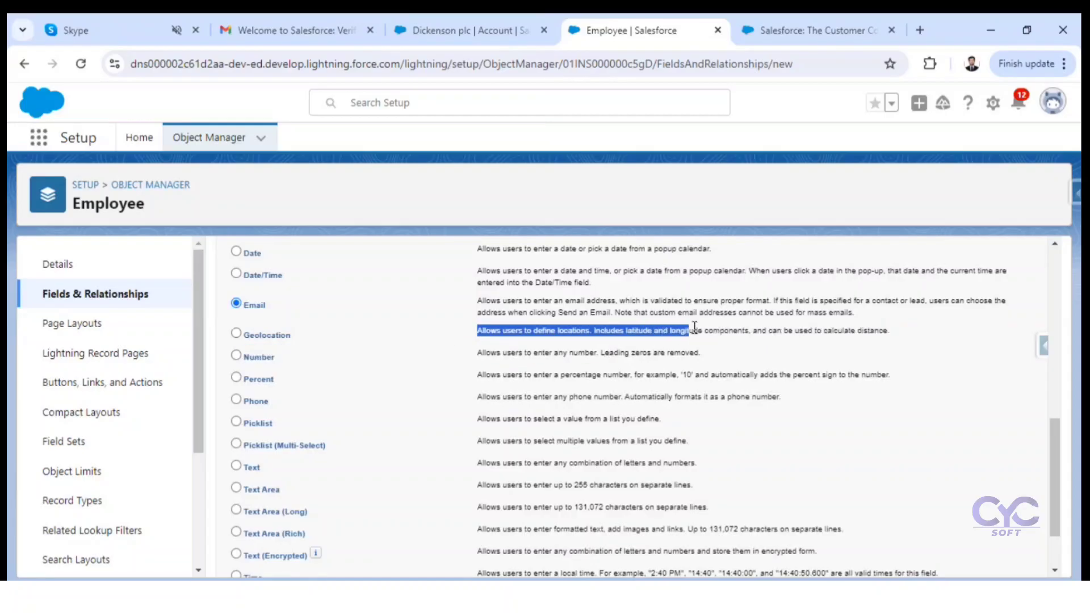
click(301, 338)
Step: Choose the Number data type for the new field and compare it with the Employees field on the Dickenson plc account
click(256, 360)
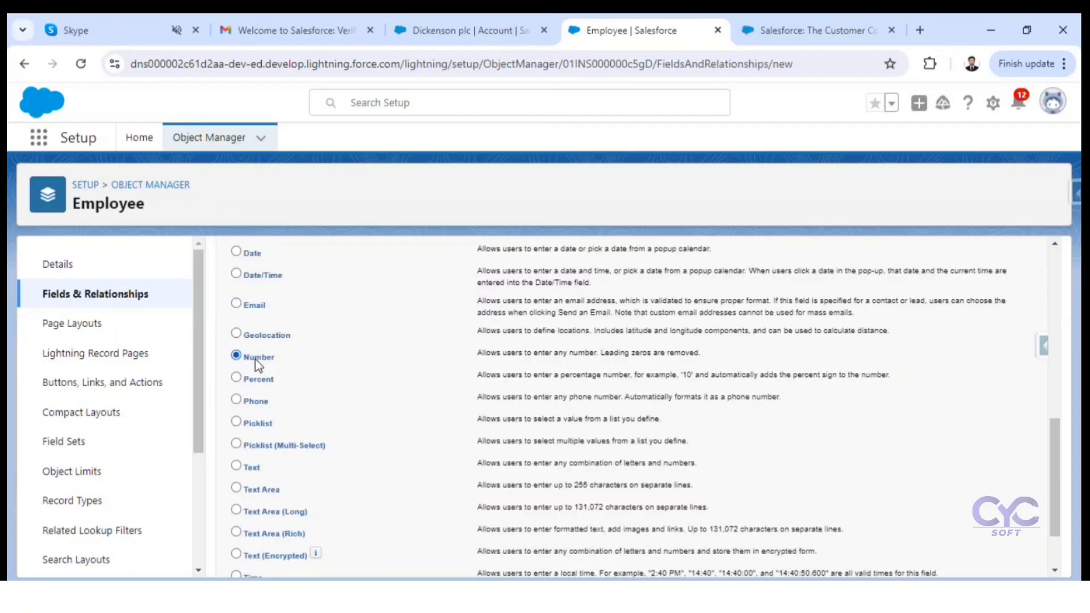
click(462, 31)
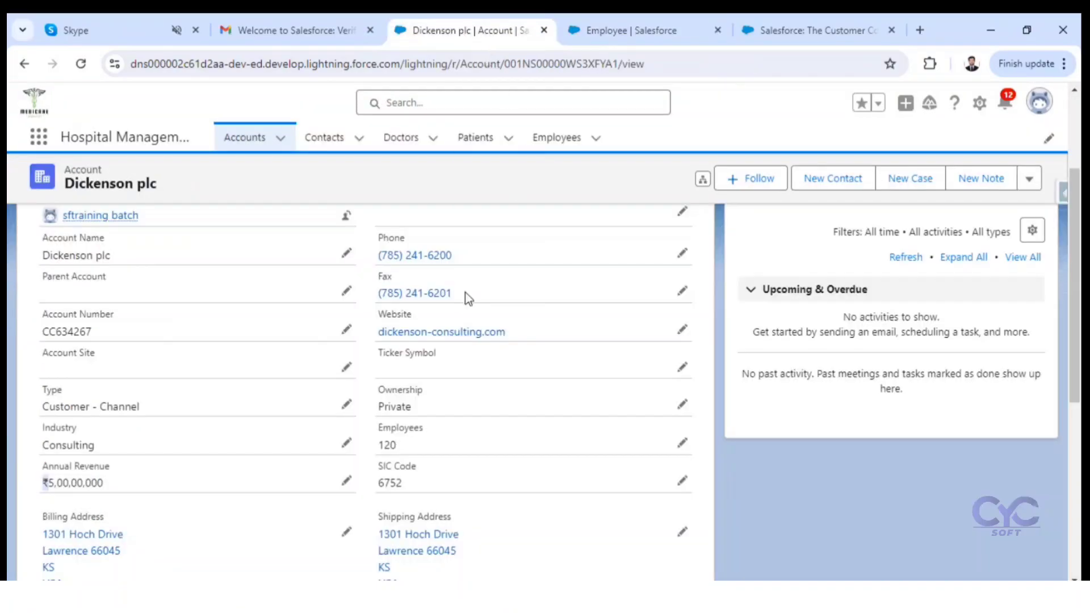
drag(409, 449, 379, 444)
click(631, 31)
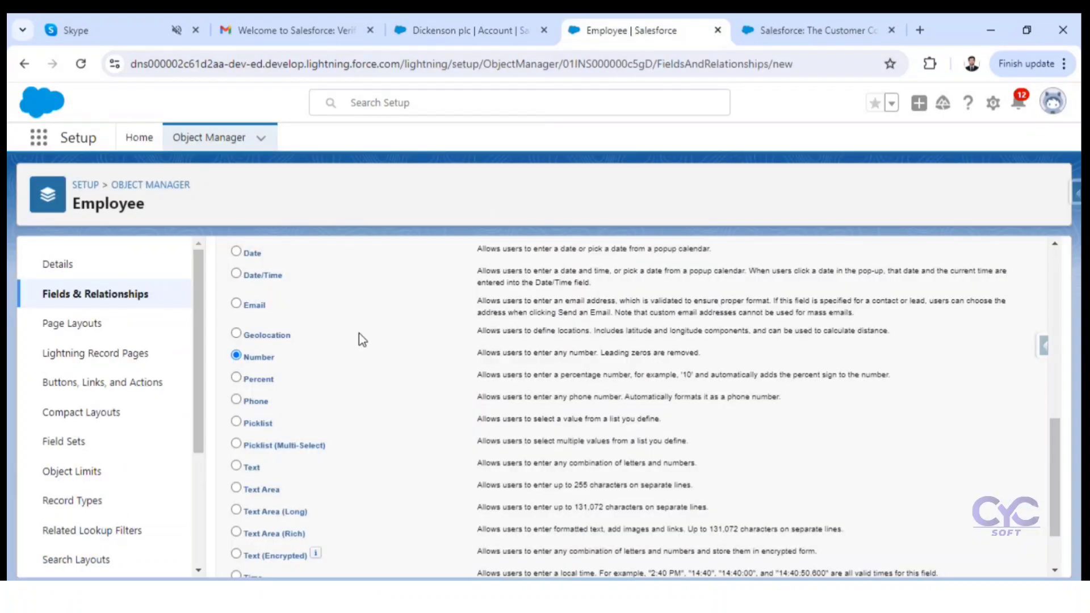
Step: Go to Opportunities in the Hospital Management app and show the All Opportunities list view
scroll(322, 383, down, 2)
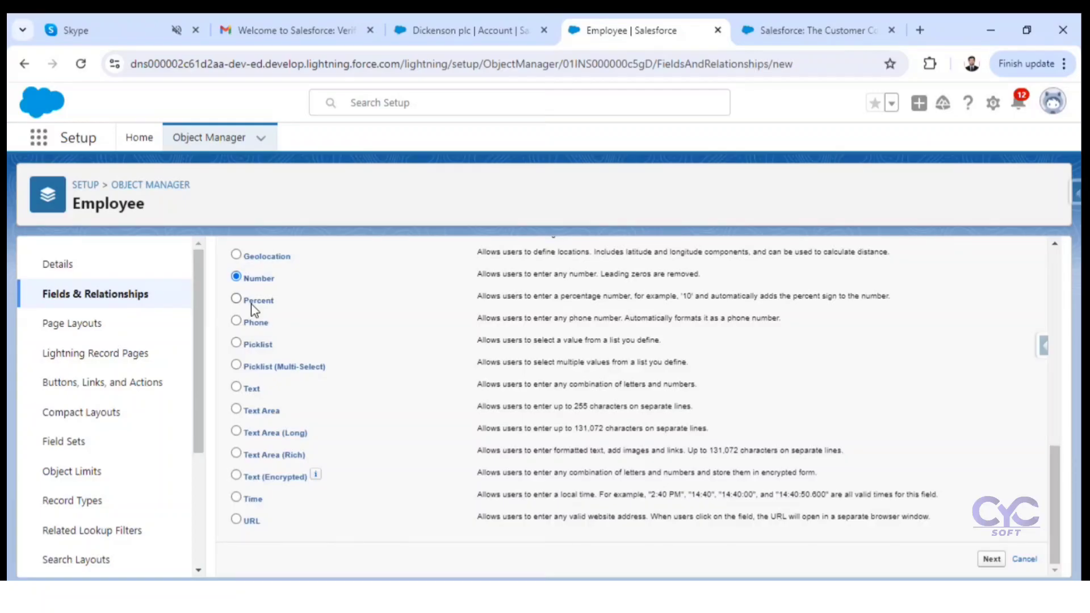
click(467, 29)
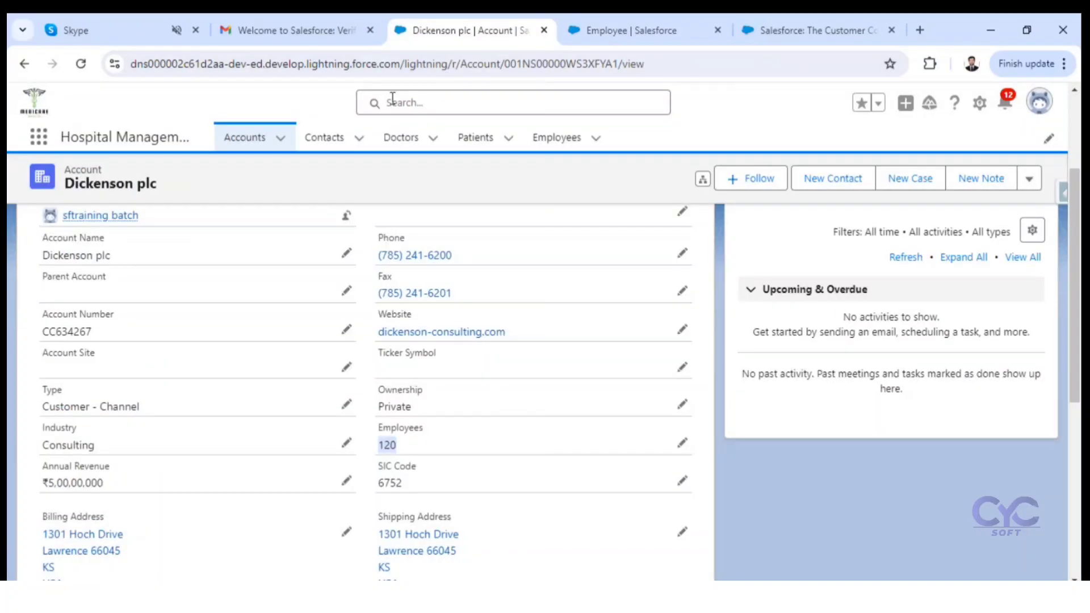
click(37, 138)
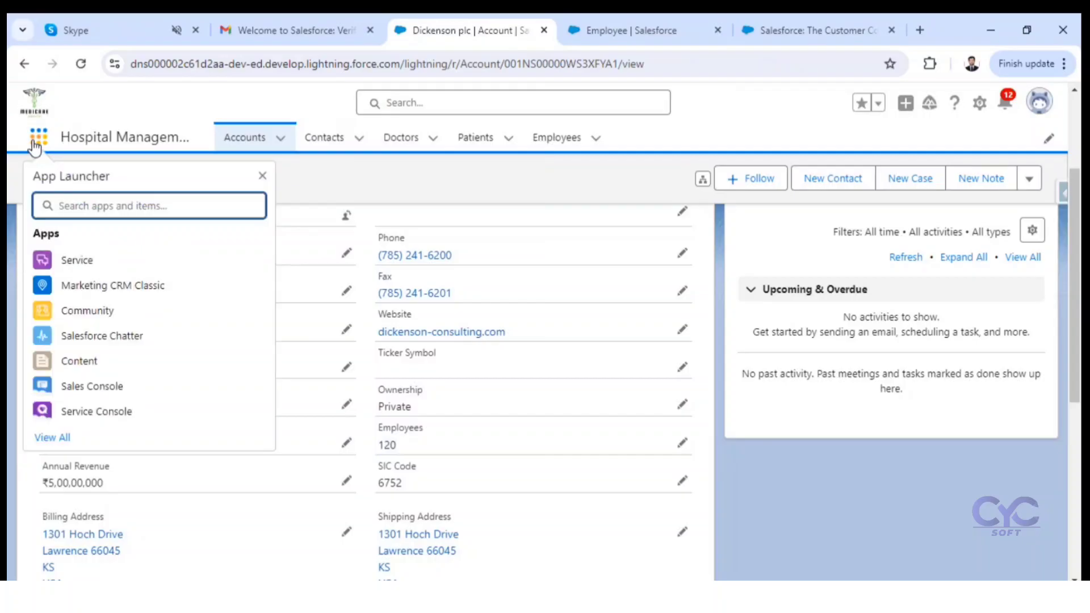
text(oppo)
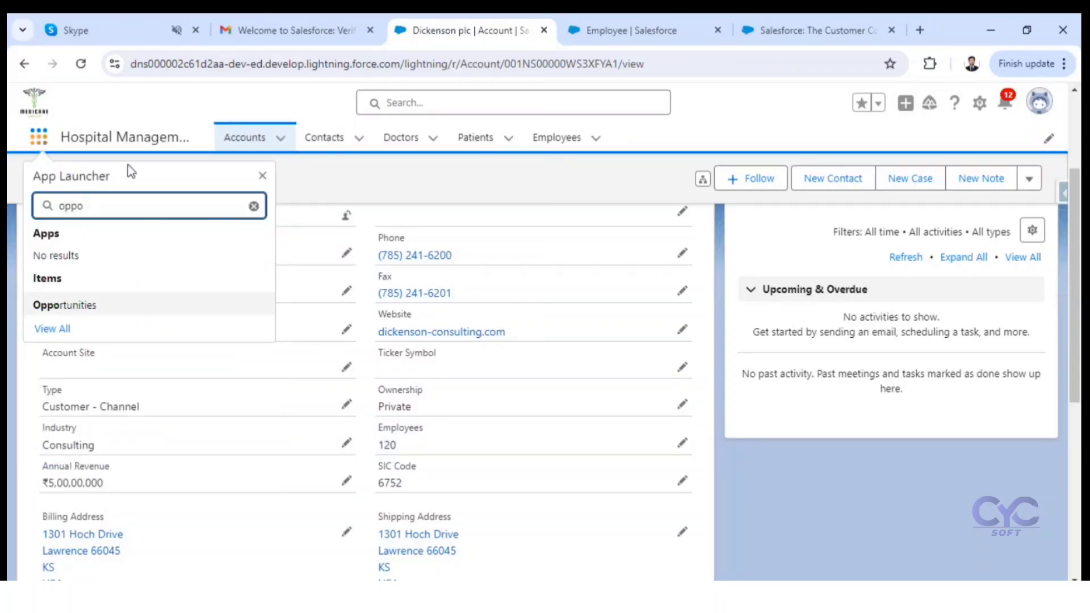
click(47, 309)
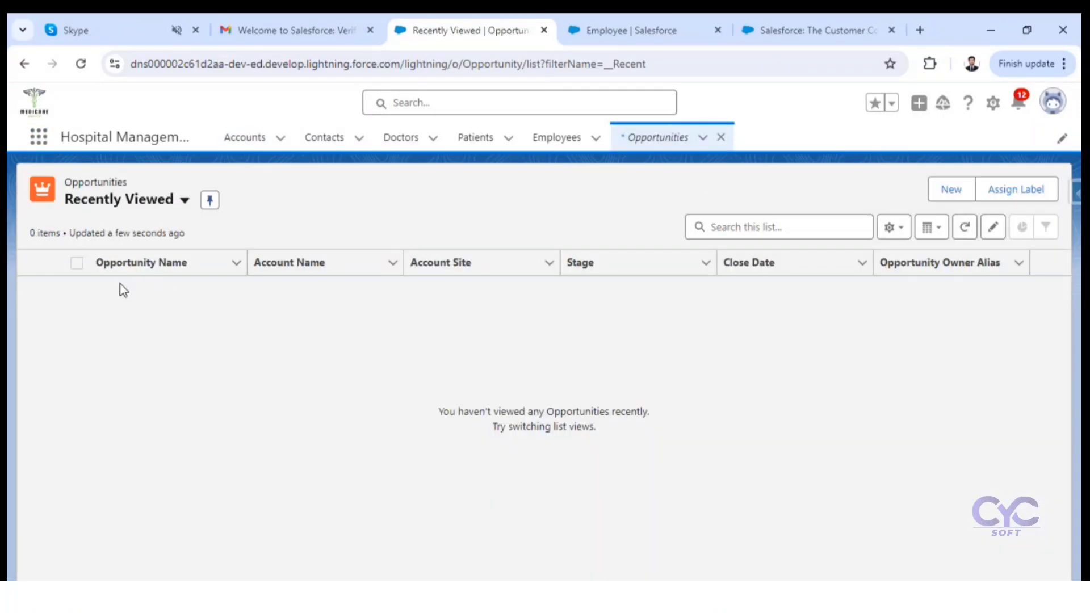
click(177, 201)
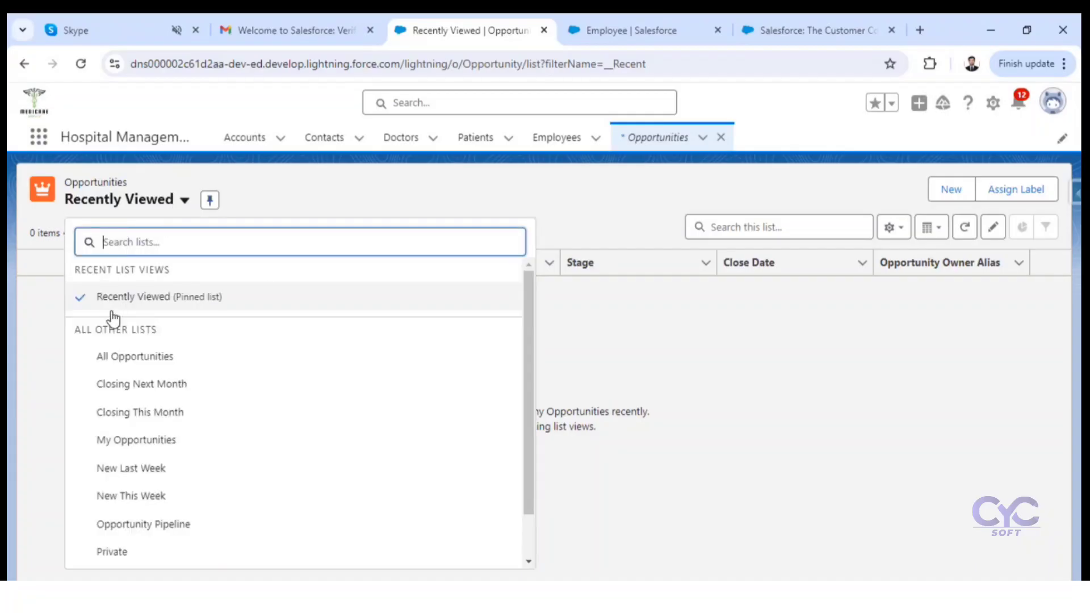
click(134, 357)
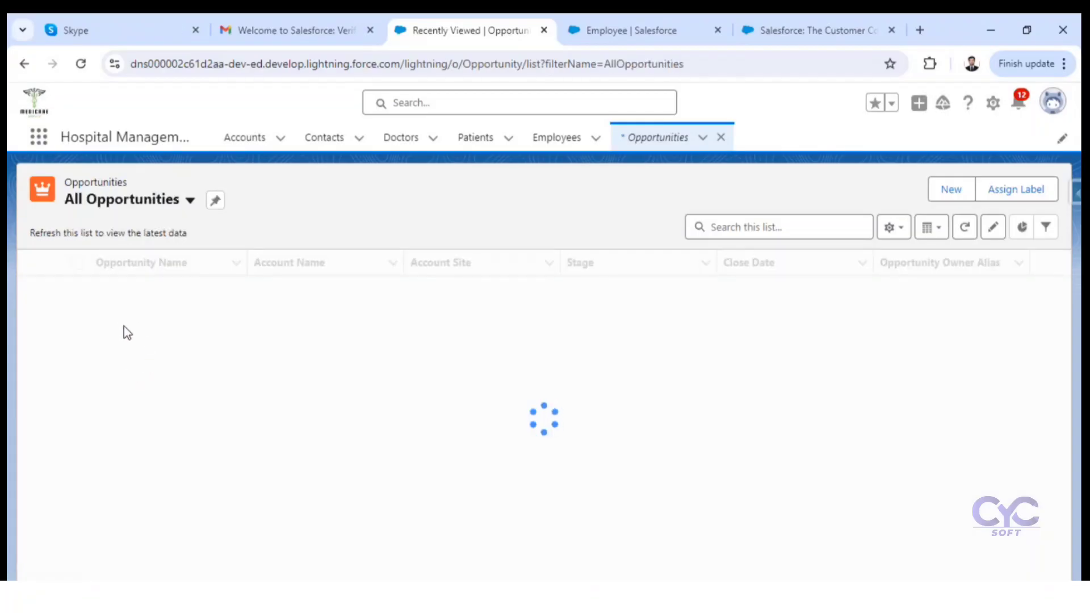
Step: Open the details of the Burlington Textiles Weaving Plant Generator opportunity and examine its Probability (%) field as a Percent example
click(171, 288)
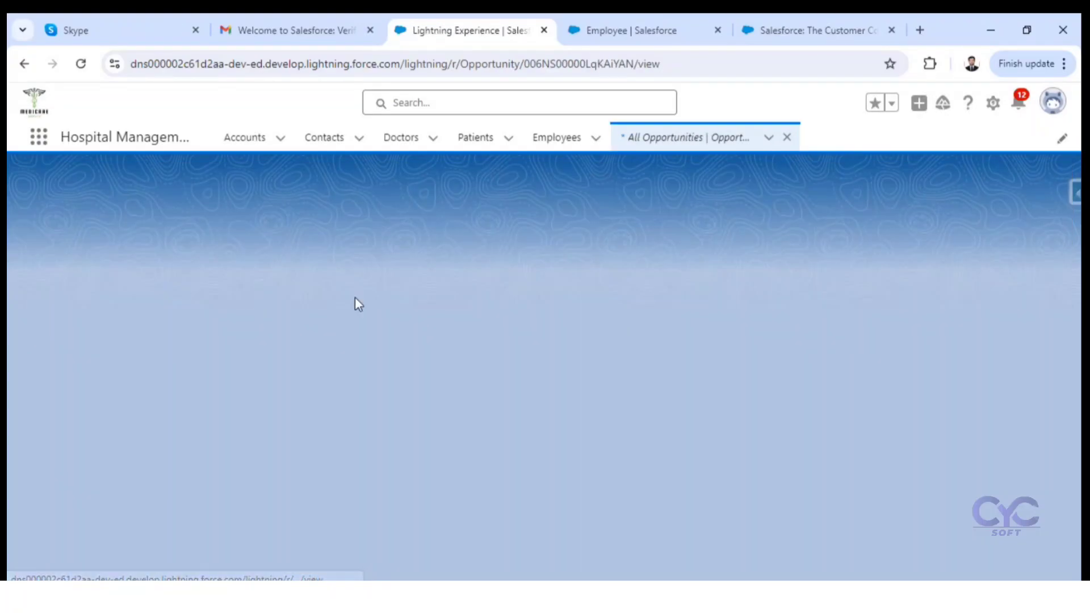
click(136, 364)
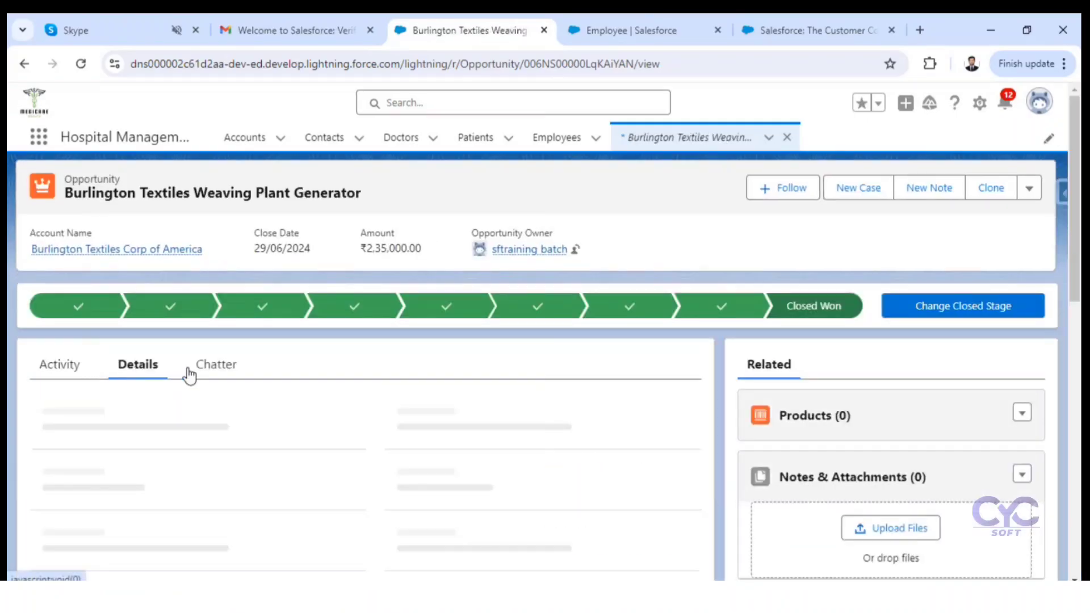
scroll(396, 377, down, 3)
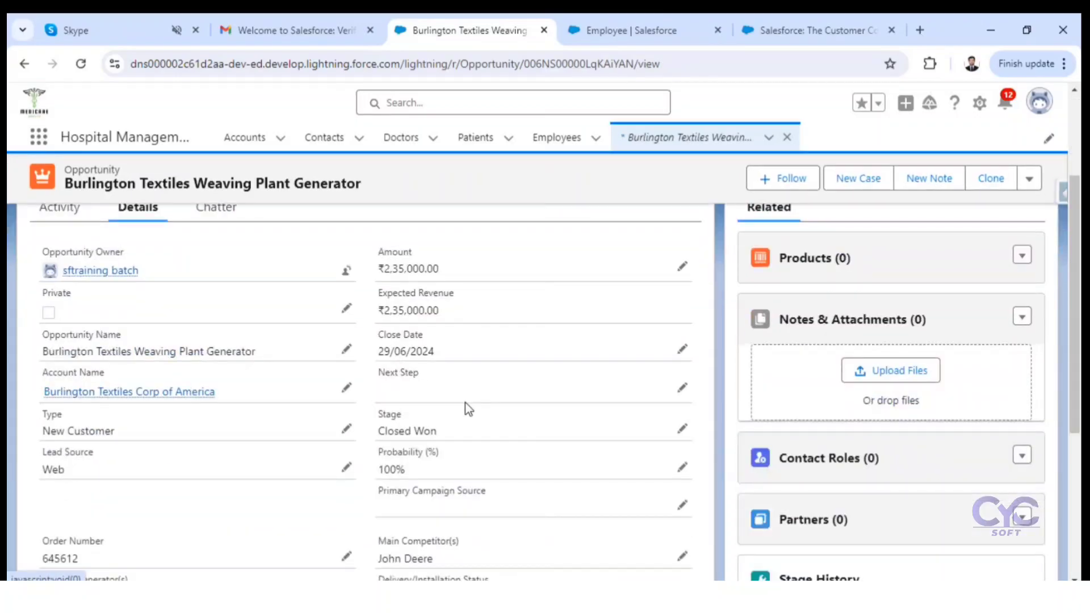
drag(378, 455, 418, 474)
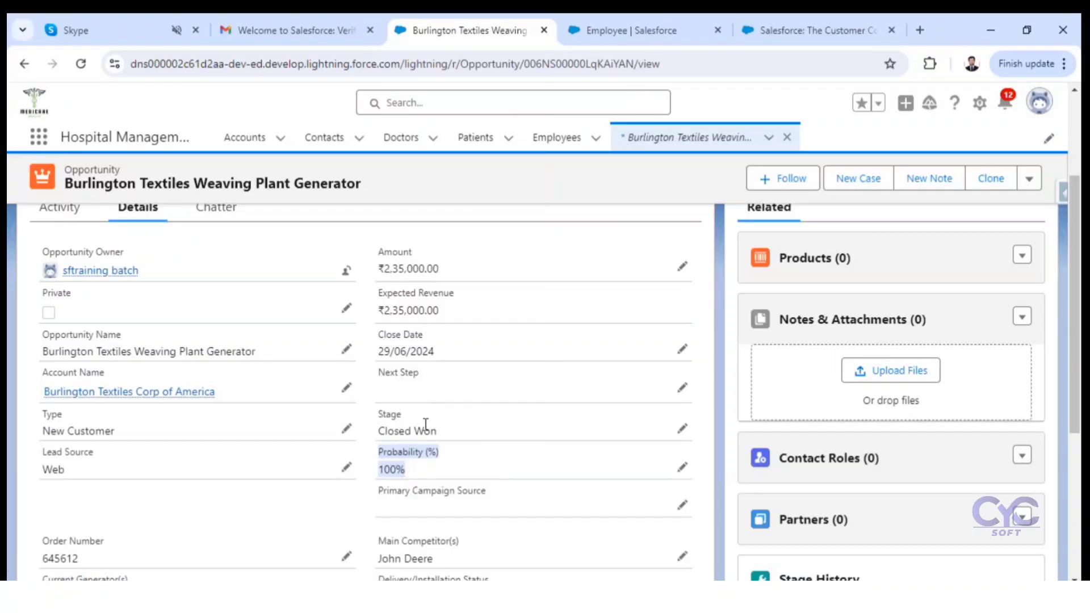
Step: Return to the Employee object's new field page and read the Phone, Picklist and Picklist (Multi-Select) descriptions
click(706, 33)
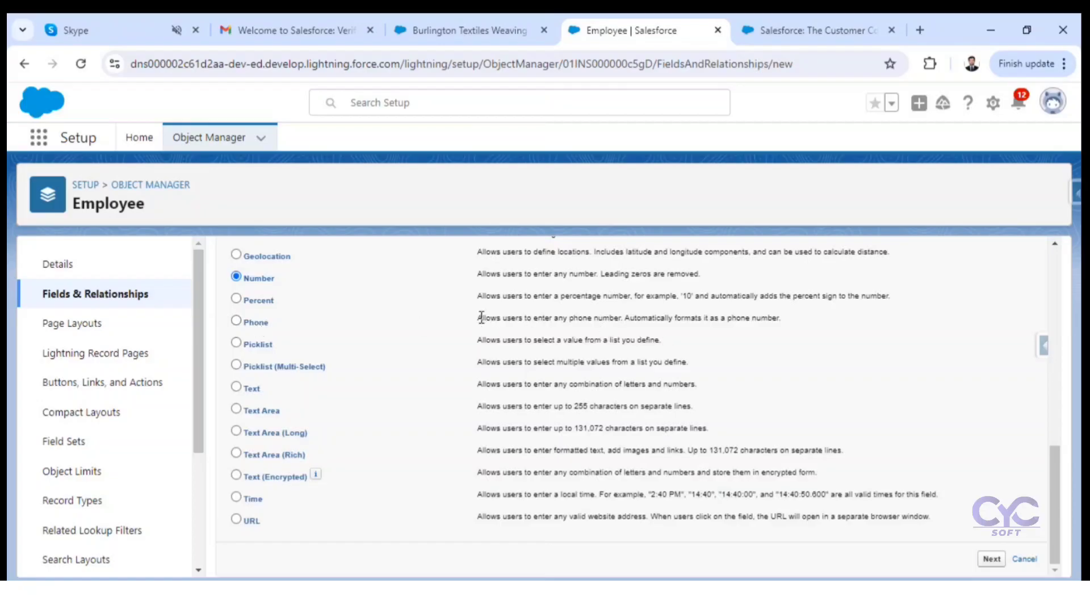
drag(477, 318, 786, 318)
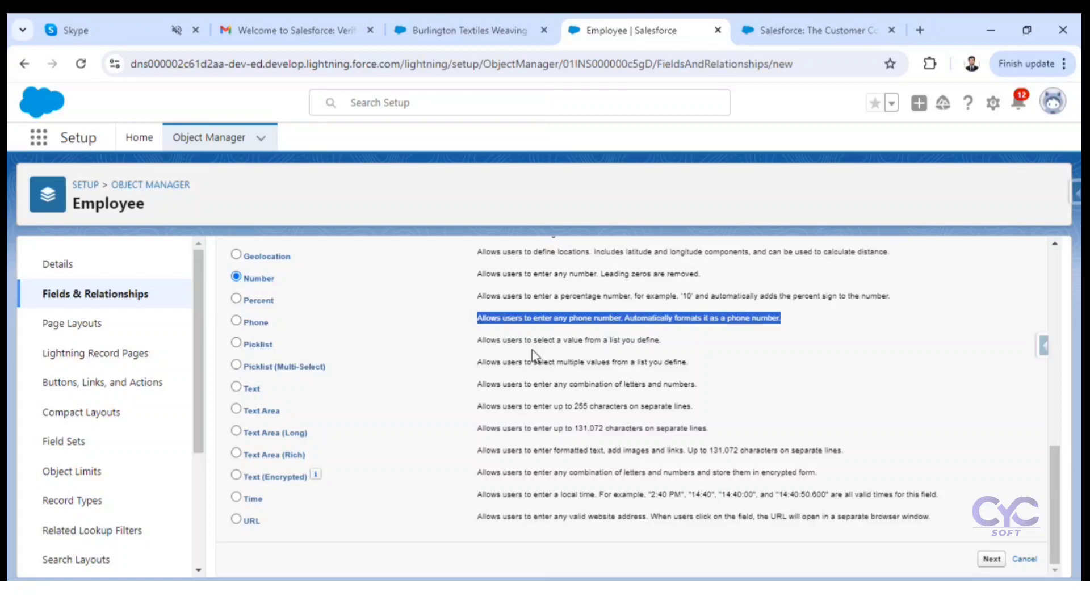
drag(467, 342, 663, 340)
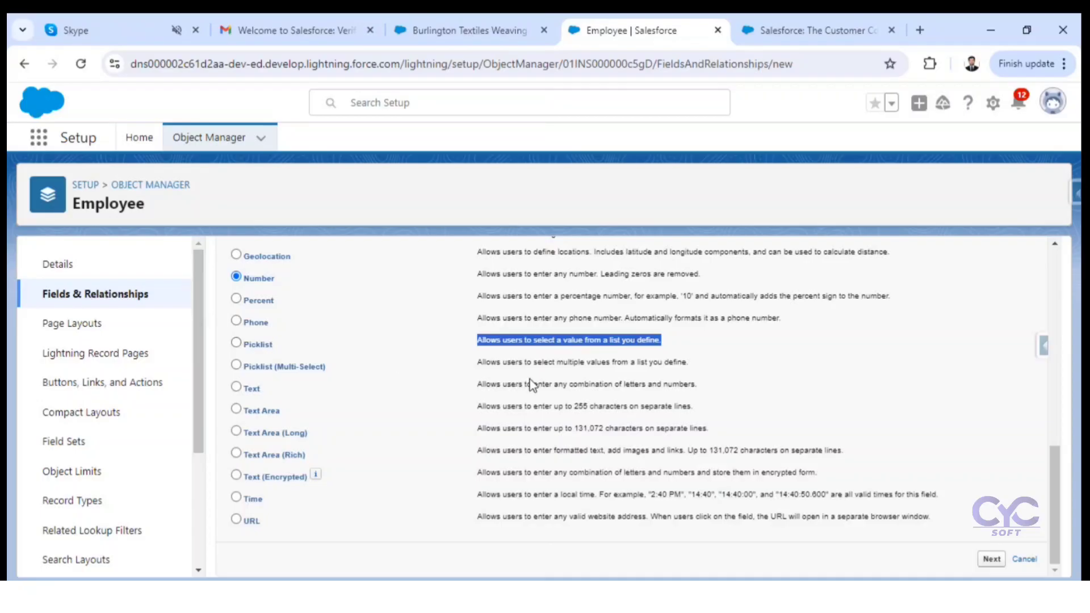
drag(465, 369, 694, 369)
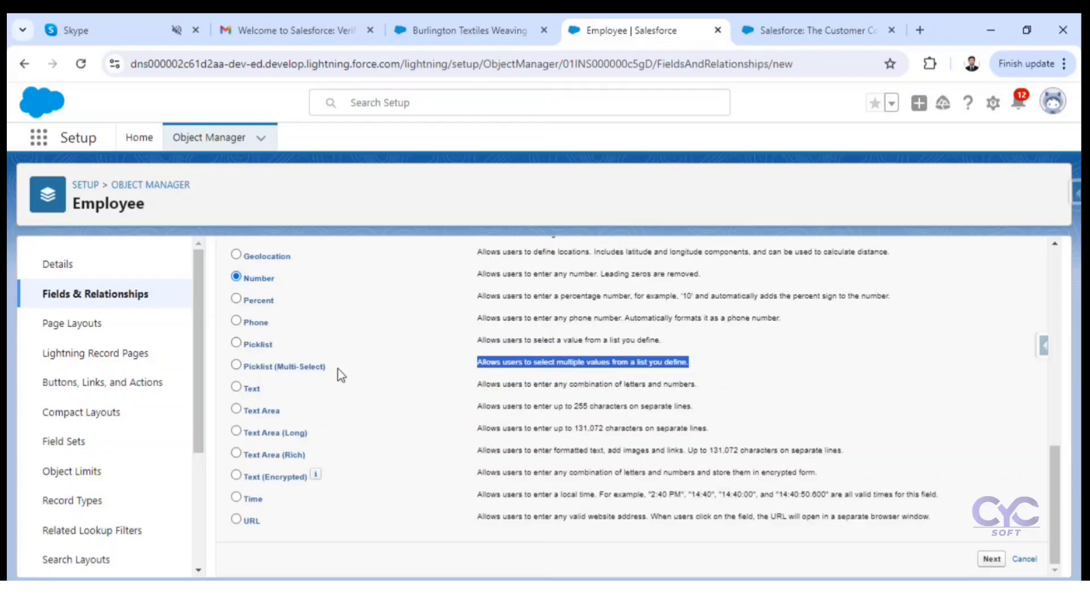
click(312, 347)
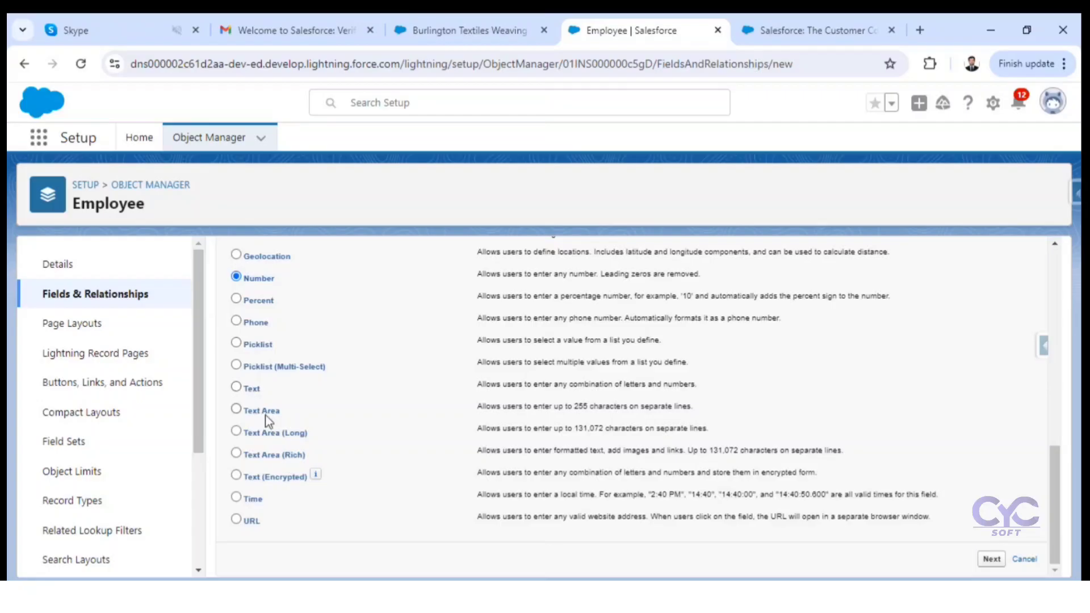
Step: Read the Text Area character limit and examine the Opportunity Name field on the Burlington Textiles opportunity as a text example
drag(519, 409, 690, 404)
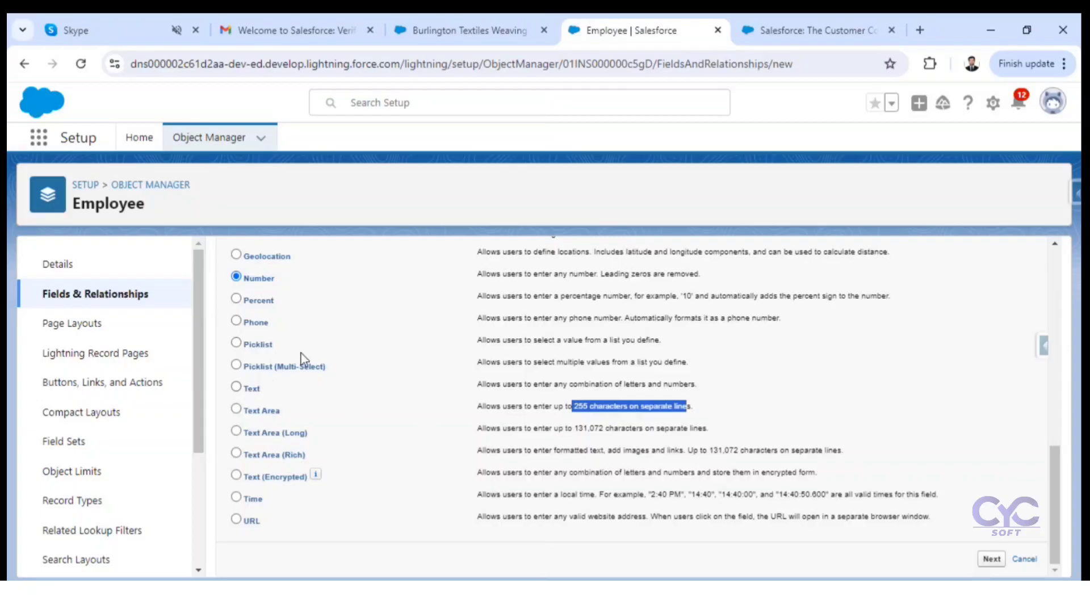
click(489, 19)
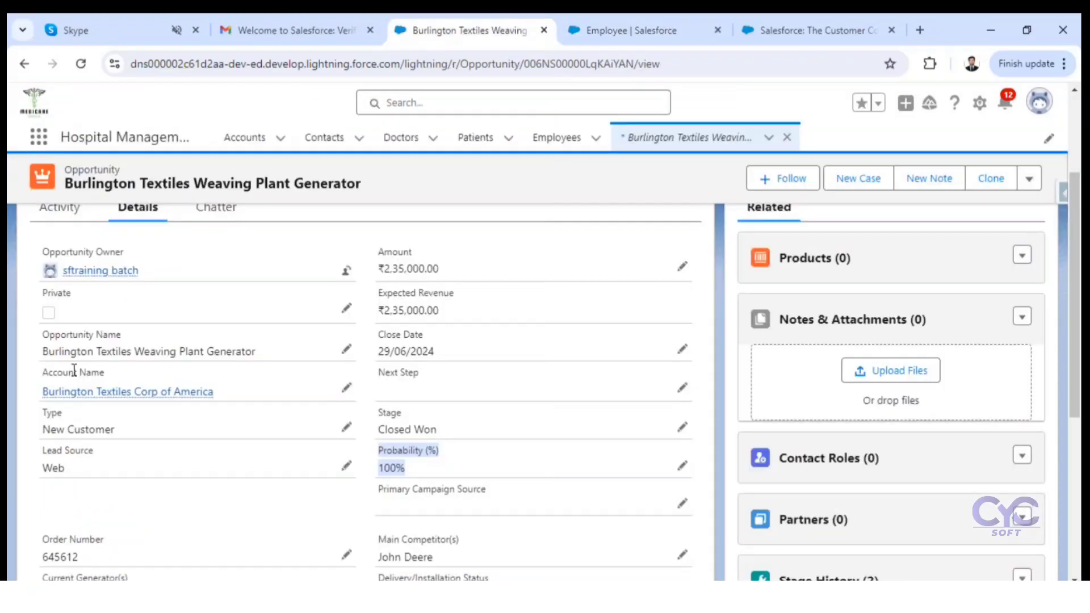
drag(39, 351, 281, 360)
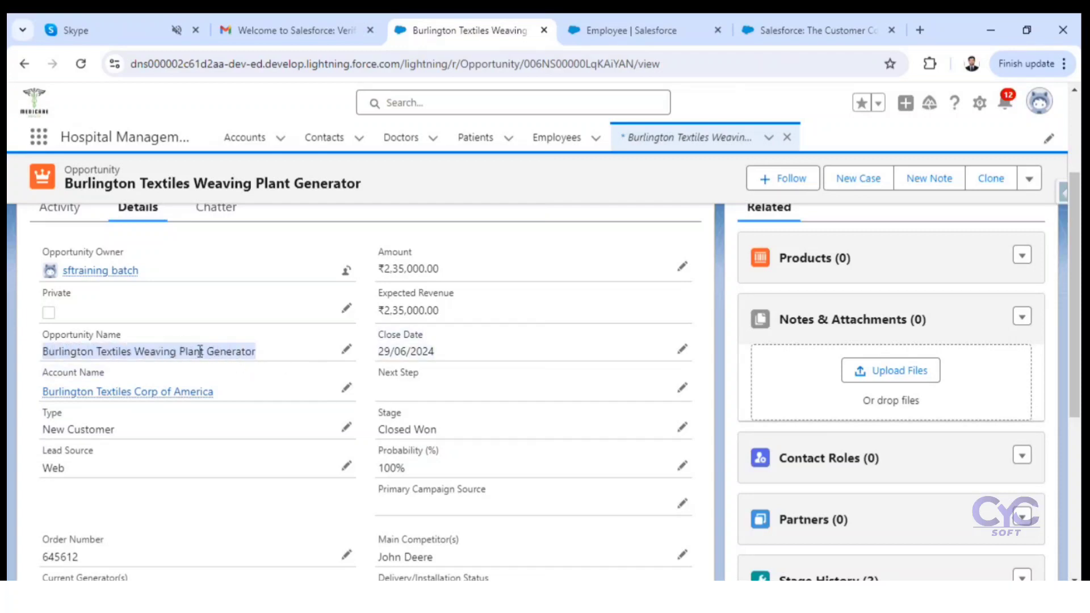
Step: Return to the Employee object's new field page and compare the Text Area (Long) character limit with the Text and Text Area types
click(575, 39)
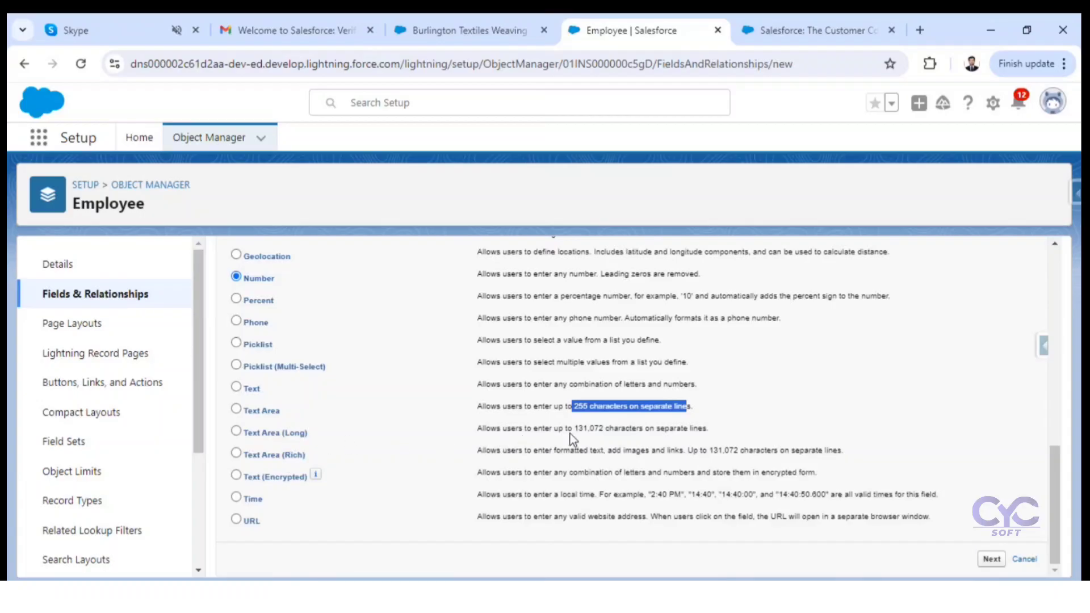
drag(704, 429, 610, 430)
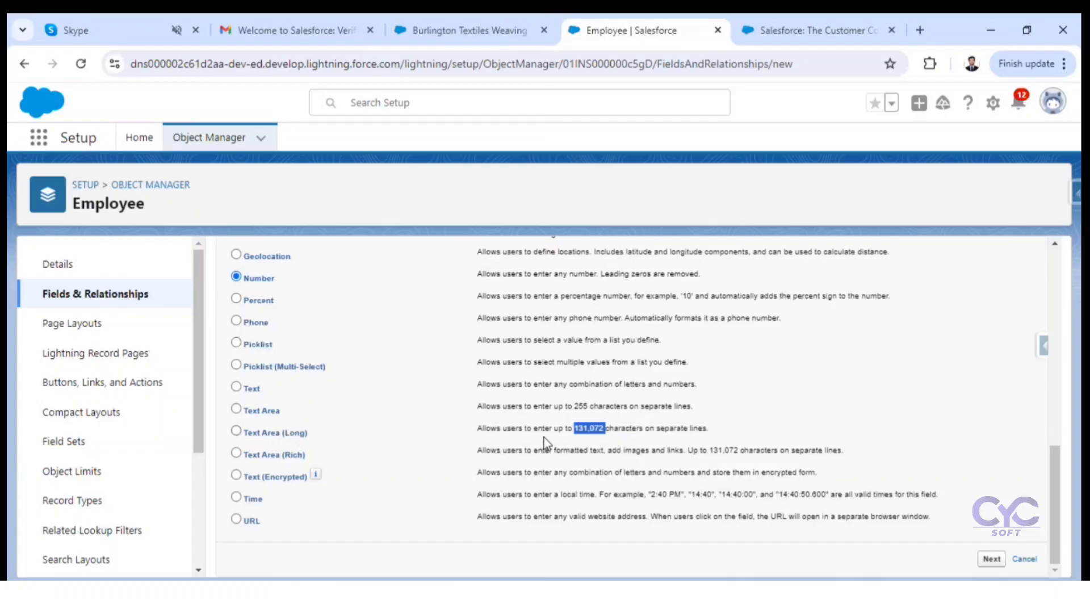
click(572, 430)
drag(572, 429, 607, 426)
drag(296, 400, 329, 421)
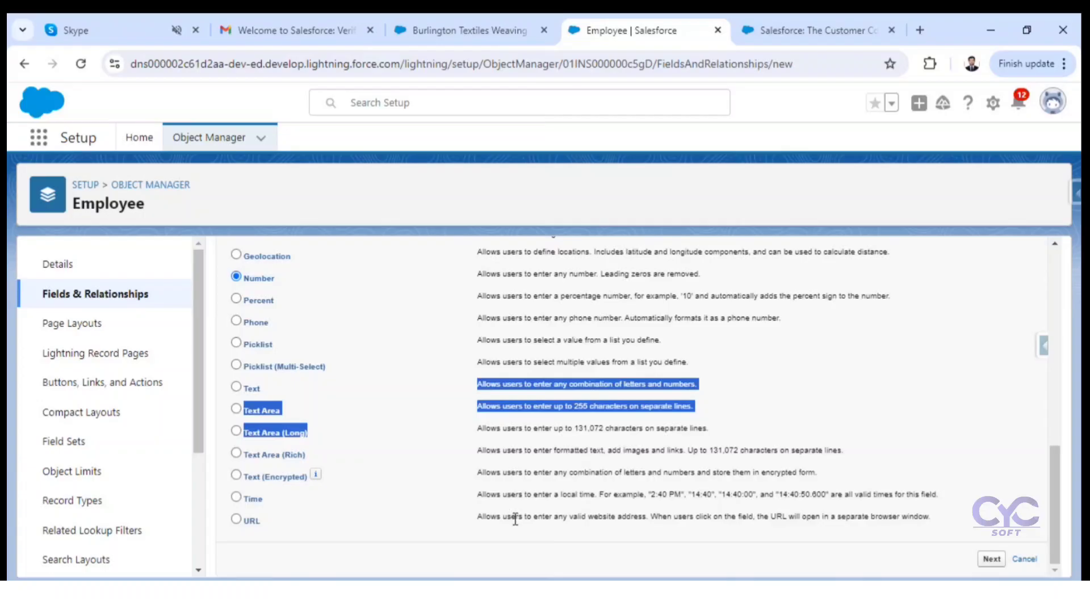
Step: Look back over the data type list and choose Currency as the new Employee field's data type
scroll(515, 519, up, 5)
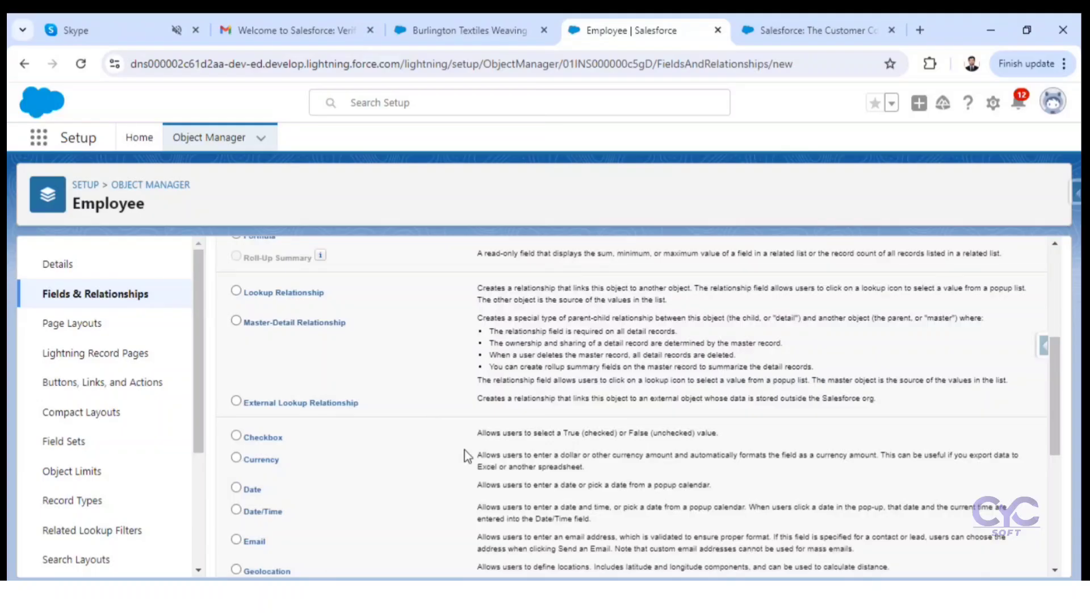
scroll(466, 451, down, 3)
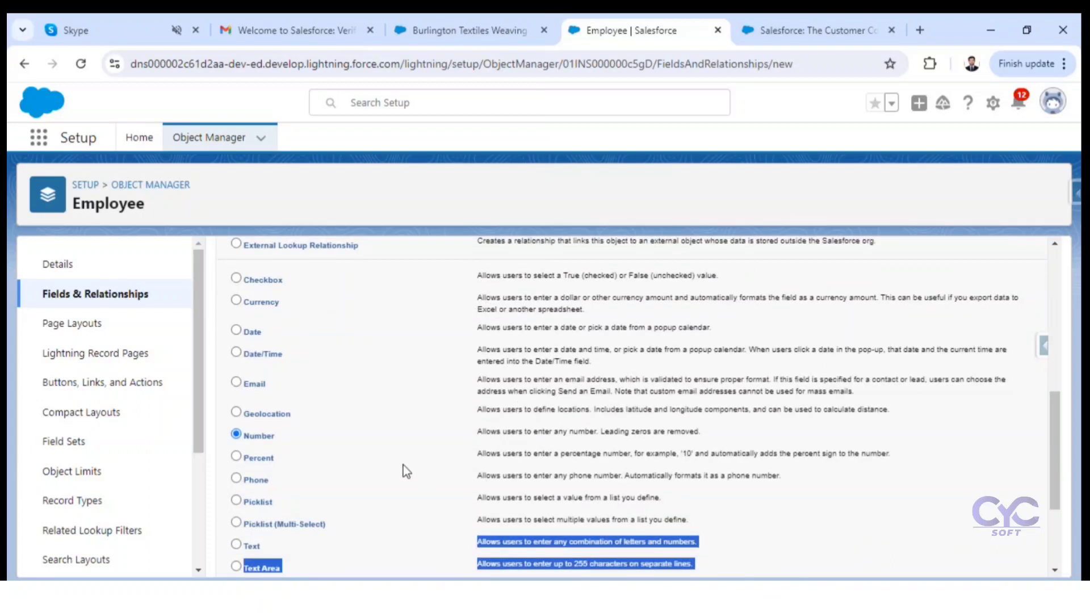
click(251, 305)
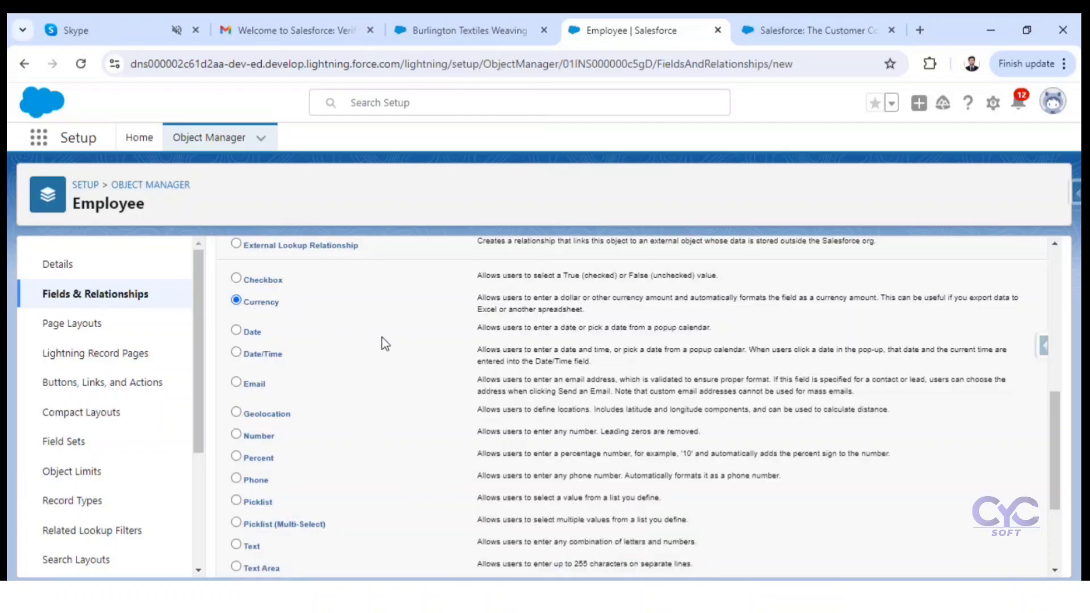
scroll(454, 364, up, 2)
scroll(454, 369, down, 2)
Step: Show the Employees list in the Hospital Management app and close the Burlington Textiles opportunity there
click(443, 27)
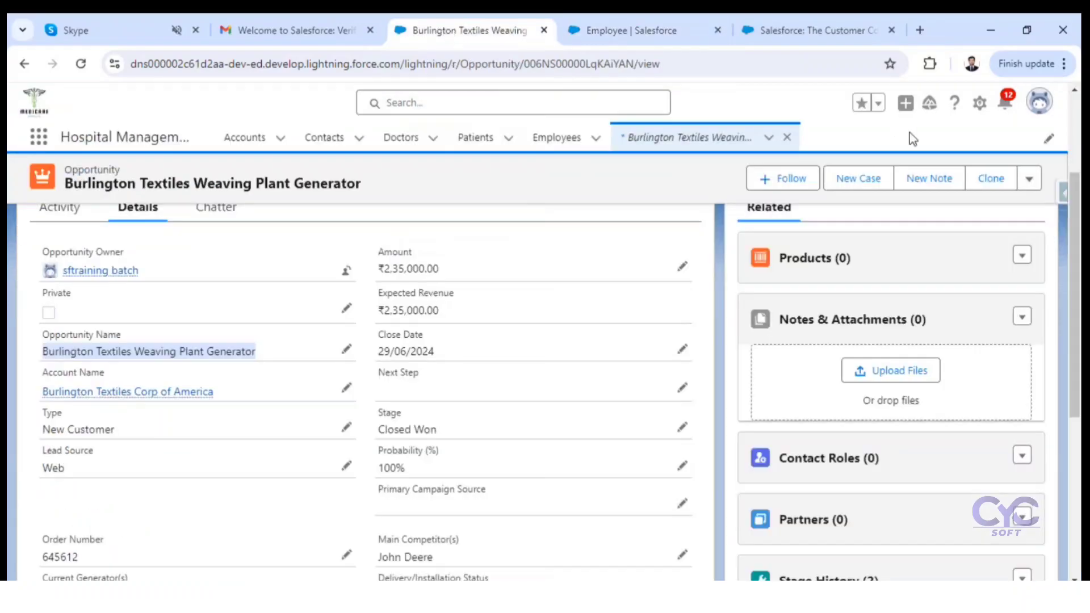
click(548, 147)
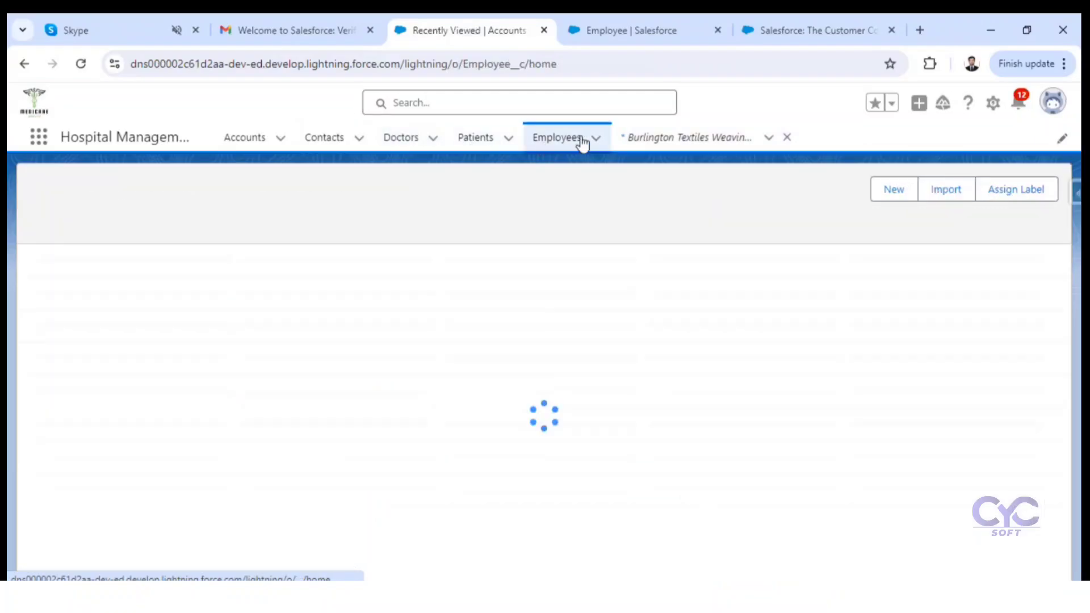
click(787, 137)
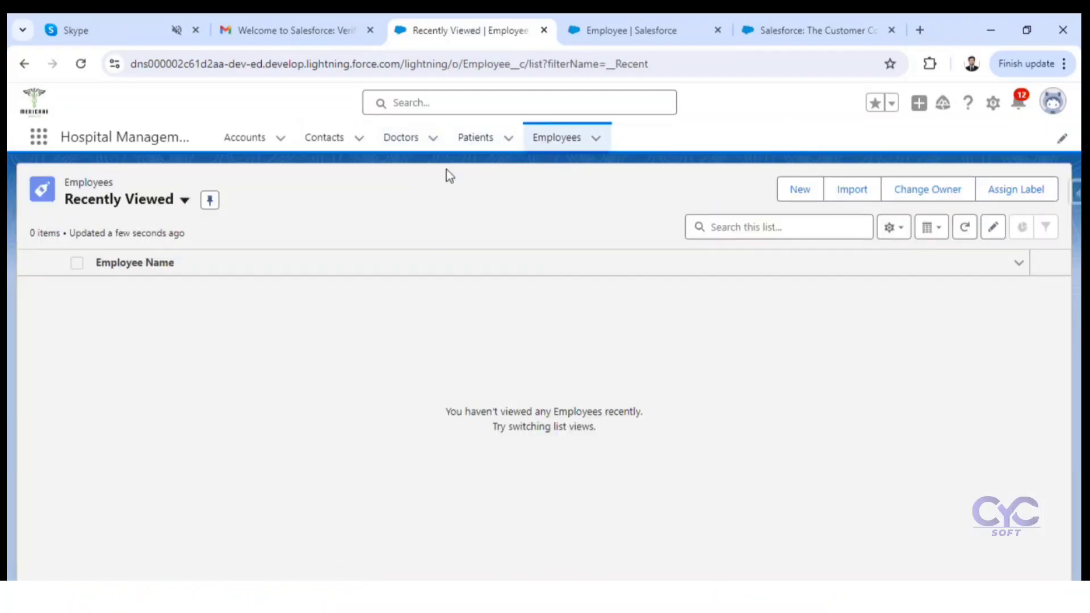
click(555, 140)
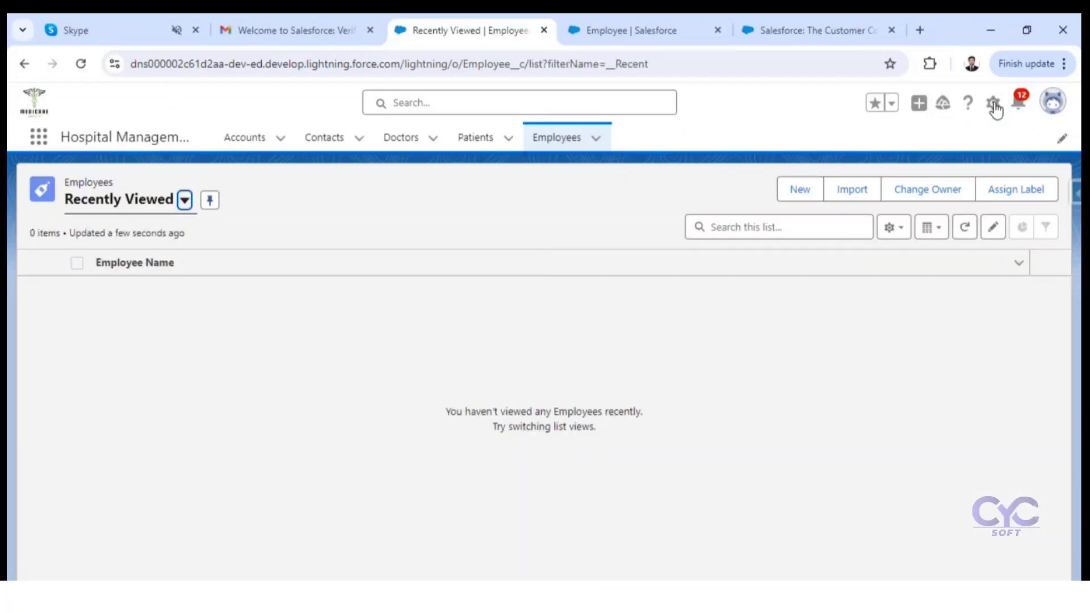
Step: Open the Employee object's setup and review its Fields & Relationships list, including the Employee Name field
click(995, 105)
click(921, 285)
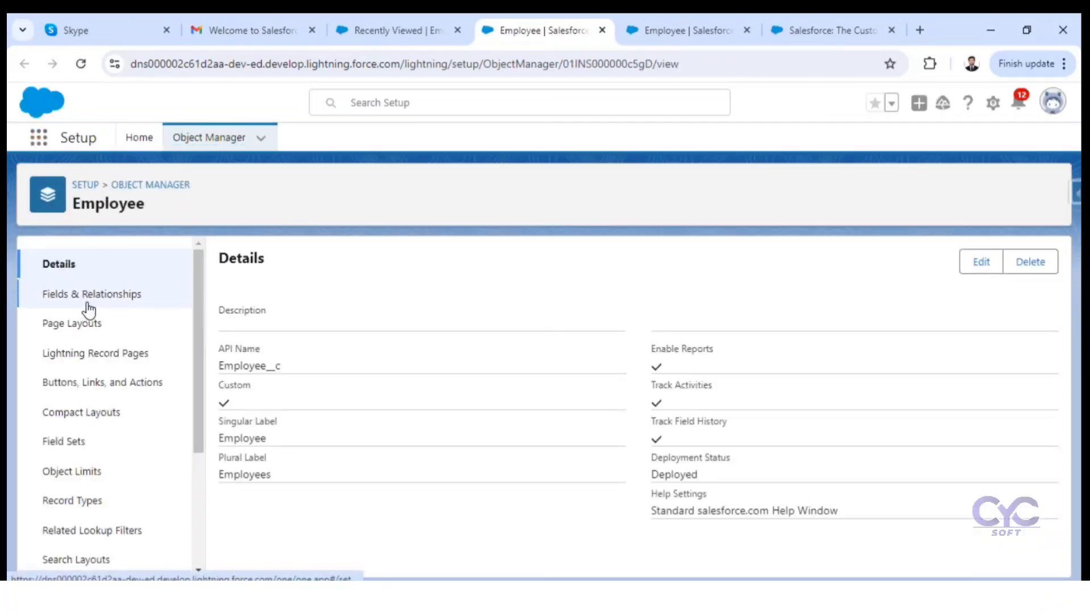
click(87, 301)
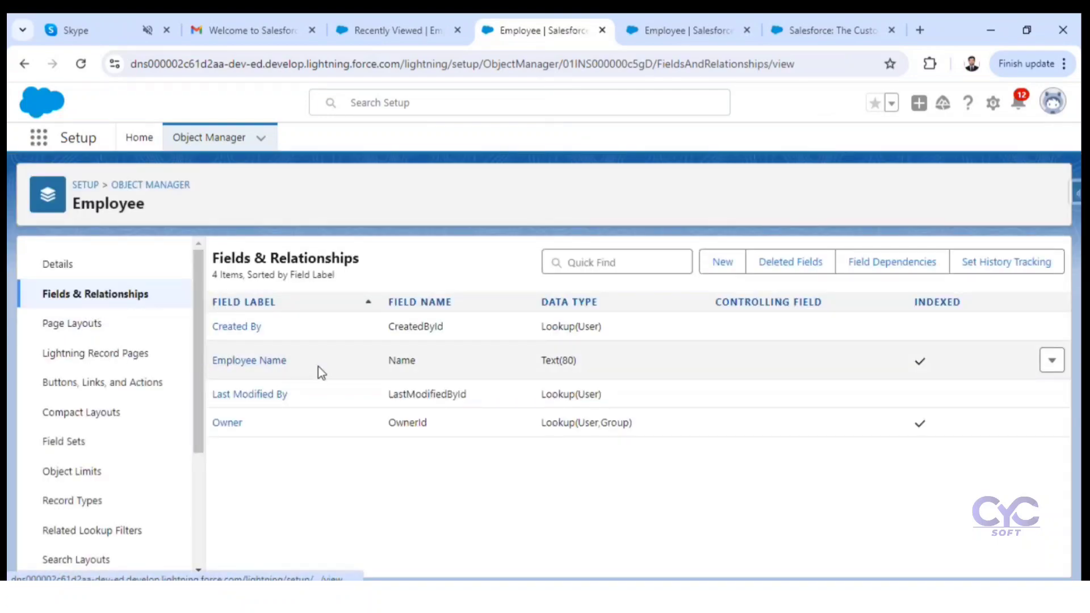
drag(315, 370, 259, 373)
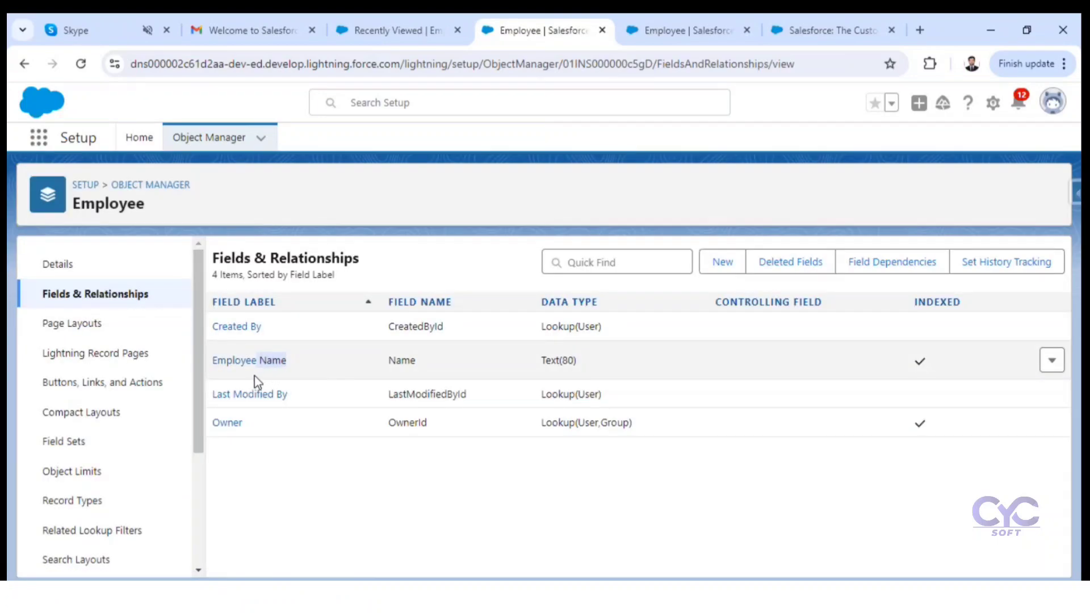
click(307, 488)
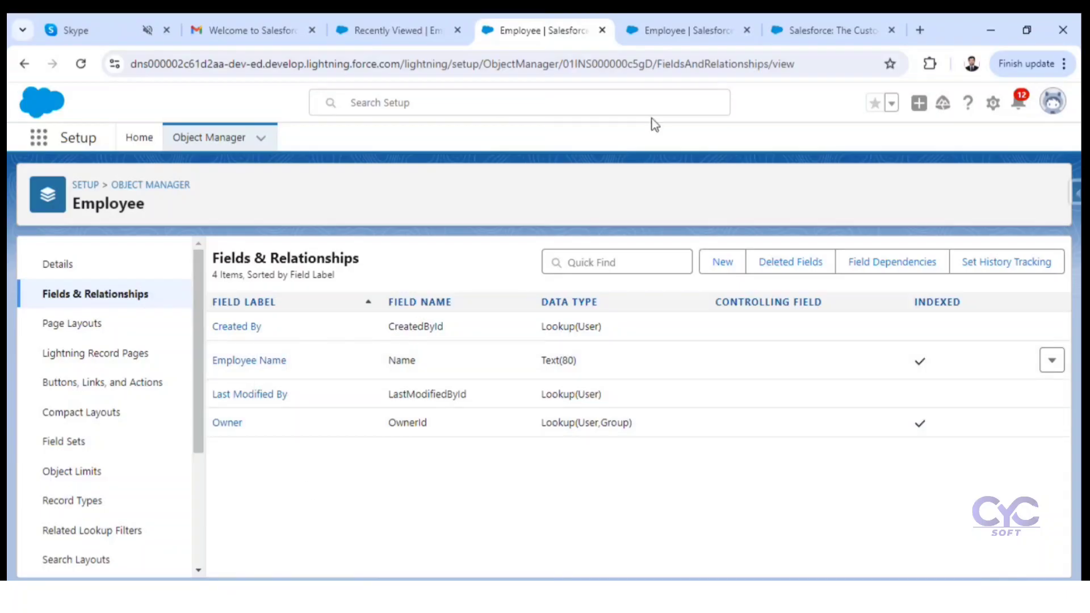
click(428, 25)
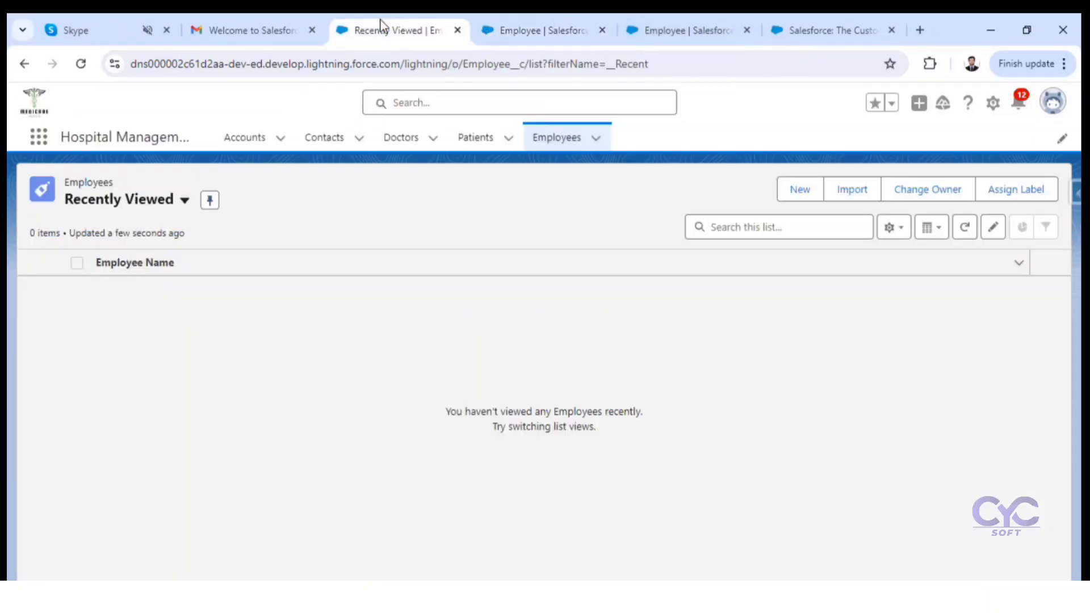
click(654, 25)
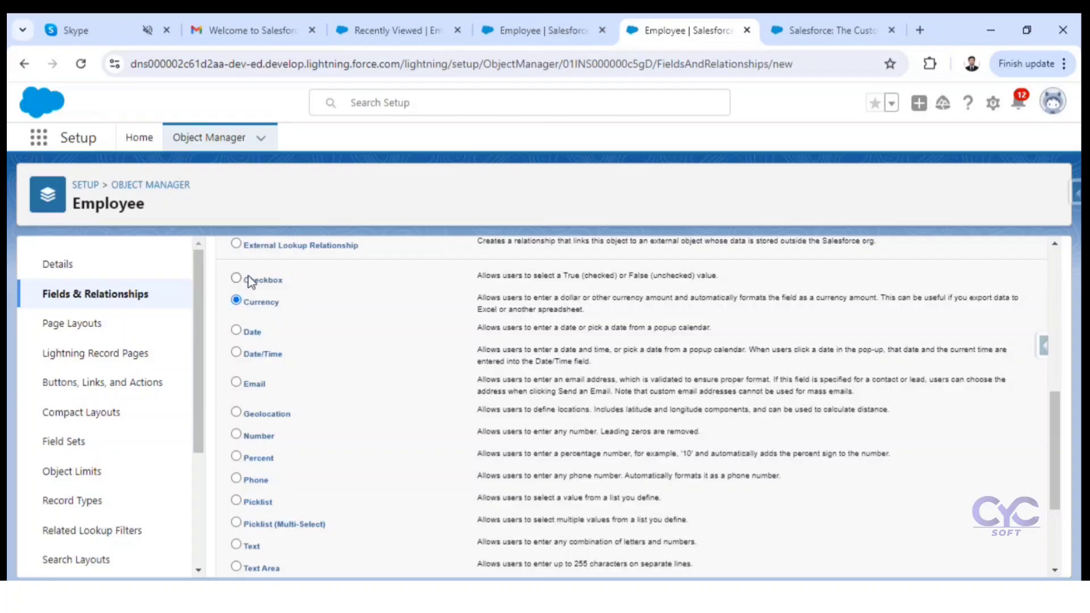
scroll(260, 296, up, 1)
scroll(260, 297, up, 1)
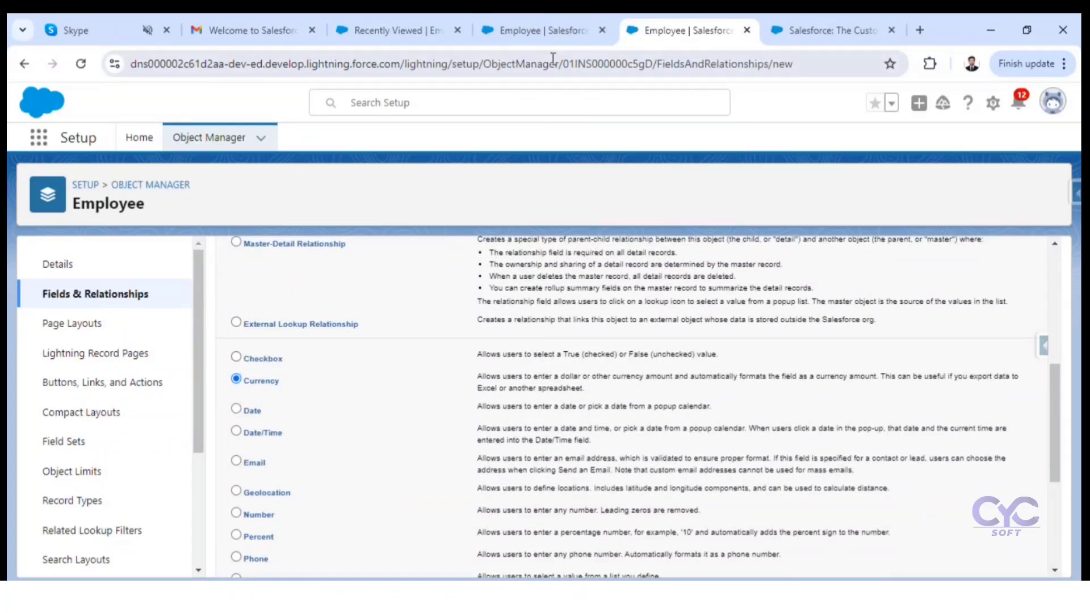
Step: Start a new custom field on the Employee object with the Checkbox data type and proceed to its details
click(543, 30)
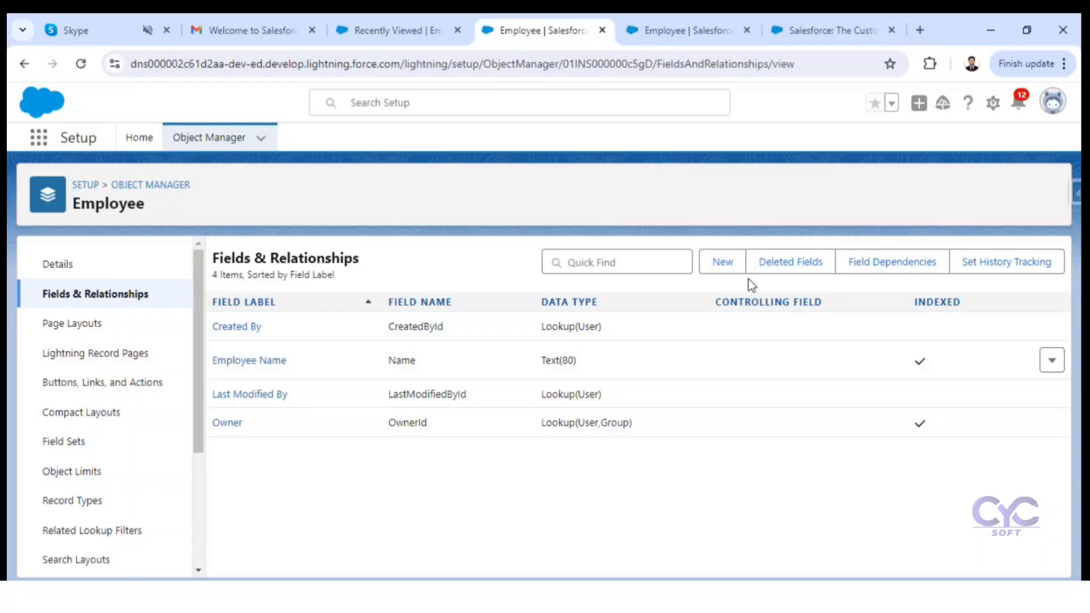
click(723, 262)
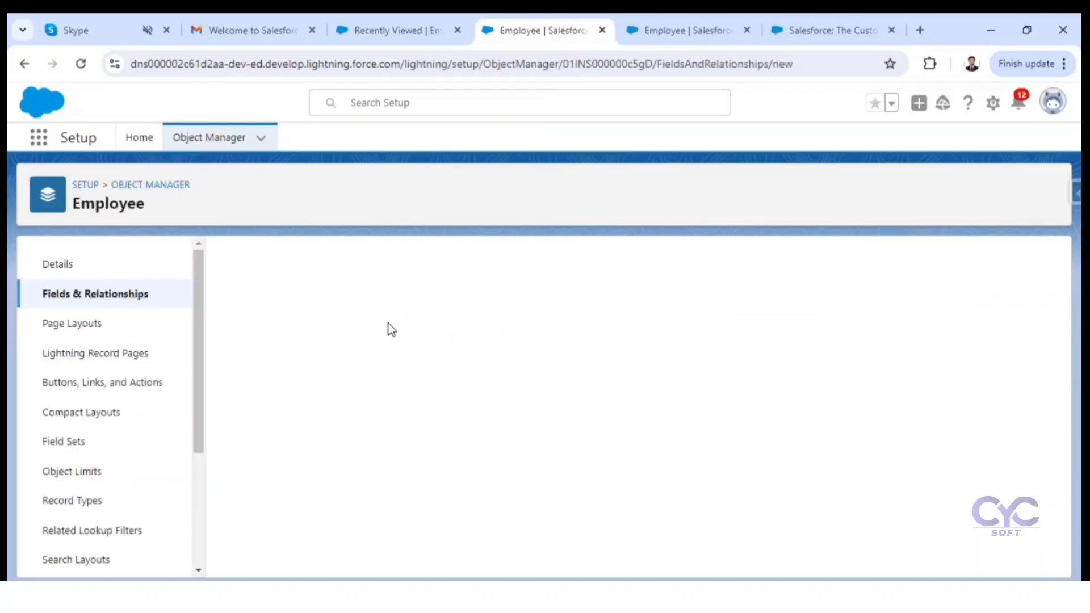
scroll(295, 480, down, 2)
scroll(244, 449, down, 3)
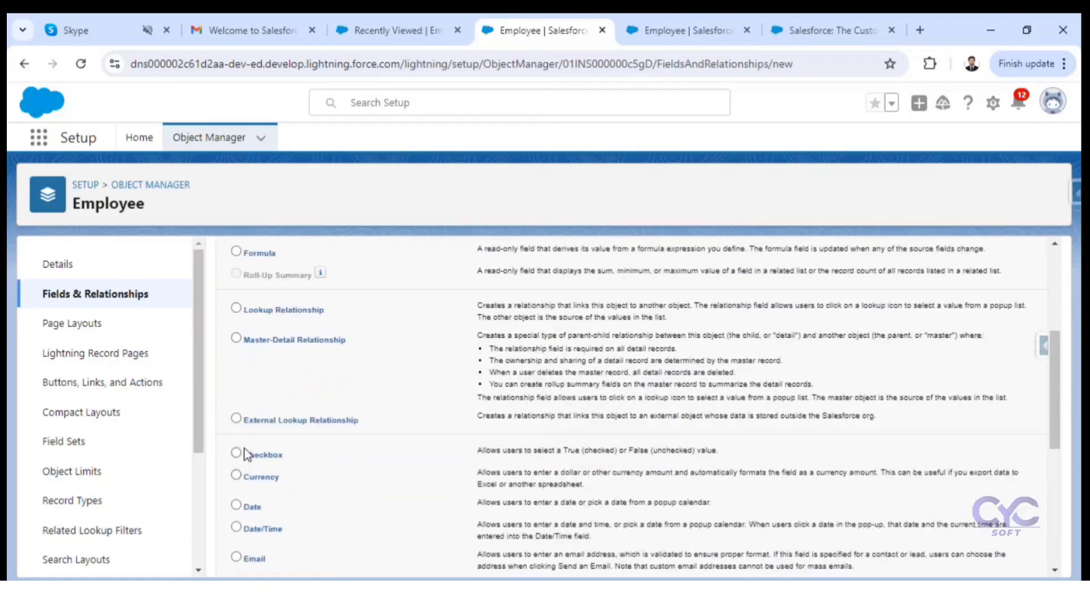
click(236, 454)
scroll(890, 414, up, 3)
scroll(889, 414, up, 3)
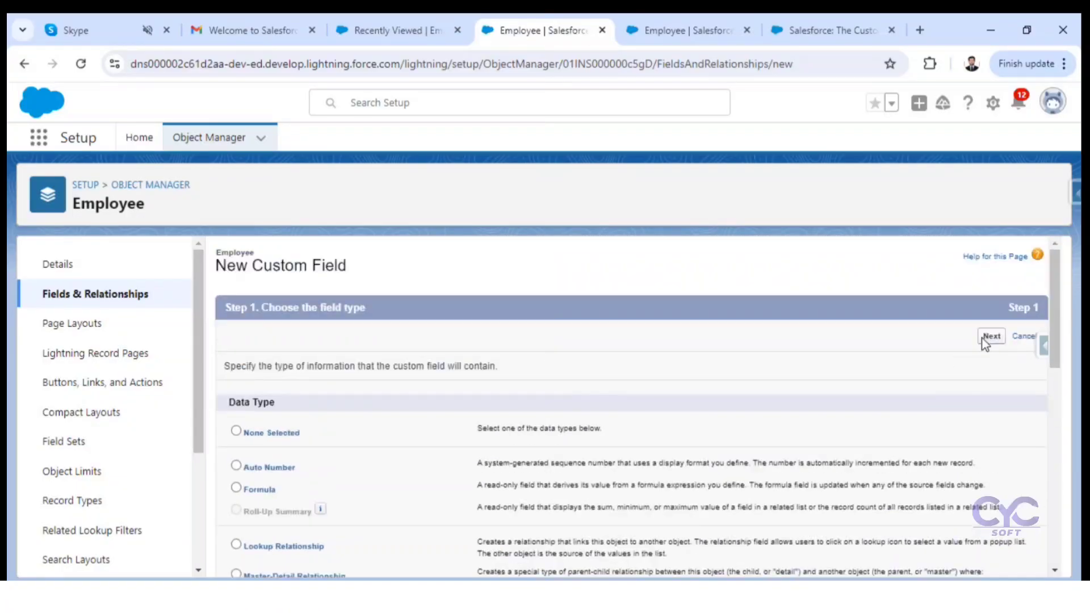
click(990, 336)
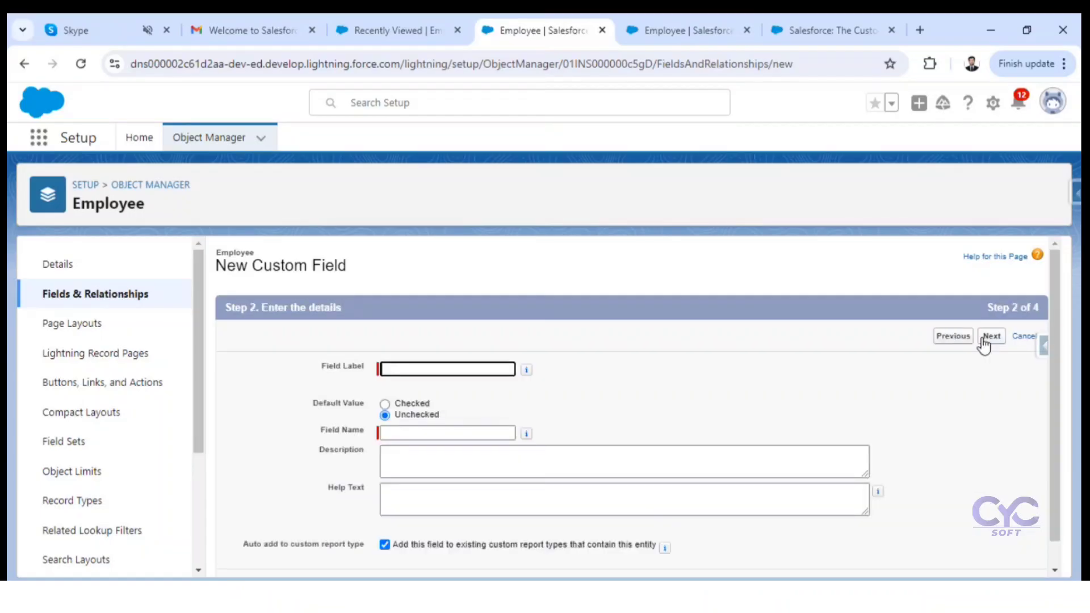
Step: Label the checkbox field Martial Status with the generated field name, keep its default value Unchecked, and proceed to field-level security
click(460, 370)
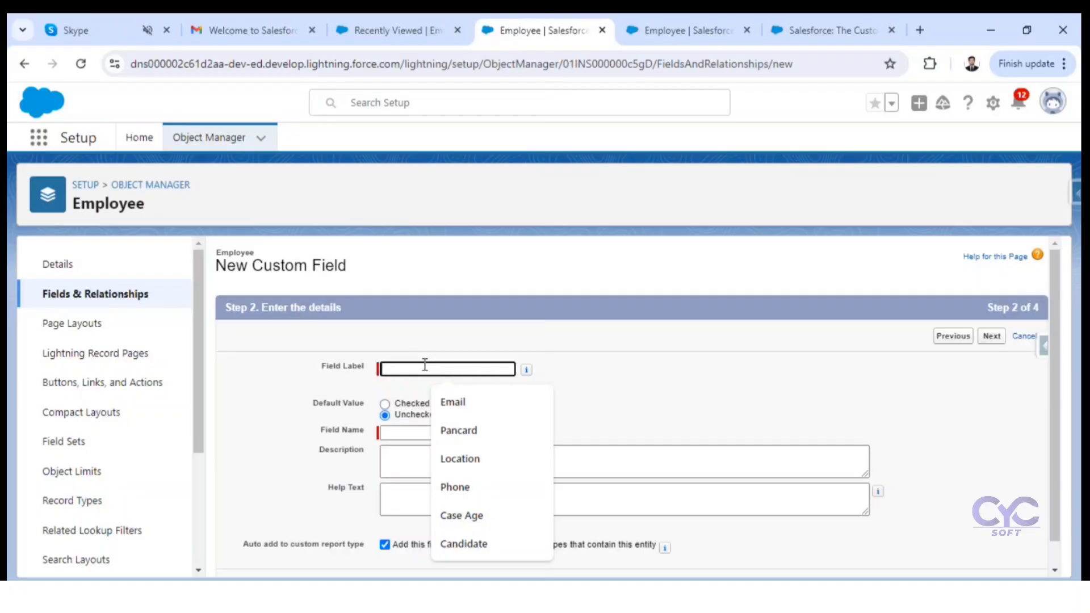
text(Martial)
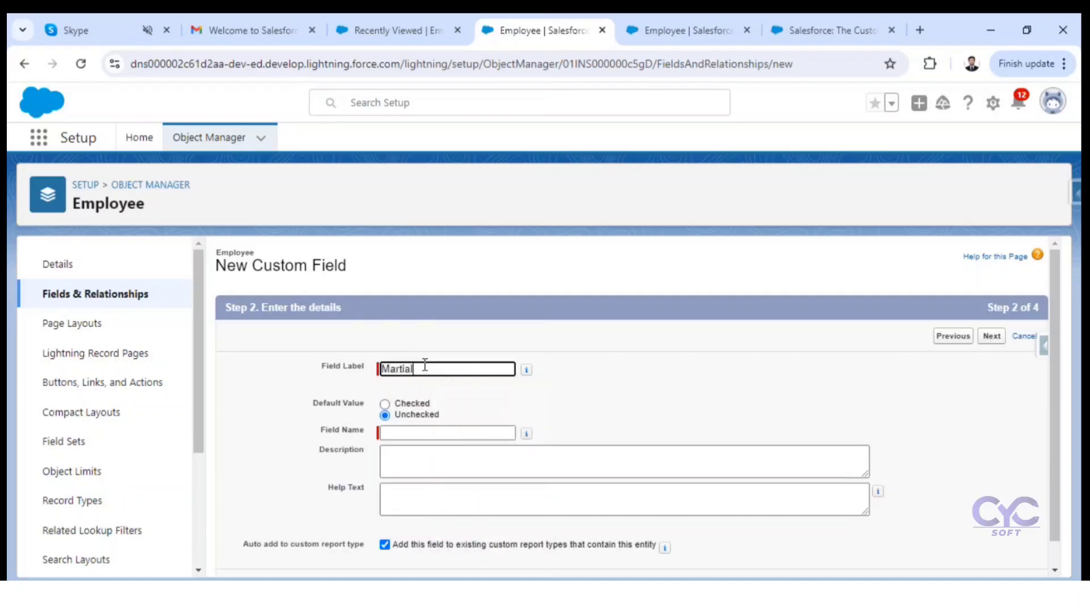
text( Status)
click(612, 393)
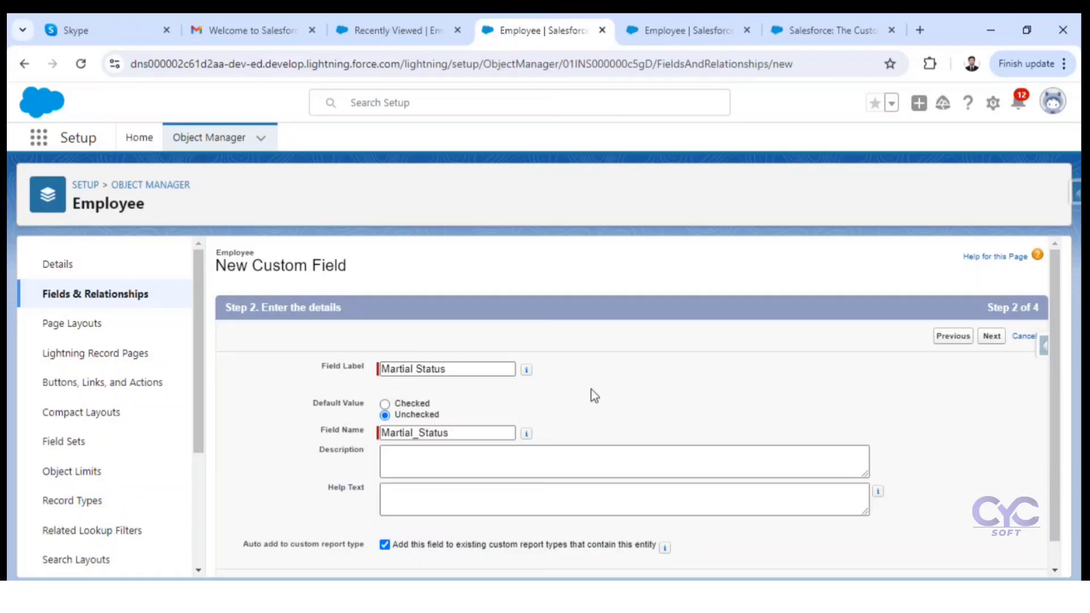
scroll(591, 390, down, 1)
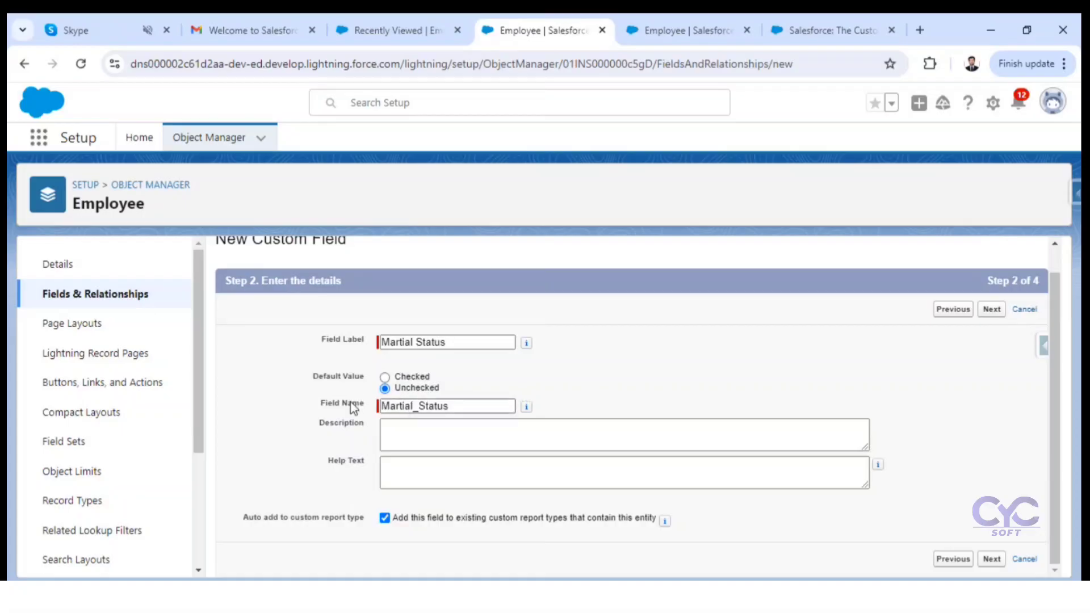
drag(499, 406, 405, 406)
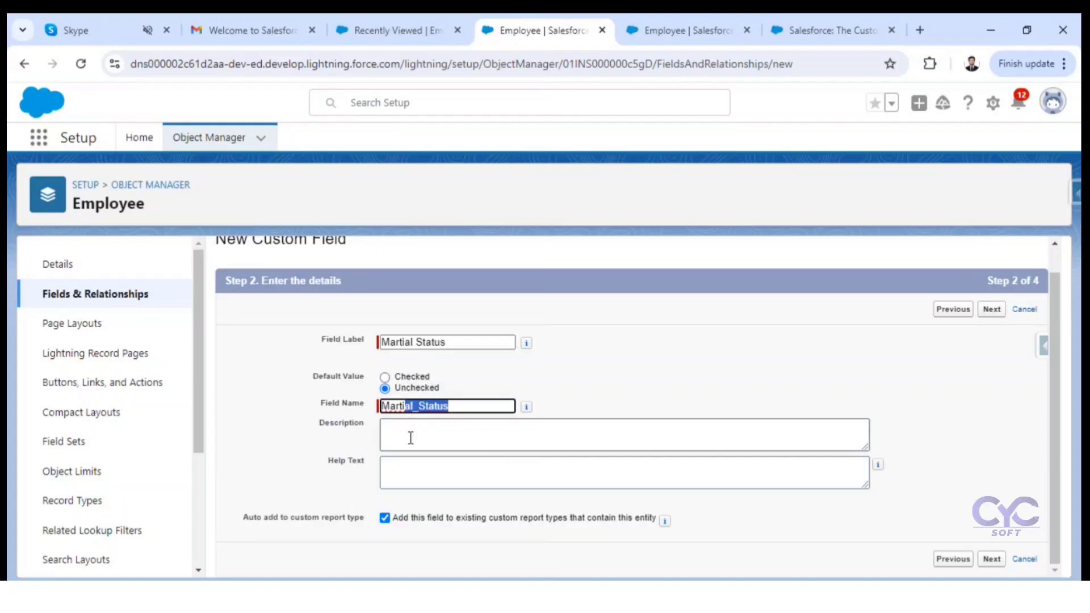
click(410, 438)
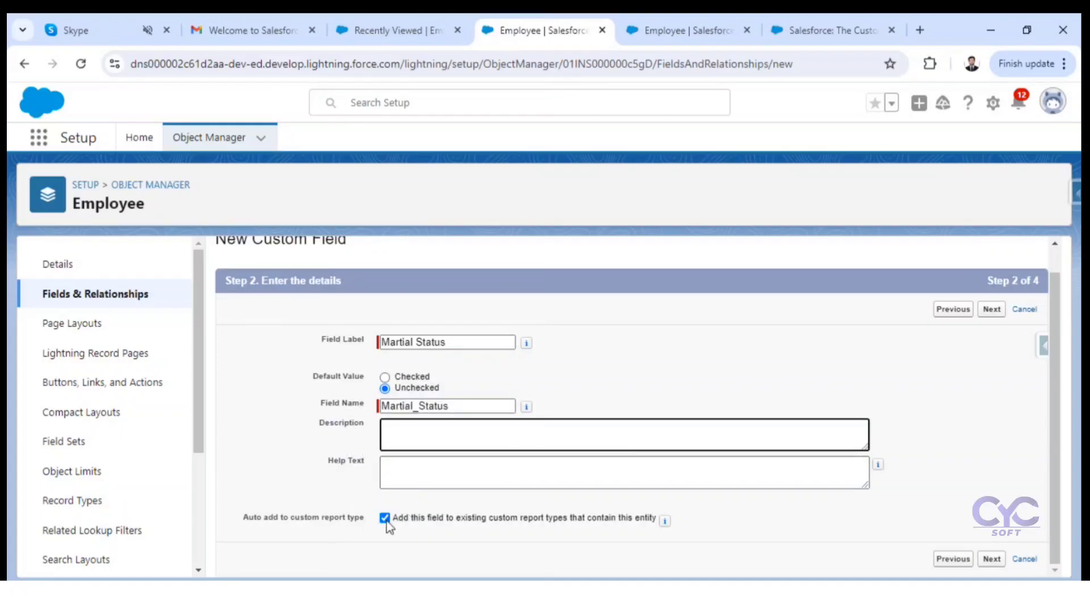
click(992, 559)
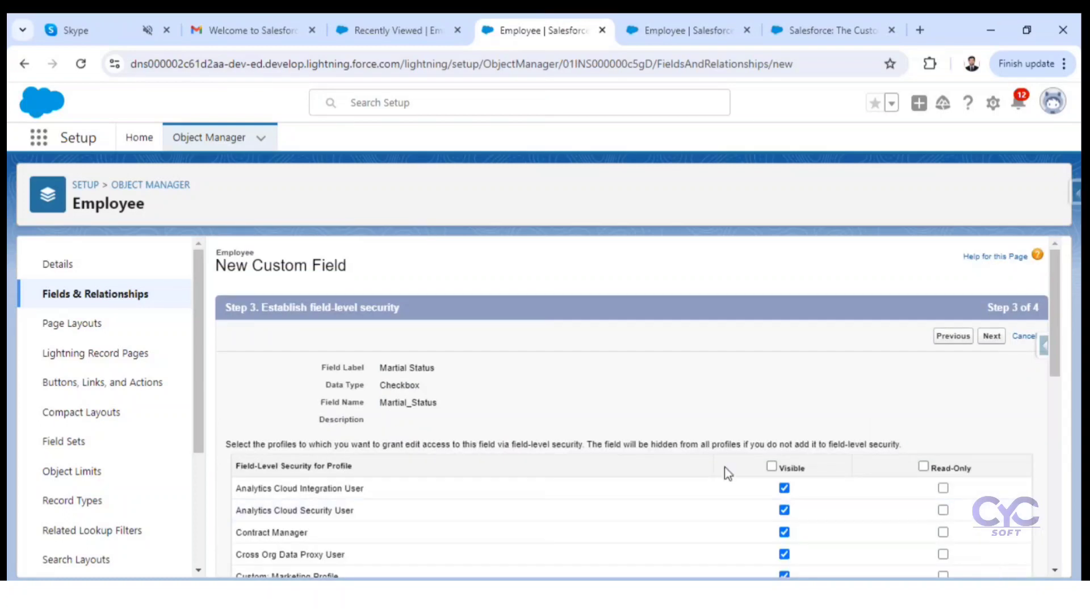
Step: Make the Martial Status field visible only to the System Administrator profile and proceed to the page layouts
click(772, 467)
click(772, 467)
scroll(781, 477, down, 10)
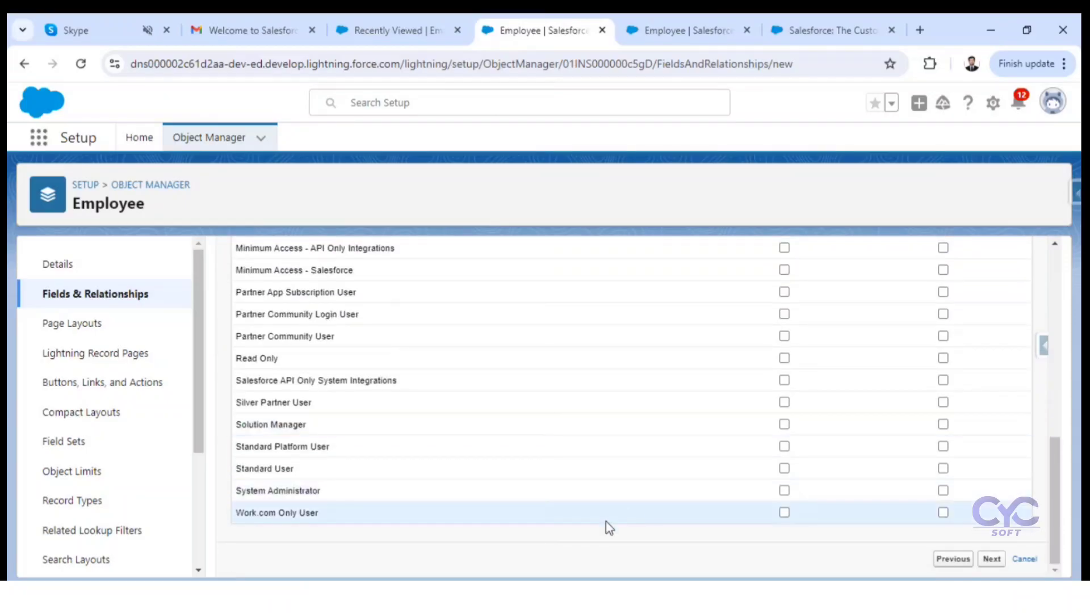
click(784, 491)
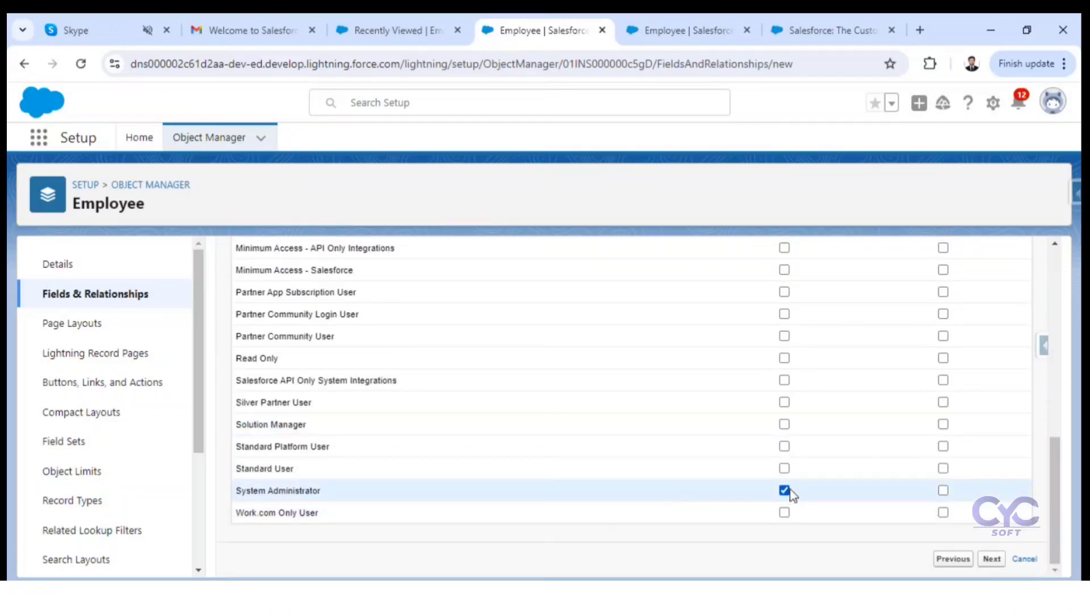
click(991, 559)
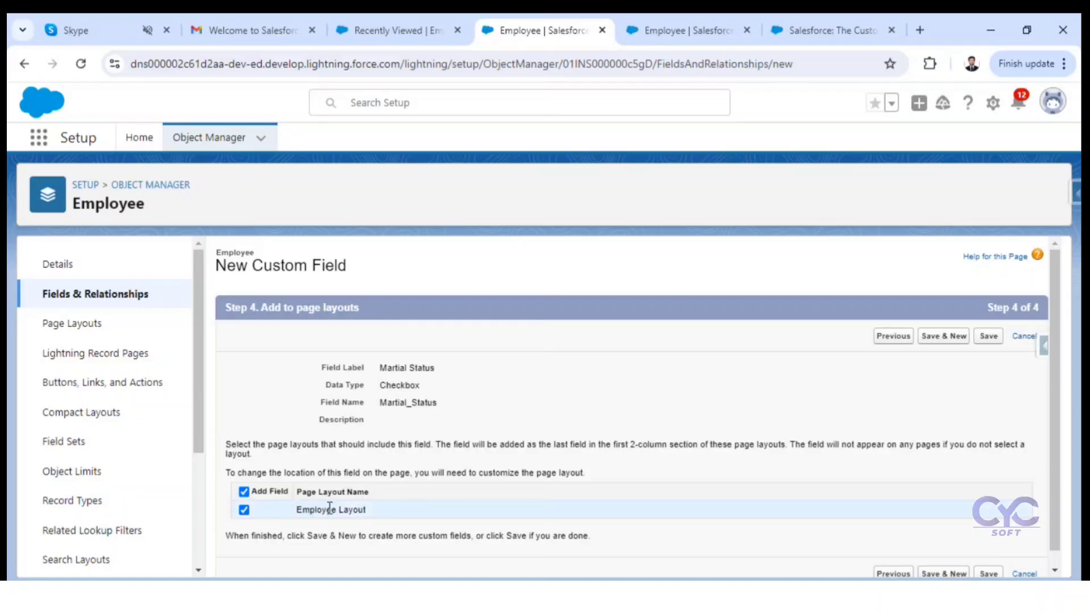
Step: Keep the Martial Status field on the Employee Layout and save it
drag(329, 507, 368, 507)
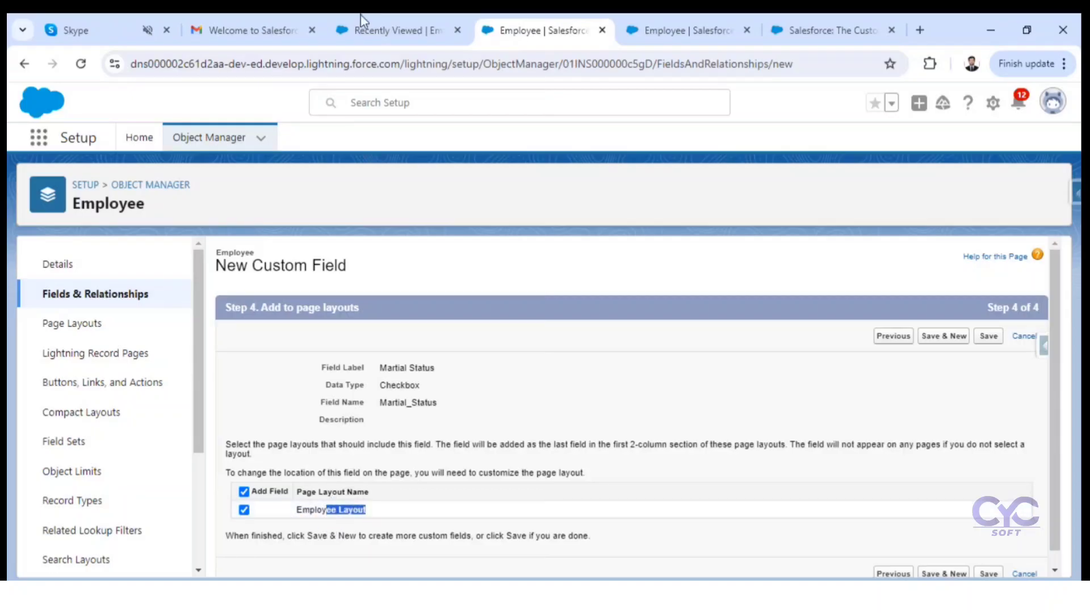
click(411, 26)
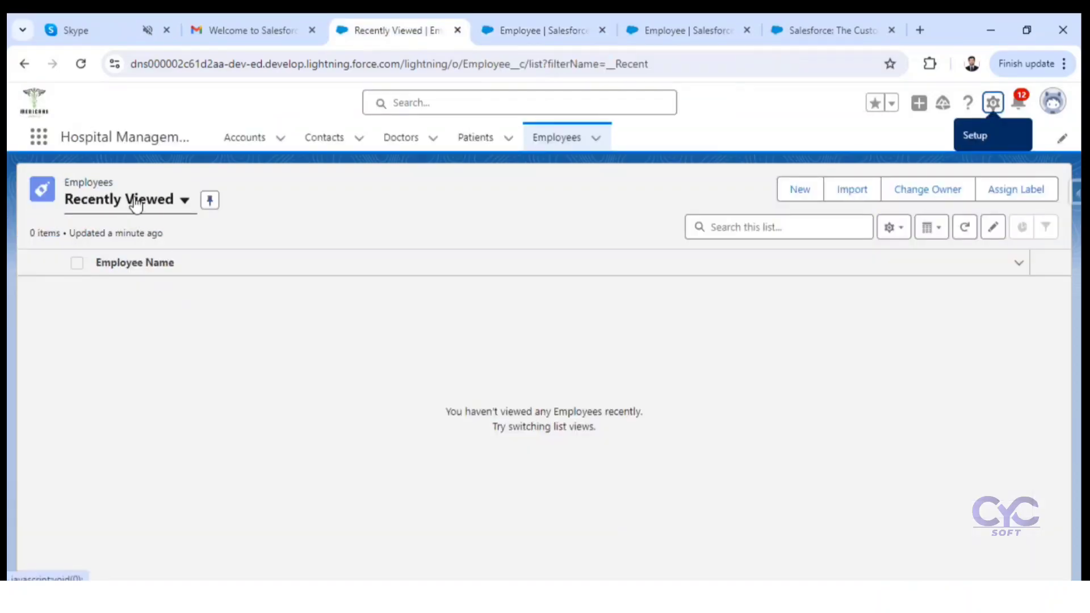
click(564, 20)
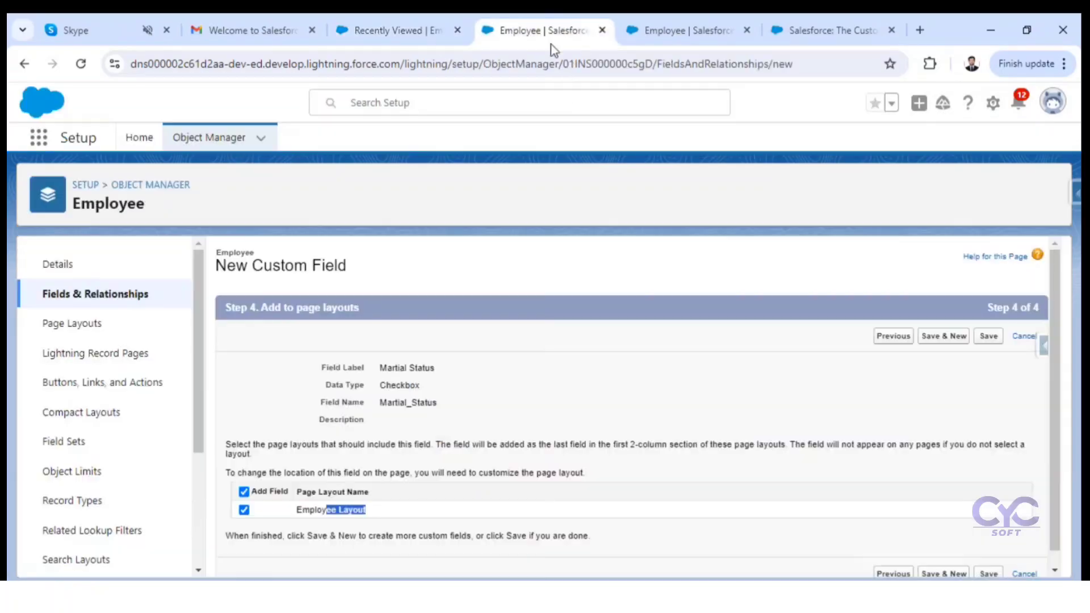
click(988, 337)
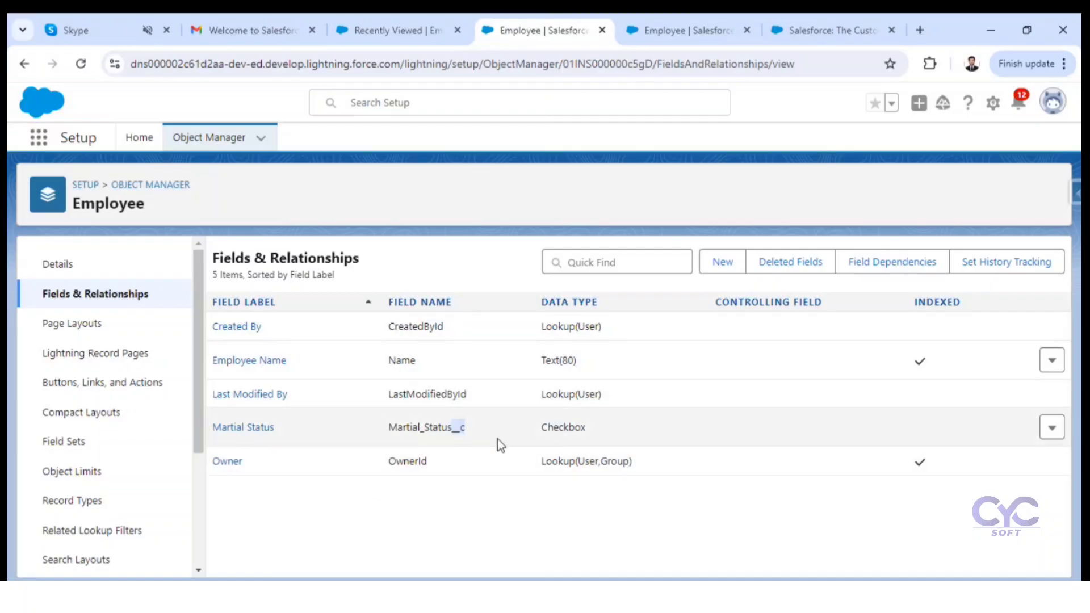
Step: Try out the Martial Status checkbox on a new employee record in Hospital Management with an employee name filled in, and cancel the record
click(481, 432)
click(408, 26)
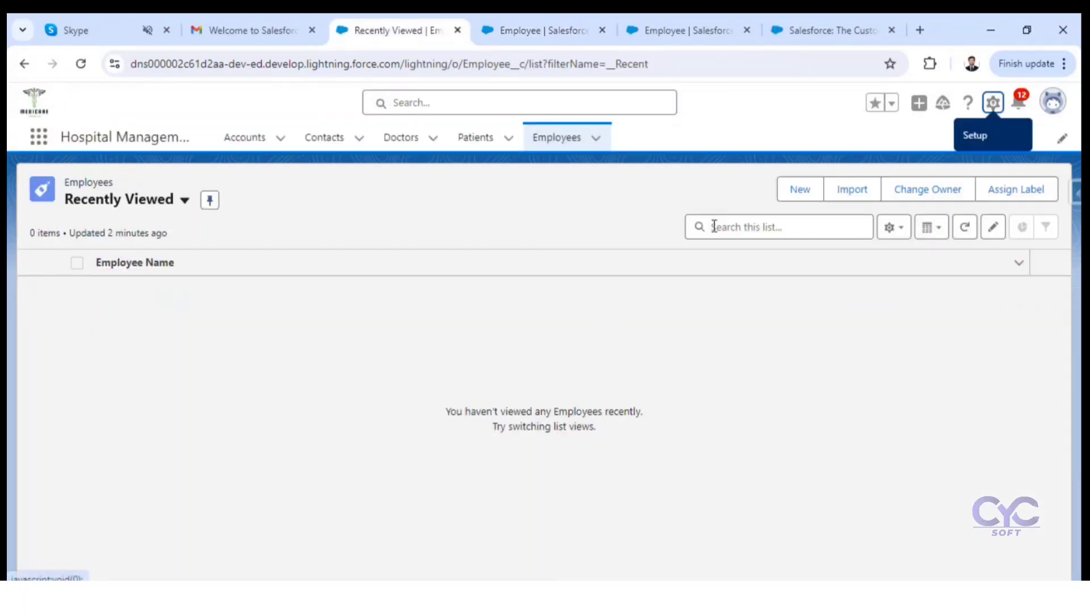
click(799, 192)
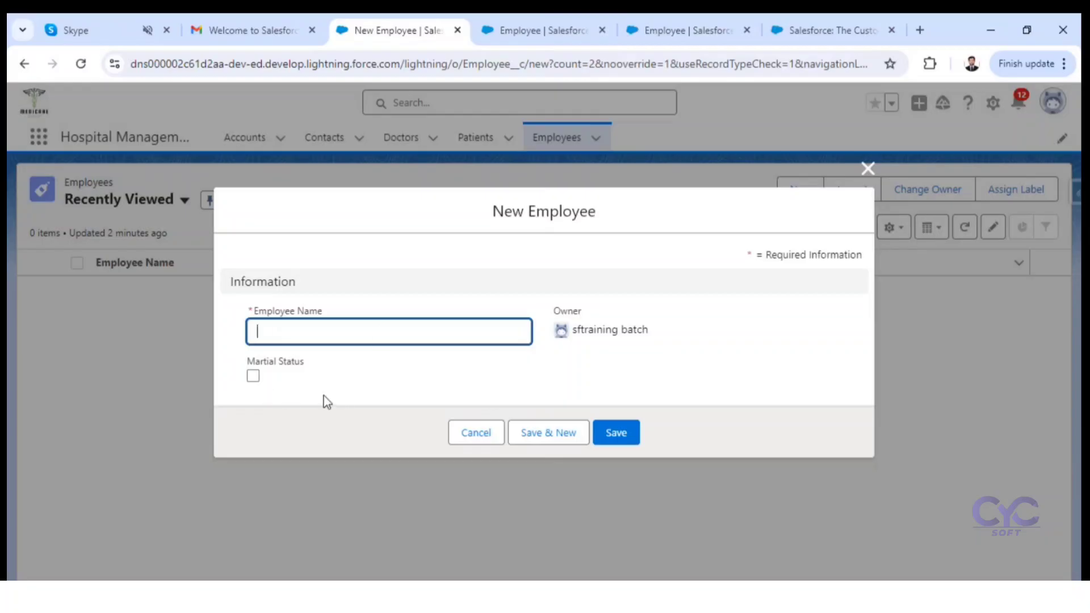
click(253, 377)
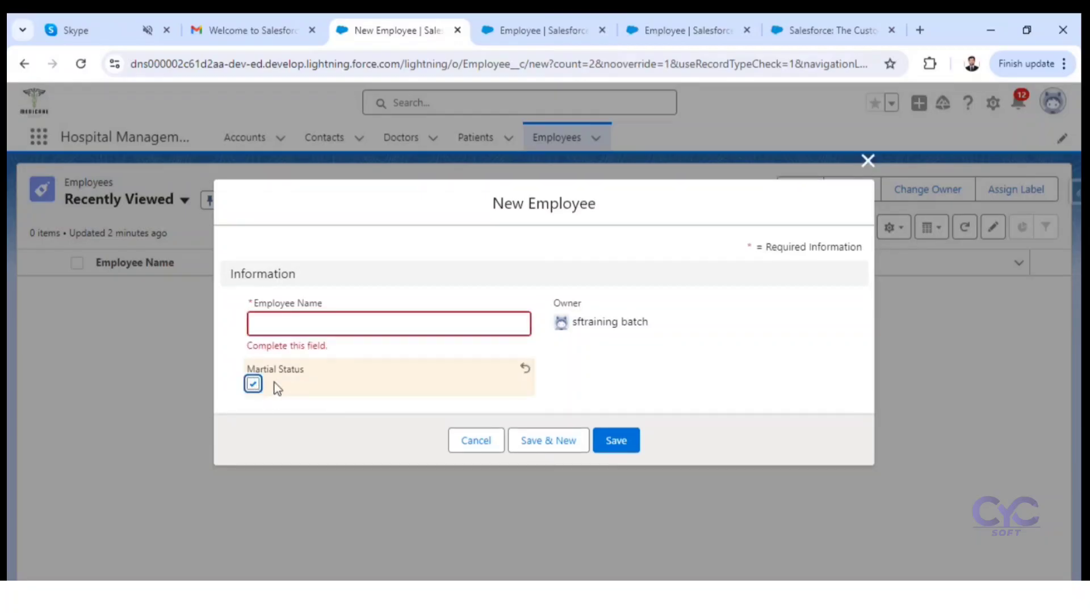
click(322, 328)
click(353, 367)
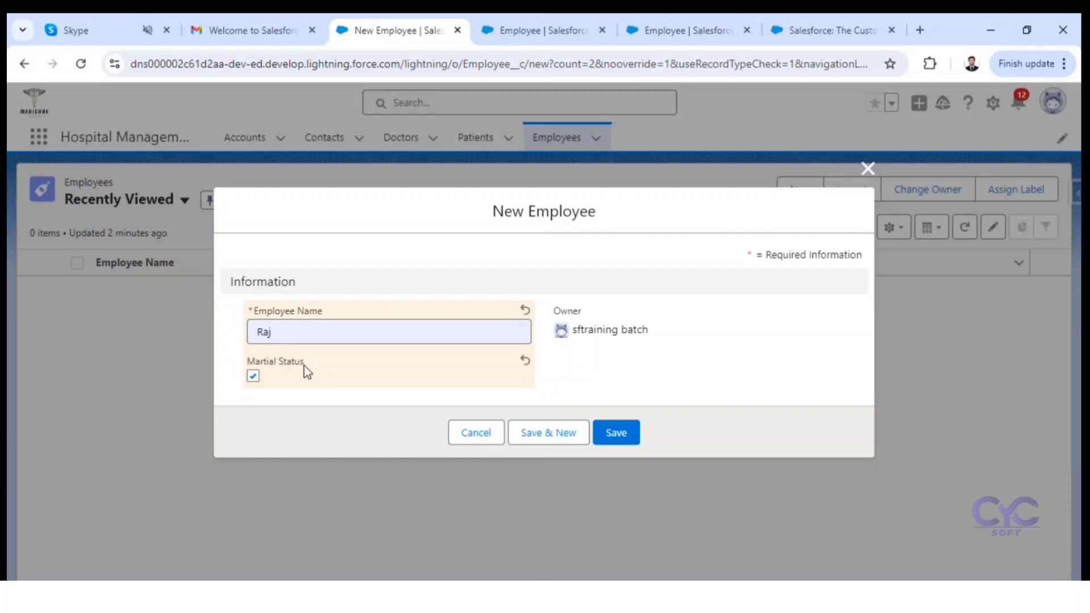
click(252, 370)
click(253, 377)
click(472, 439)
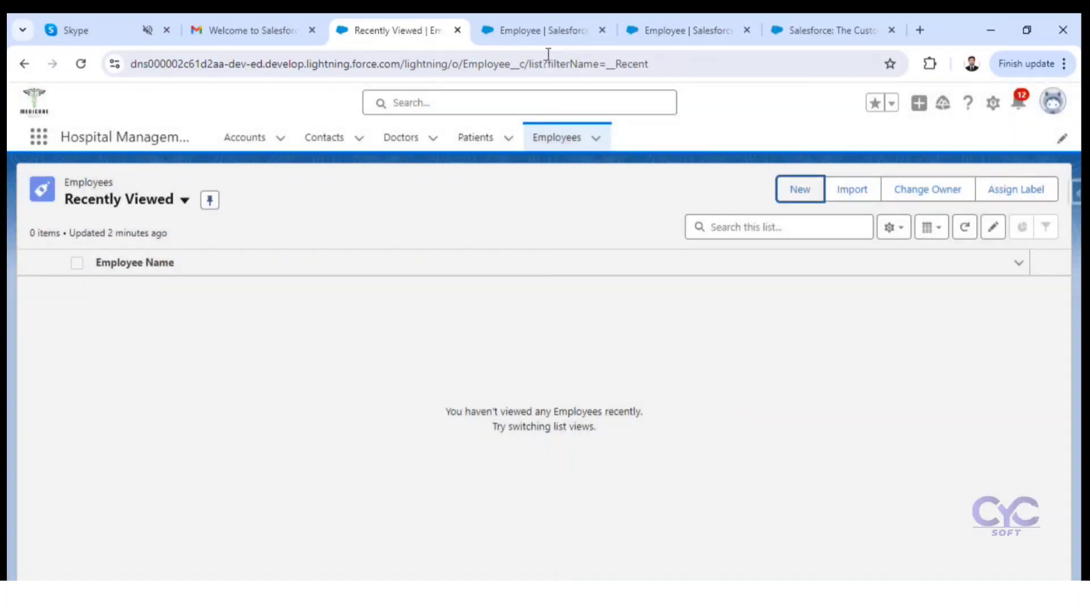
Step: Start another custom field on the Employee object with the Currency data type and proceed to its details
click(546, 35)
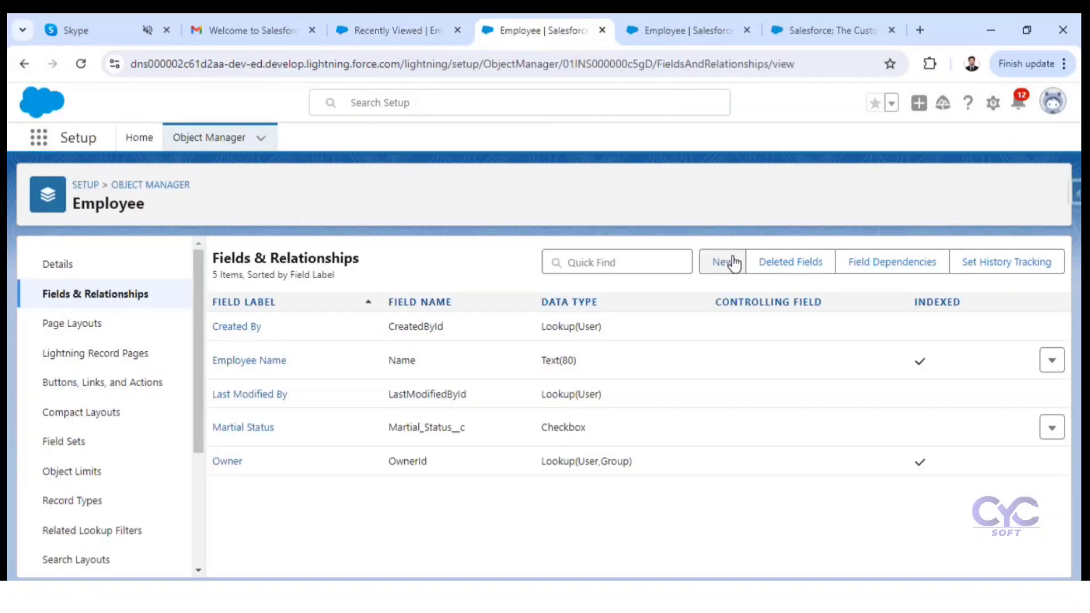
click(730, 262)
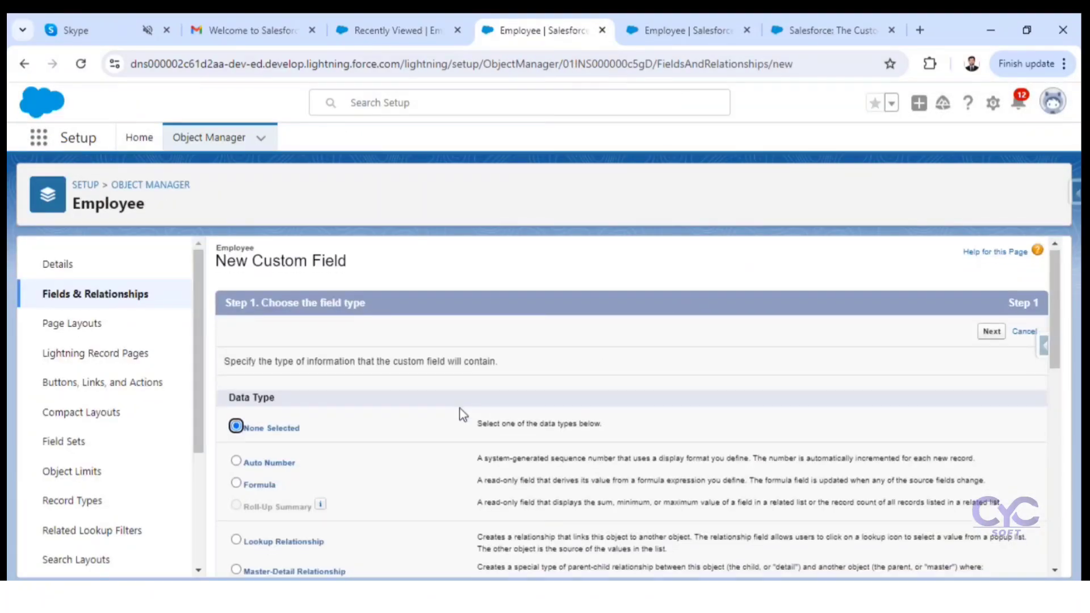
scroll(318, 448, down, 5)
click(236, 397)
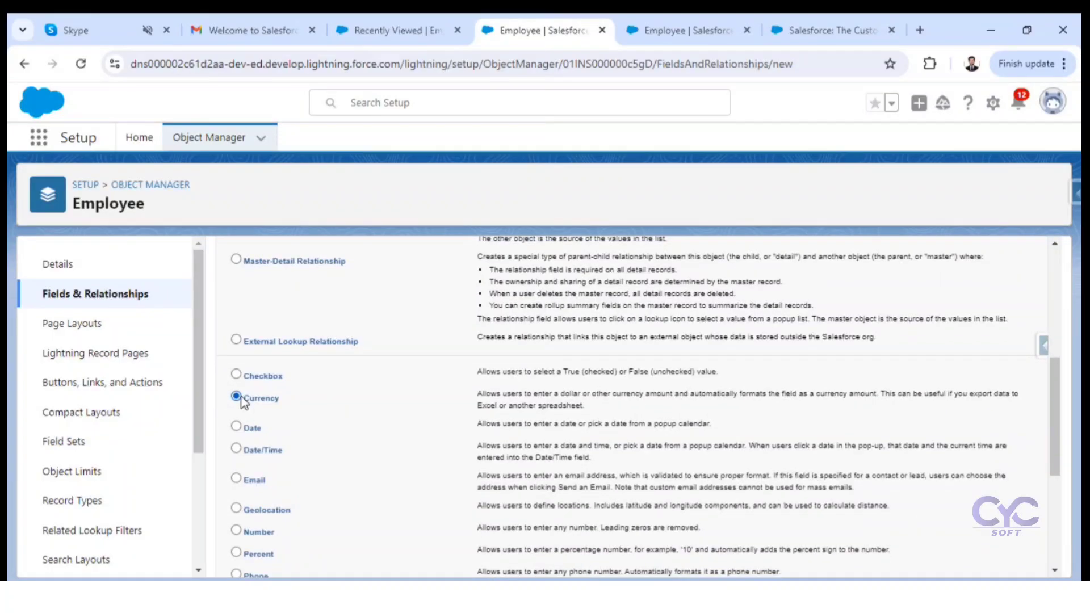
scroll(905, 386, up, 5)
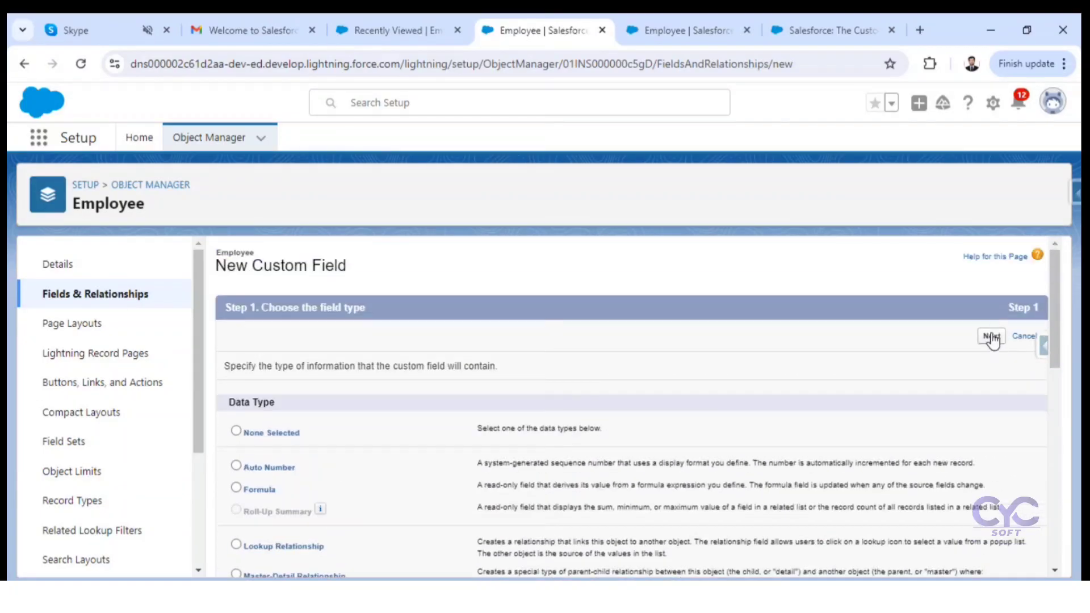
click(992, 337)
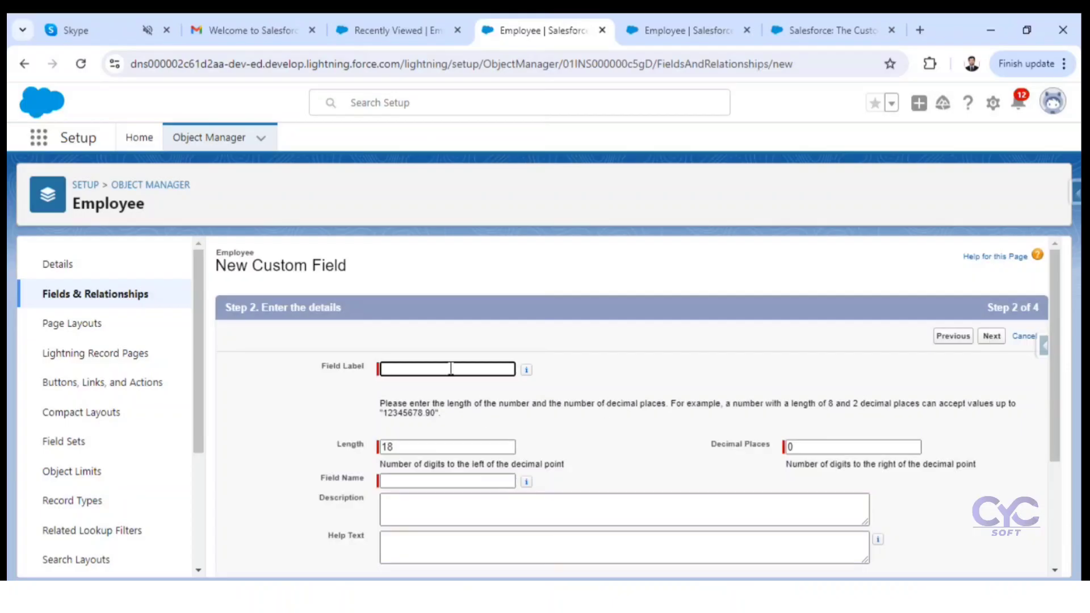
Step: Label the currency field Emp Salary and let its field name fill in as Emp_Salary
click(451, 369)
text(E)
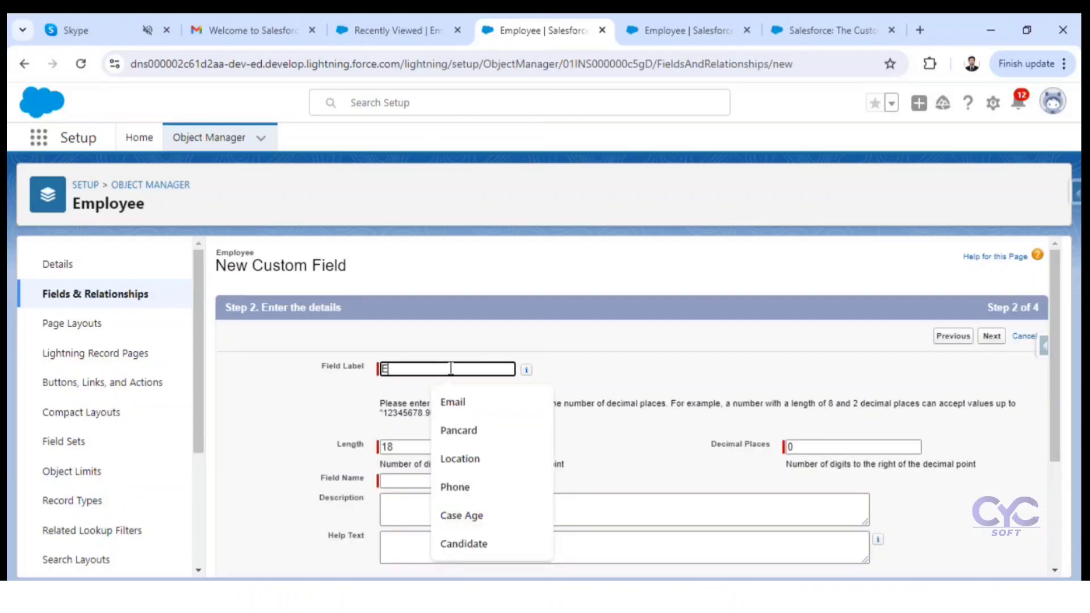
text(mp Salary)
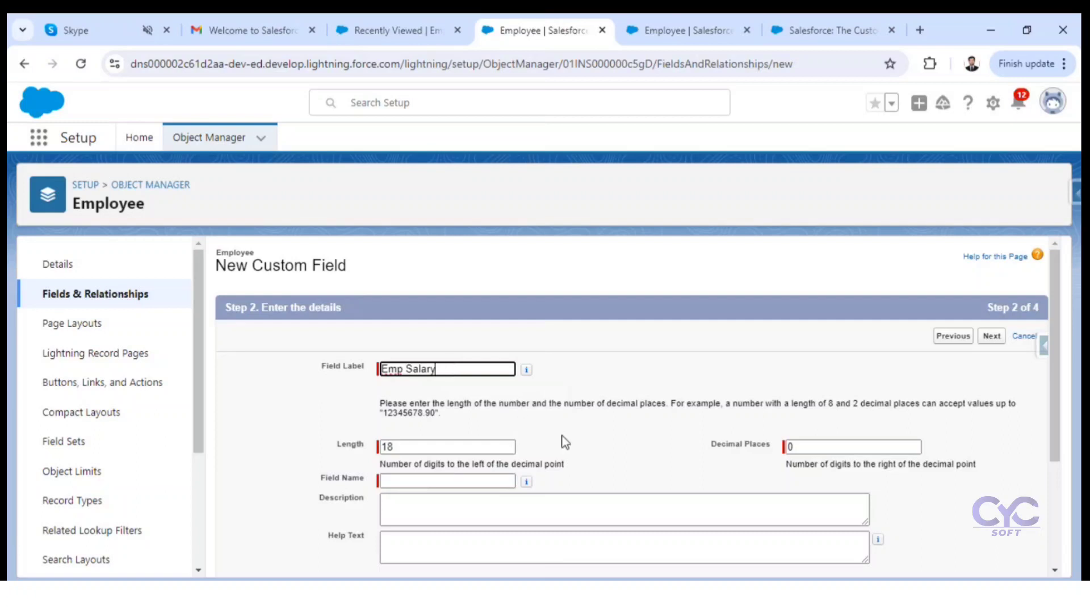
click(622, 452)
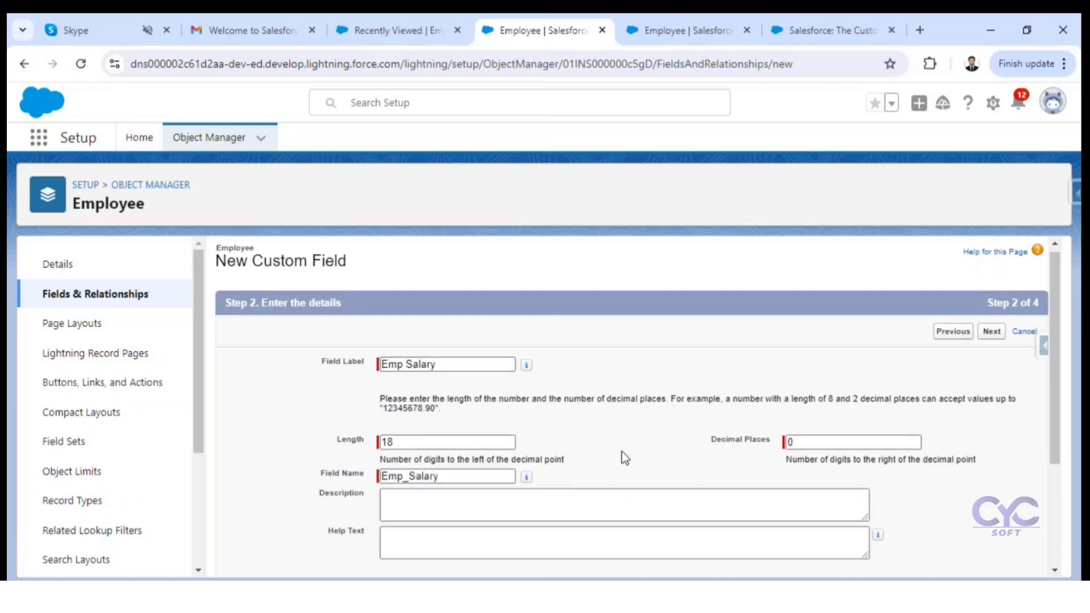
Step: Set the Emp Salary field's decimal places to 2 and try to proceed to field-level security
scroll(625, 455, down, 3)
double_click(789, 290)
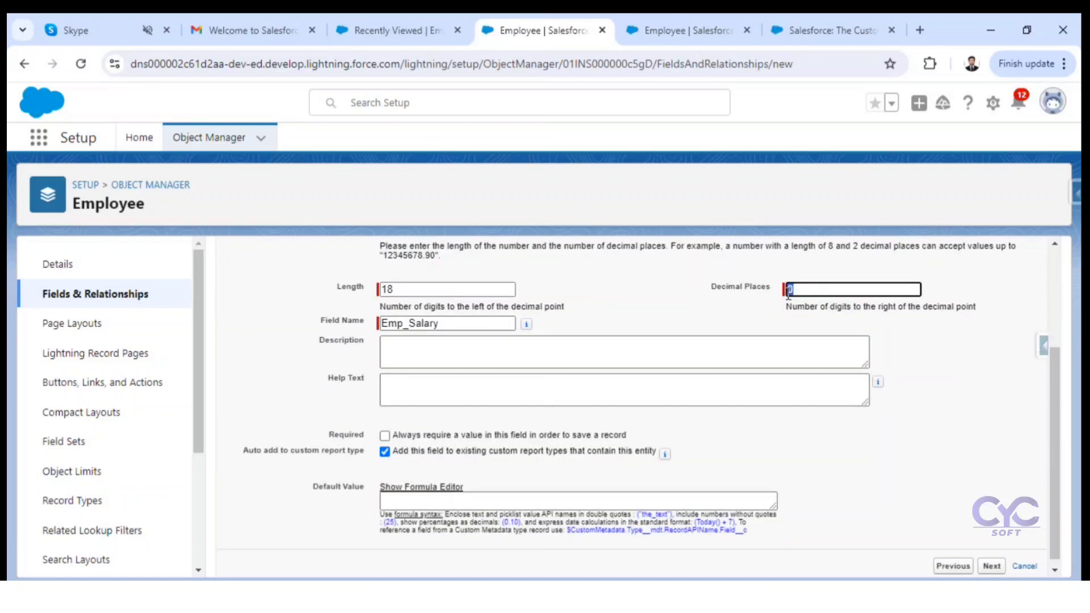
text(2)
click(630, 286)
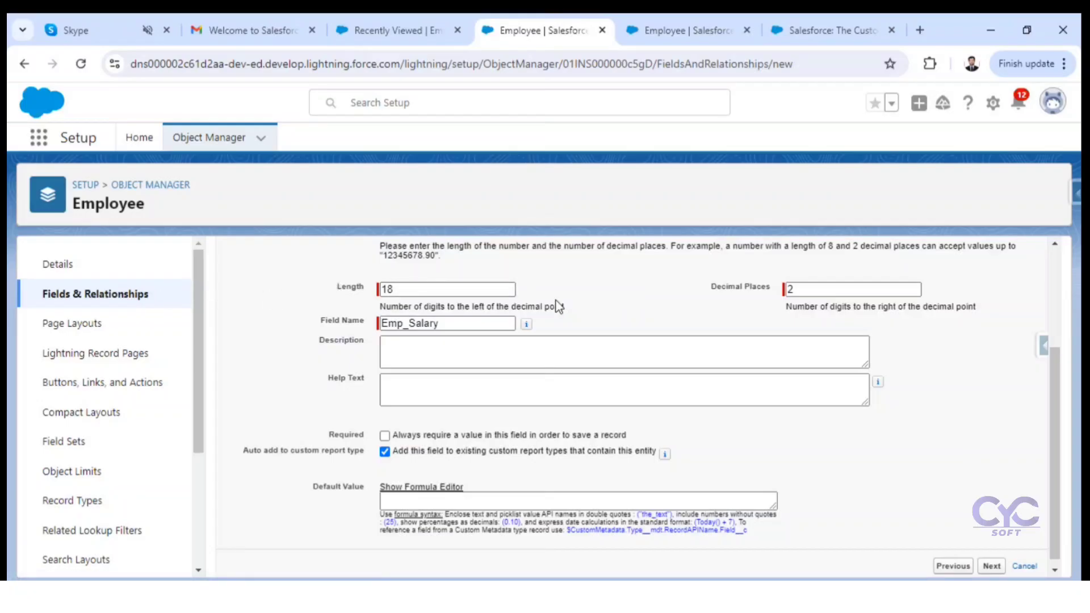
scroll(555, 309, down, 1)
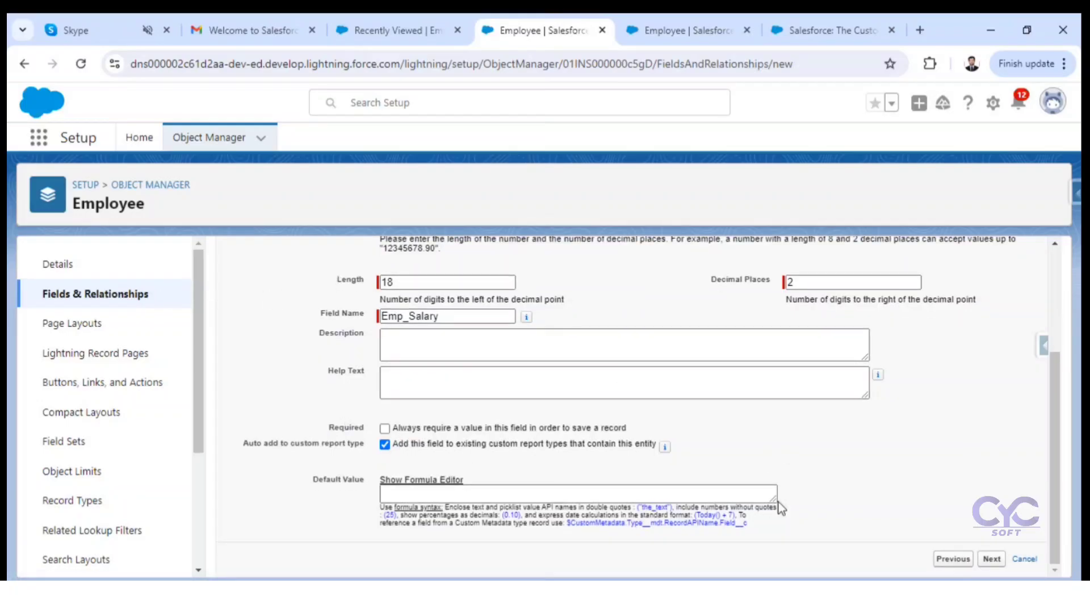
drag(344, 432, 372, 438)
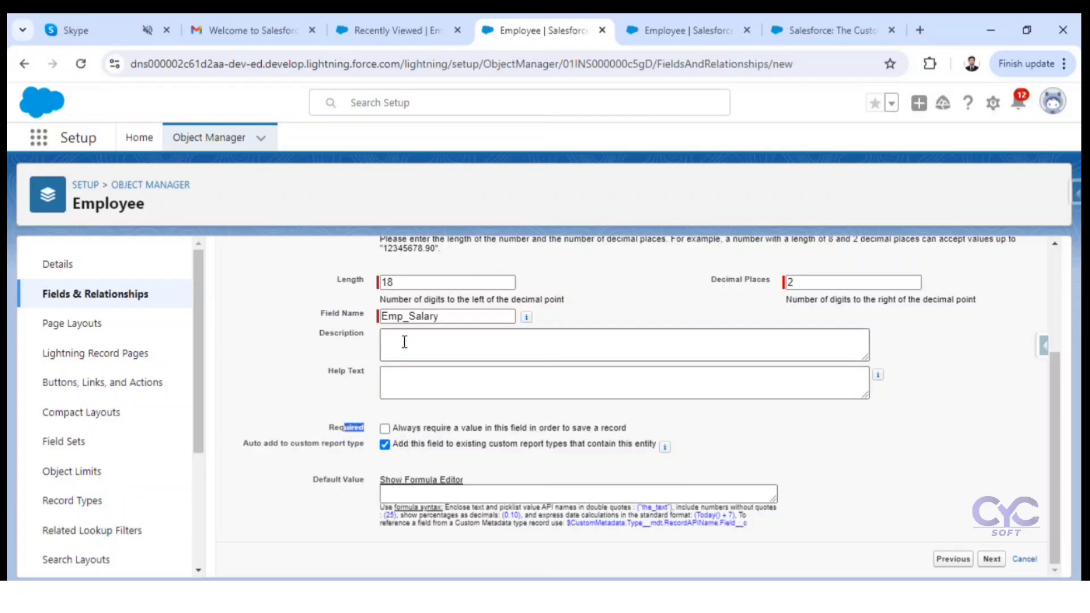
click(374, 318)
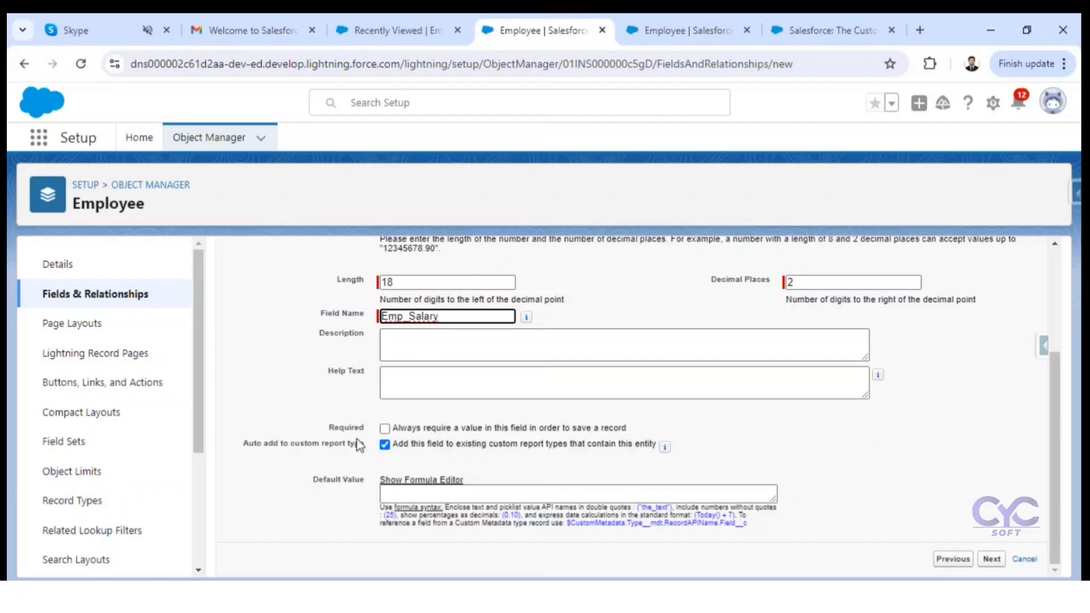
click(385, 445)
click(992, 559)
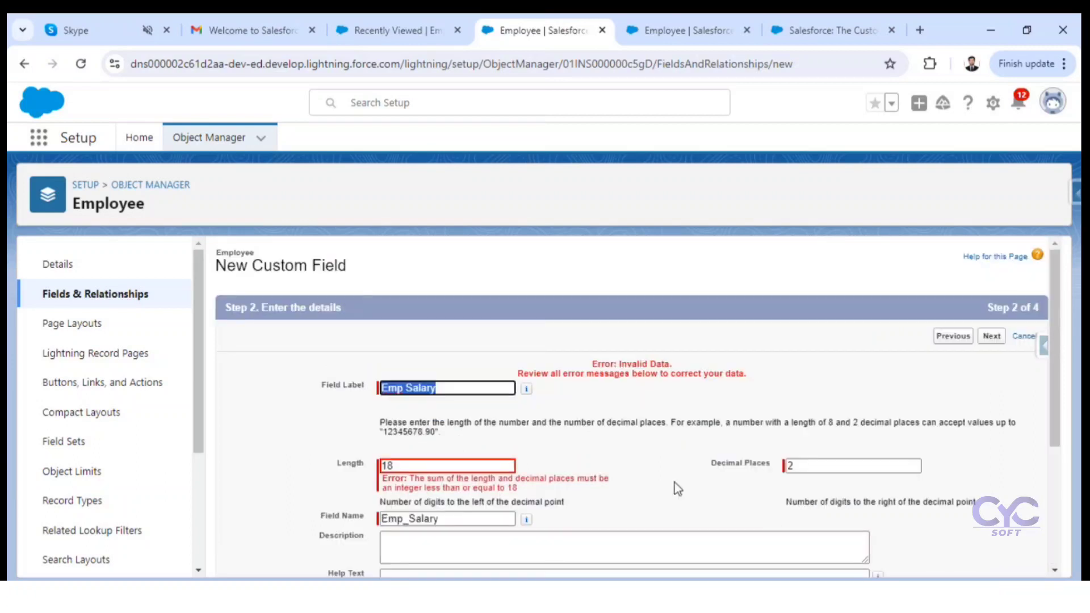
Step: Set the Emp Salary field's length to 14 and proceed to field-level security
scroll(644, 459, down, 3)
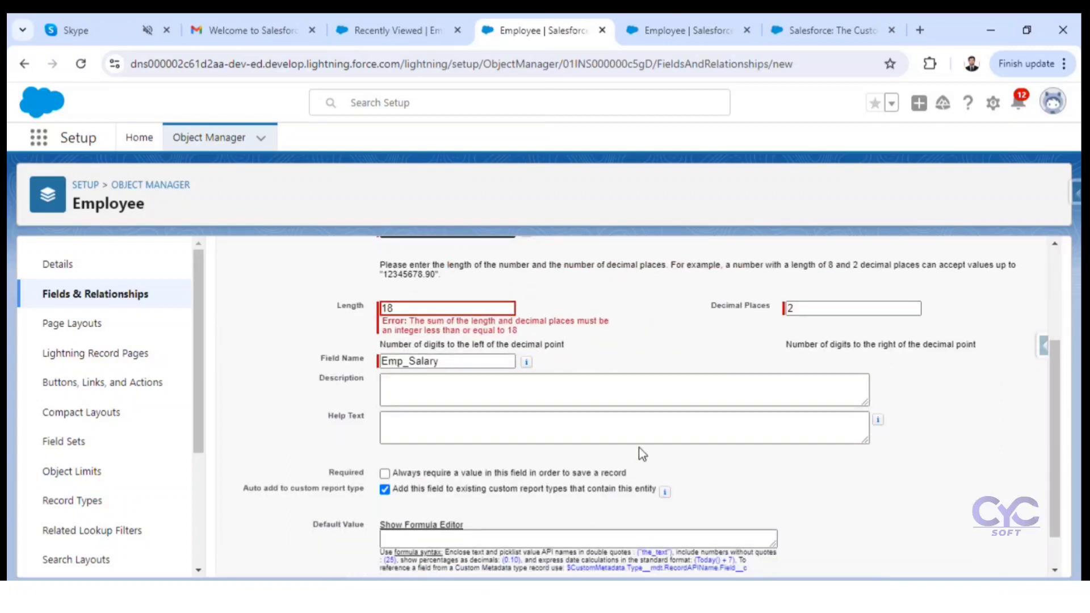
click(389, 309)
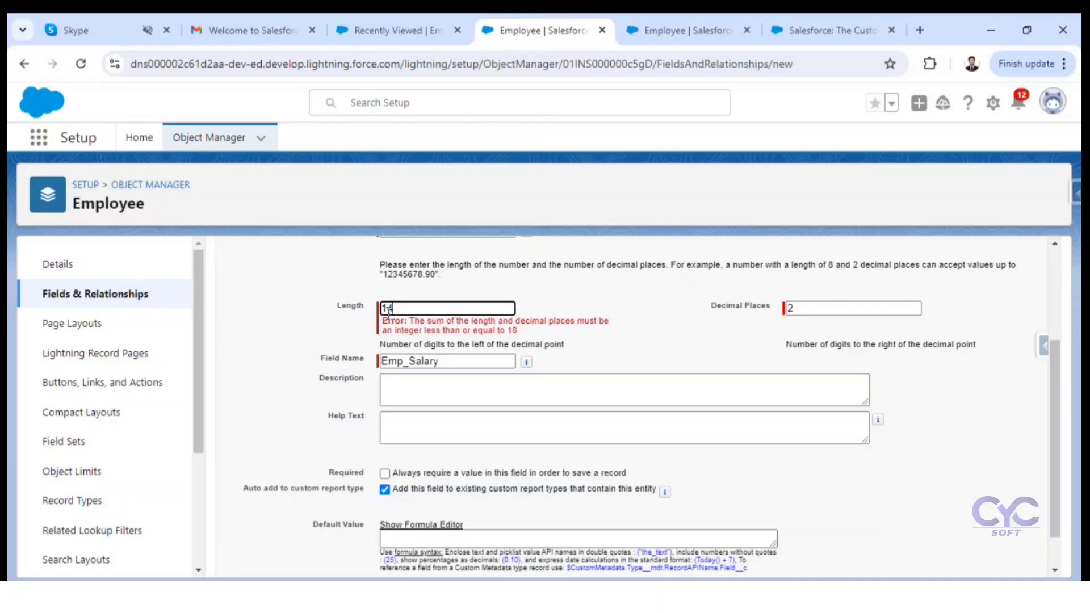
click(945, 460)
scroll(945, 461, down, 1)
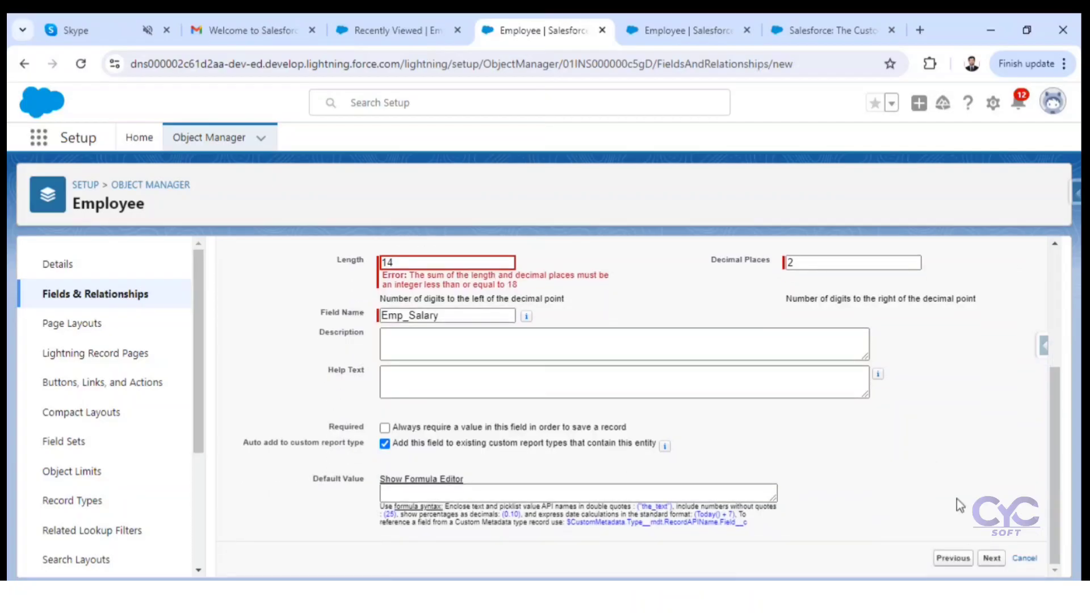
click(999, 558)
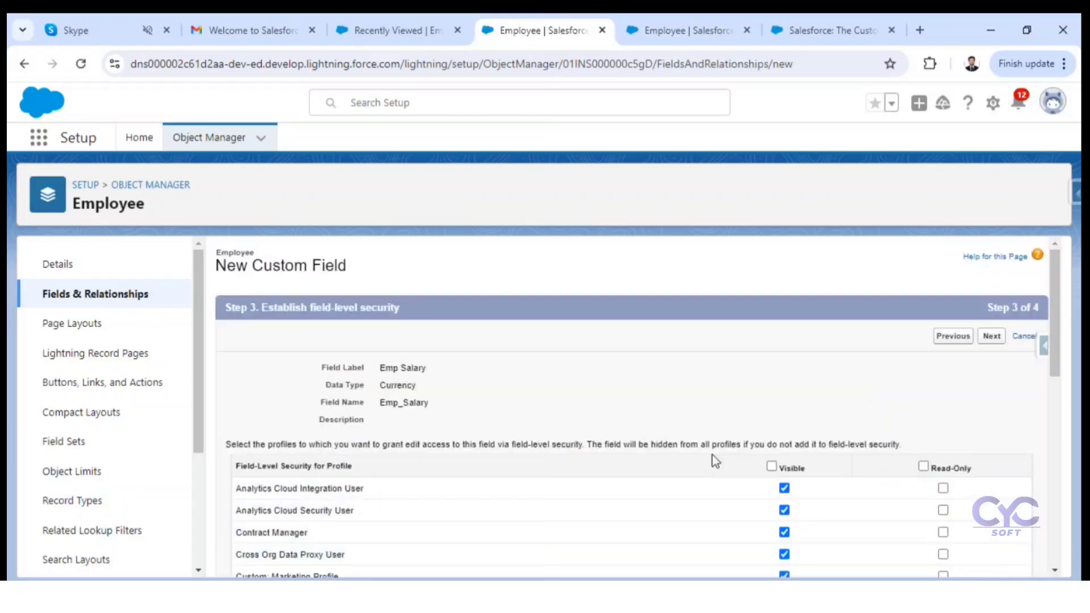
Step: Make Emp Salary visible only to the System Administrator profile and save the field with the Employee Layout included
click(772, 467)
click(772, 467)
scroll(816, 474, down, 10)
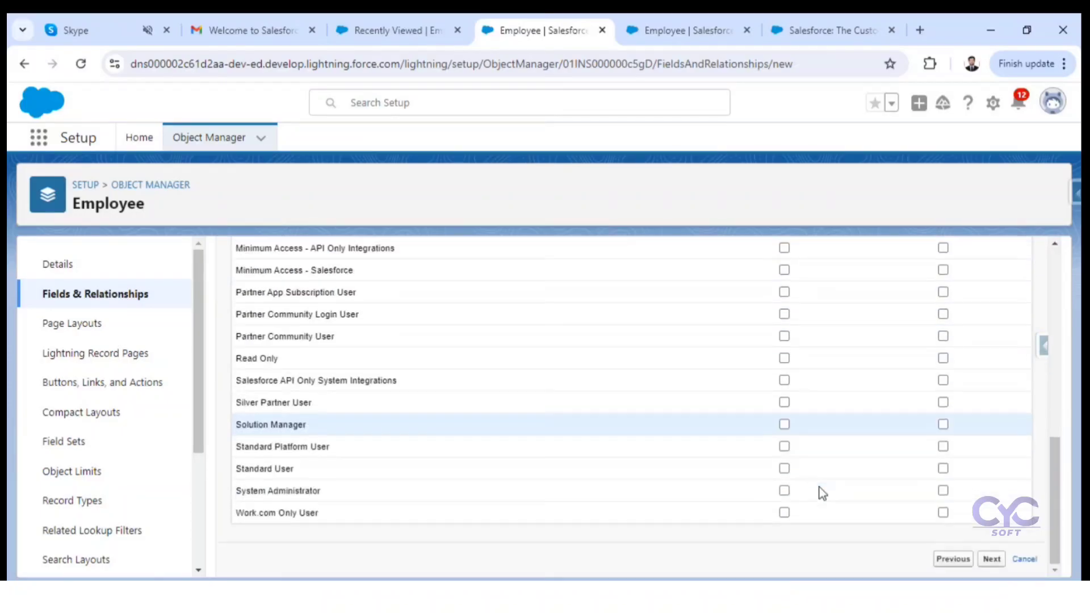
click(784, 490)
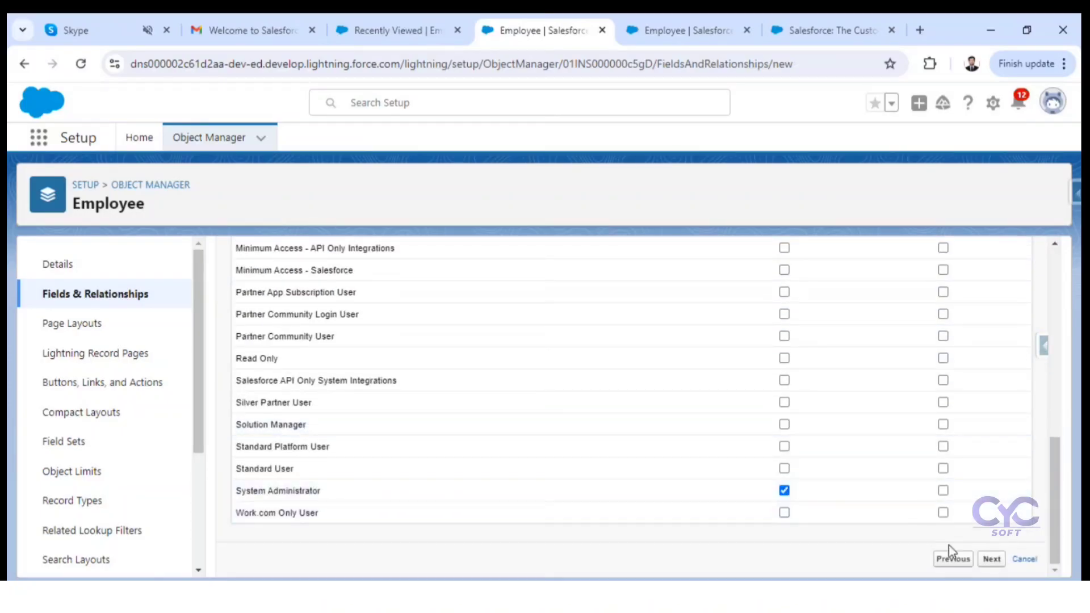
click(992, 560)
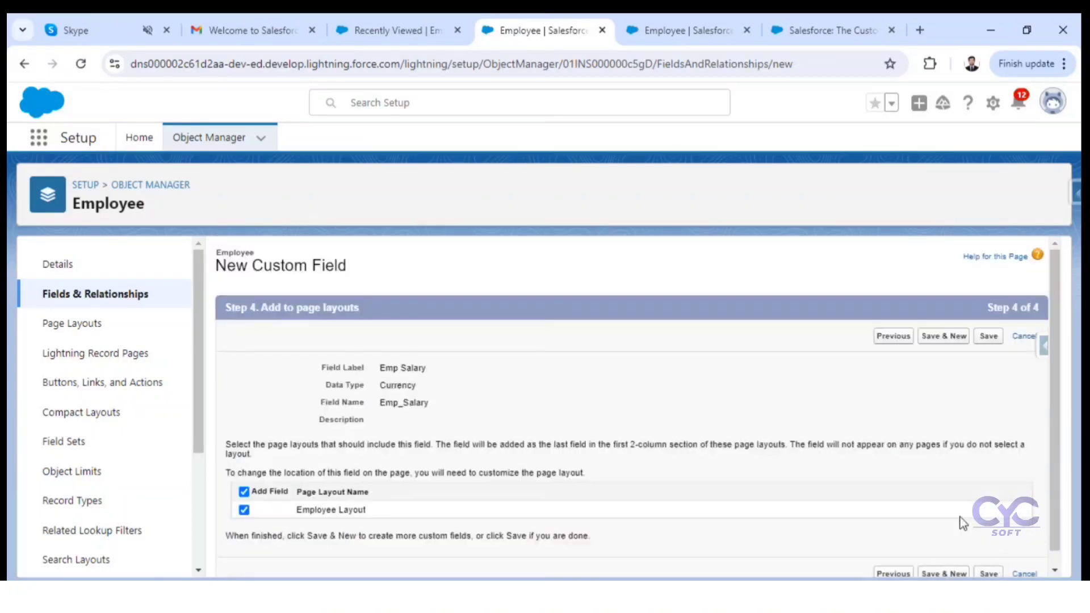
click(988, 337)
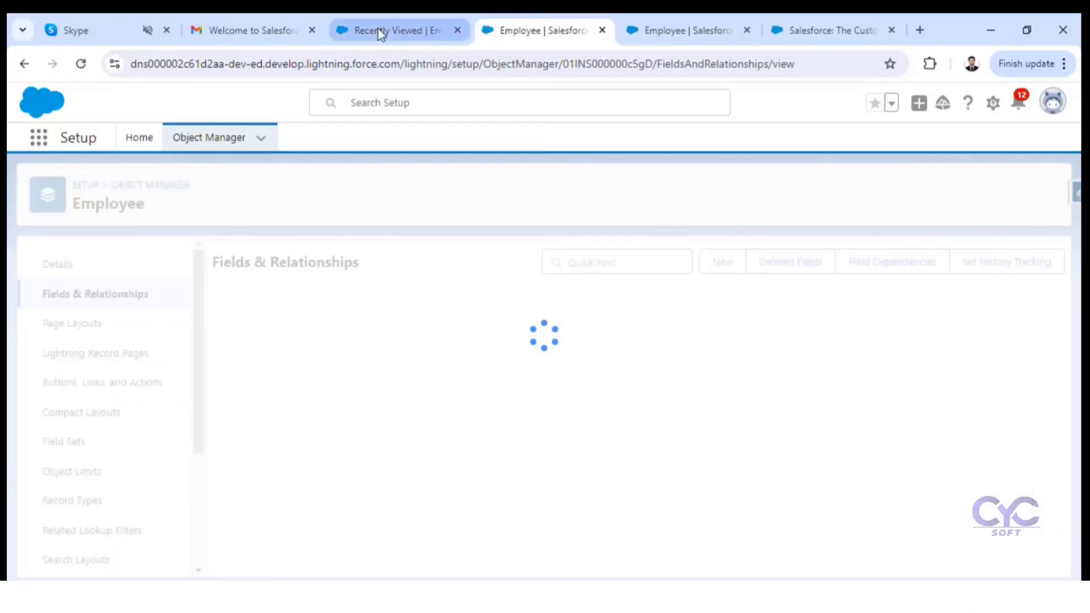
Step: Reload the Employees list in Hospital Management and start a new employee record that includes the Emp Salary field
click(380, 32)
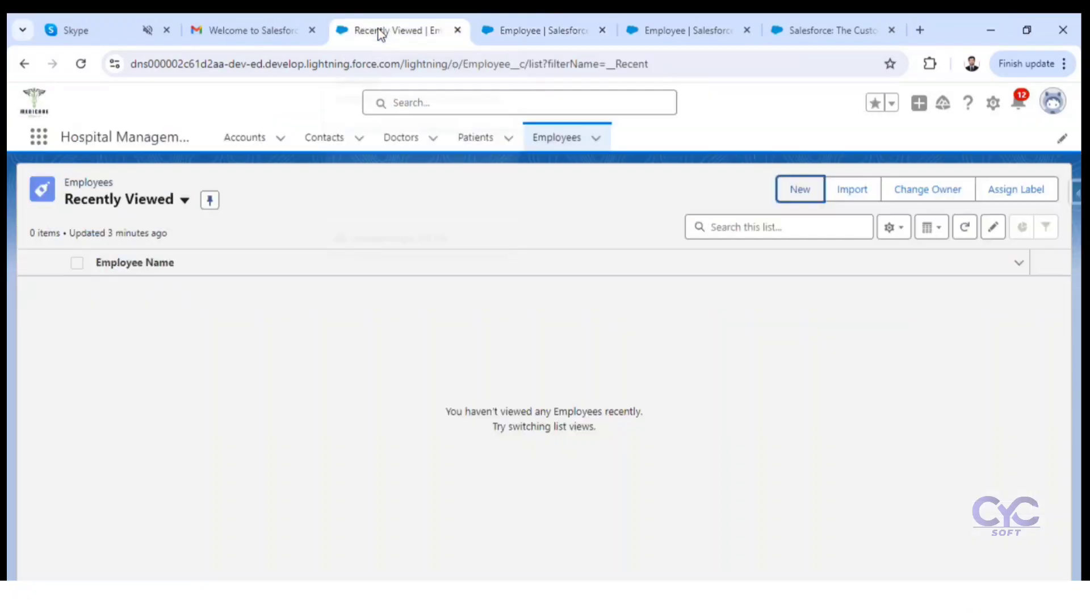
click(788, 191)
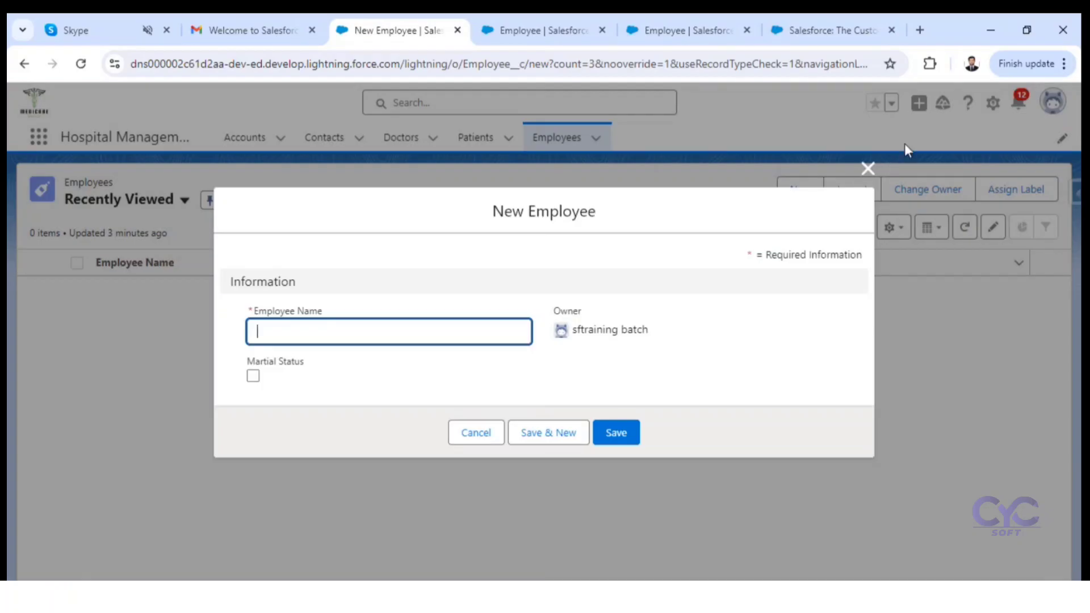
click(867, 162)
right_click(595, 315)
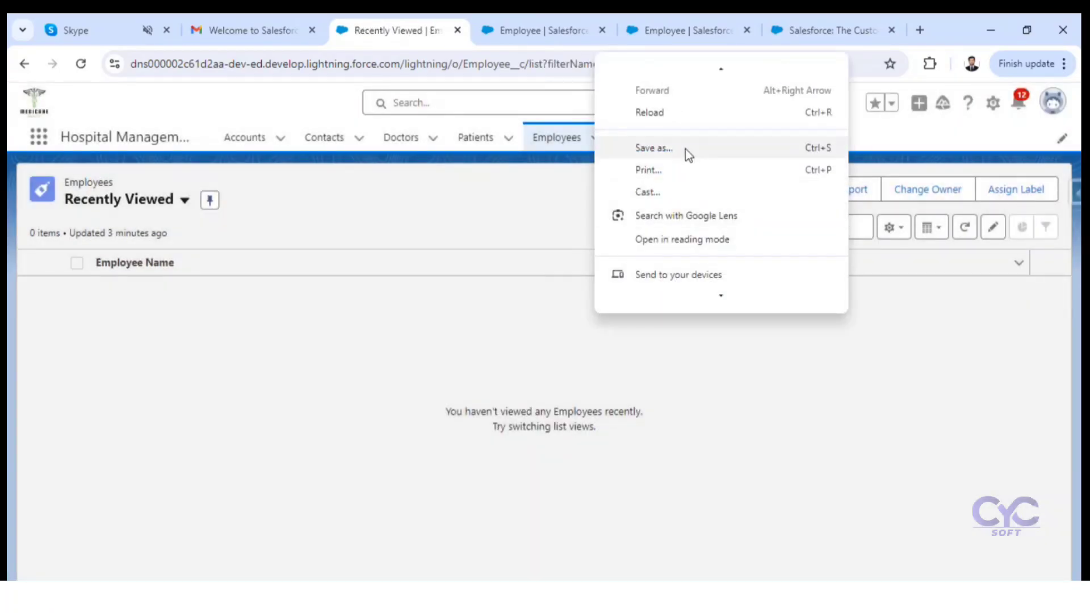
click(651, 113)
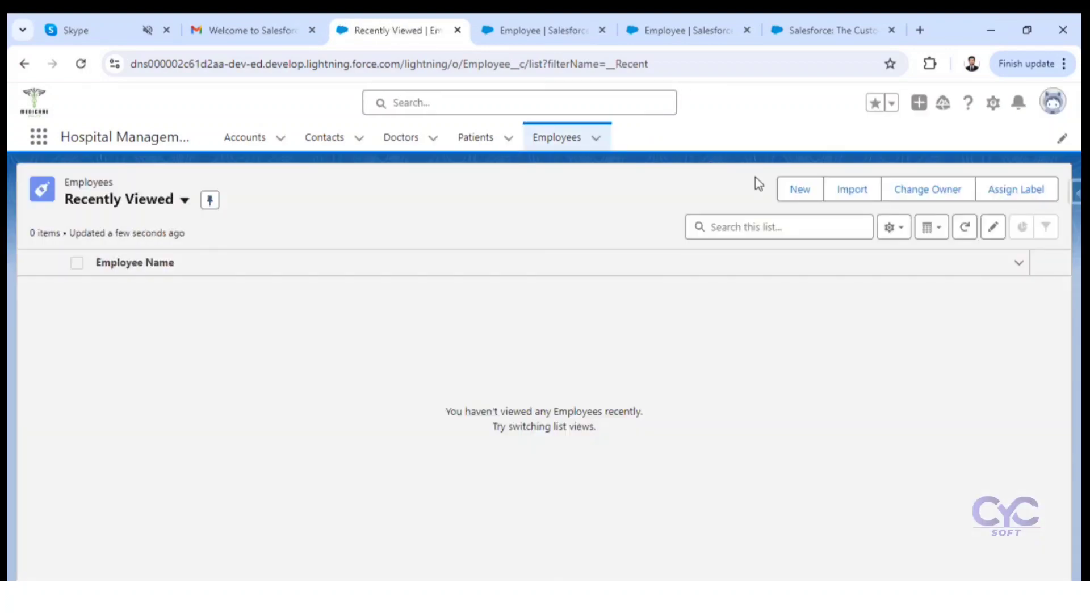
click(805, 191)
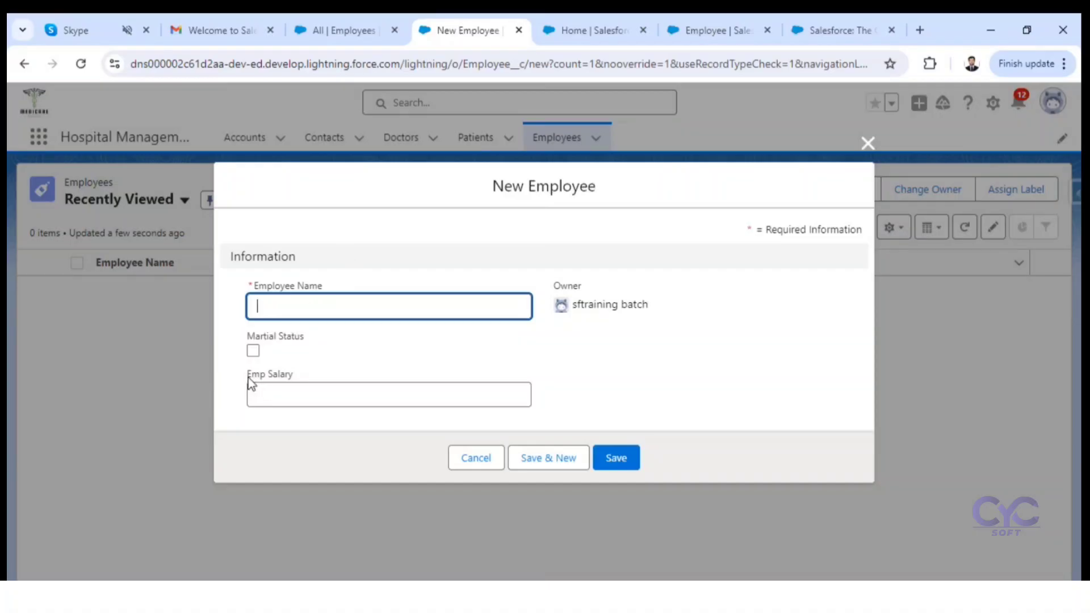
click(273, 377)
drag(273, 379, 301, 388)
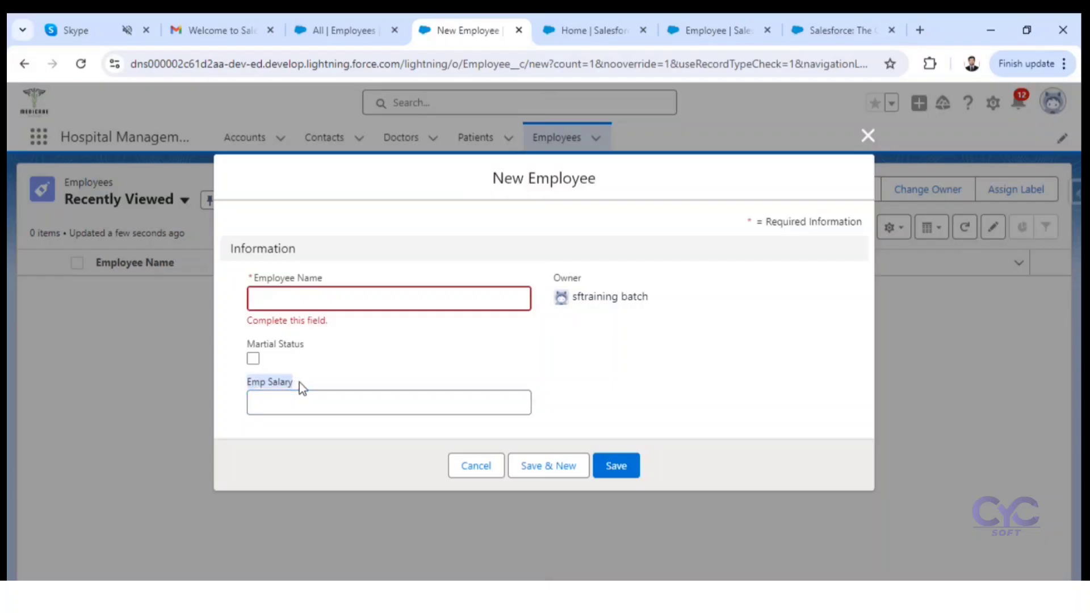
click(592, 33)
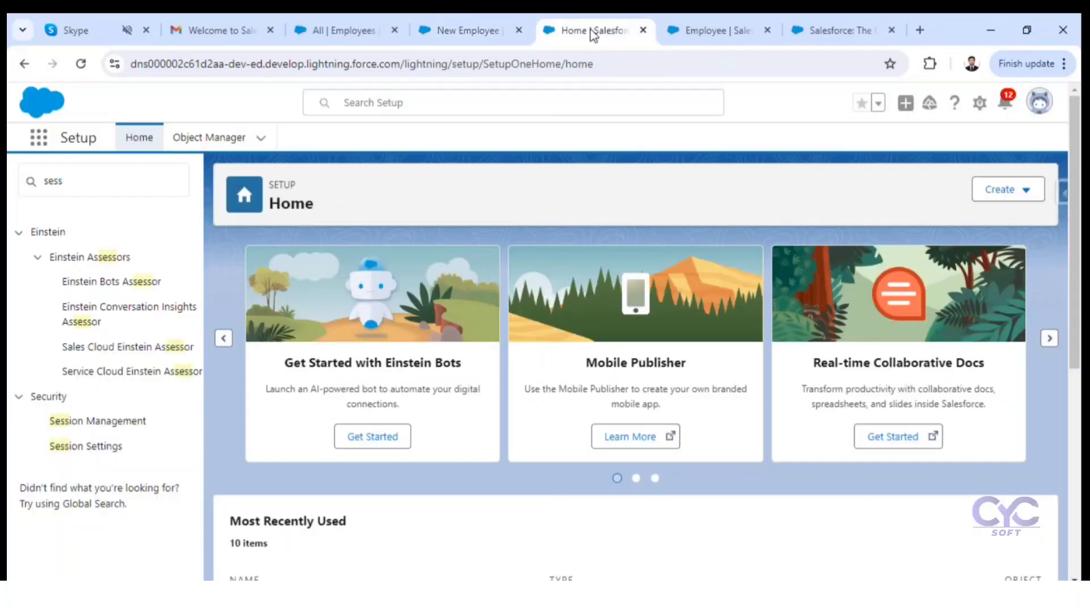
click(681, 30)
click(487, 30)
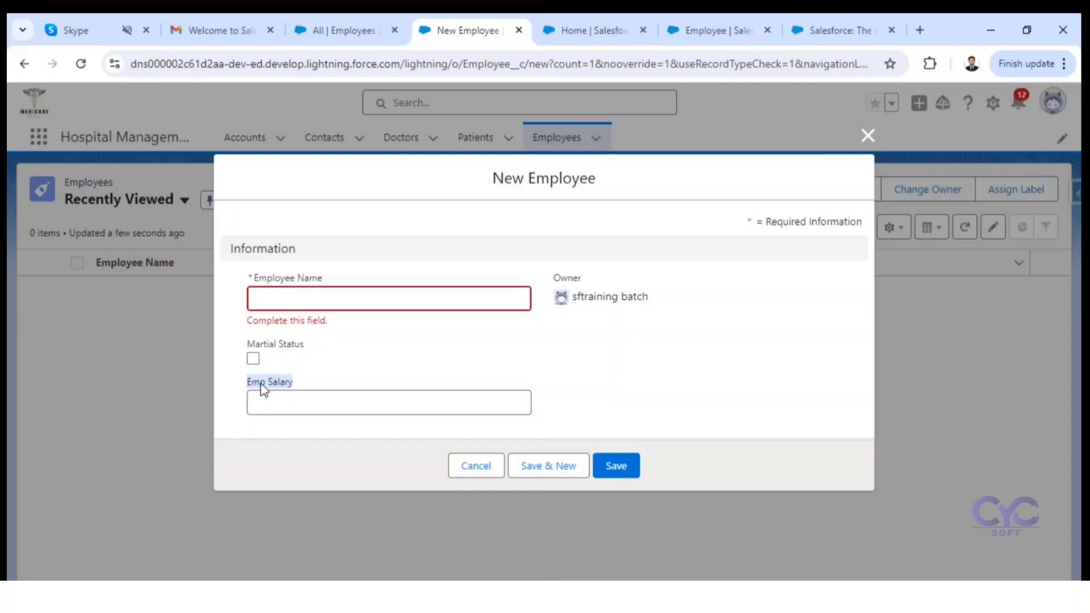
Step: Fill in the employee's name, enable Martial Status, set Emp Salary to 20000000, and save the new employee record
click(290, 403)
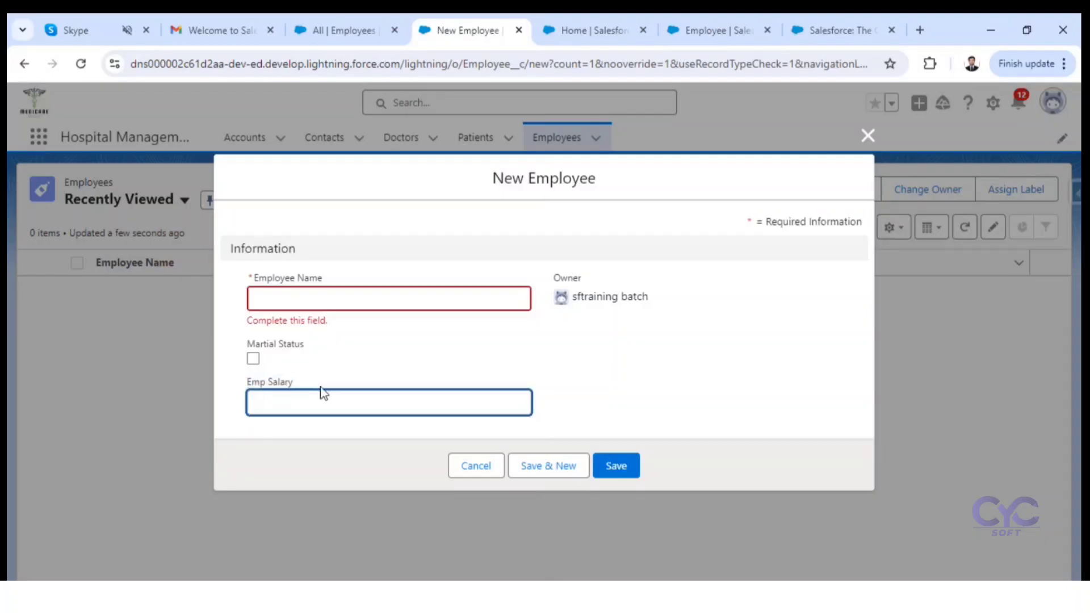
click(290, 301)
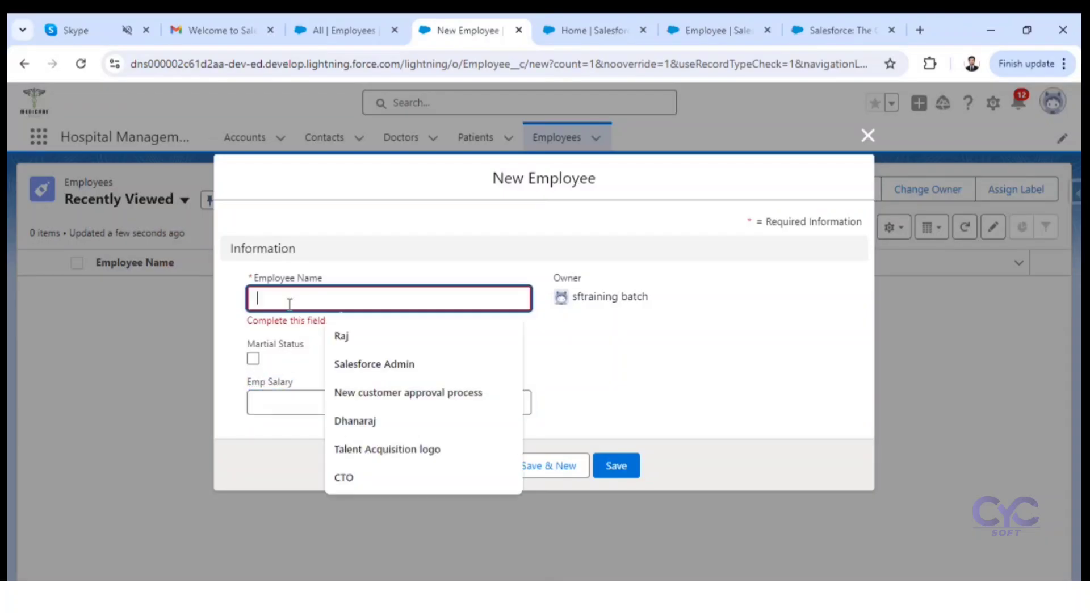
click(356, 341)
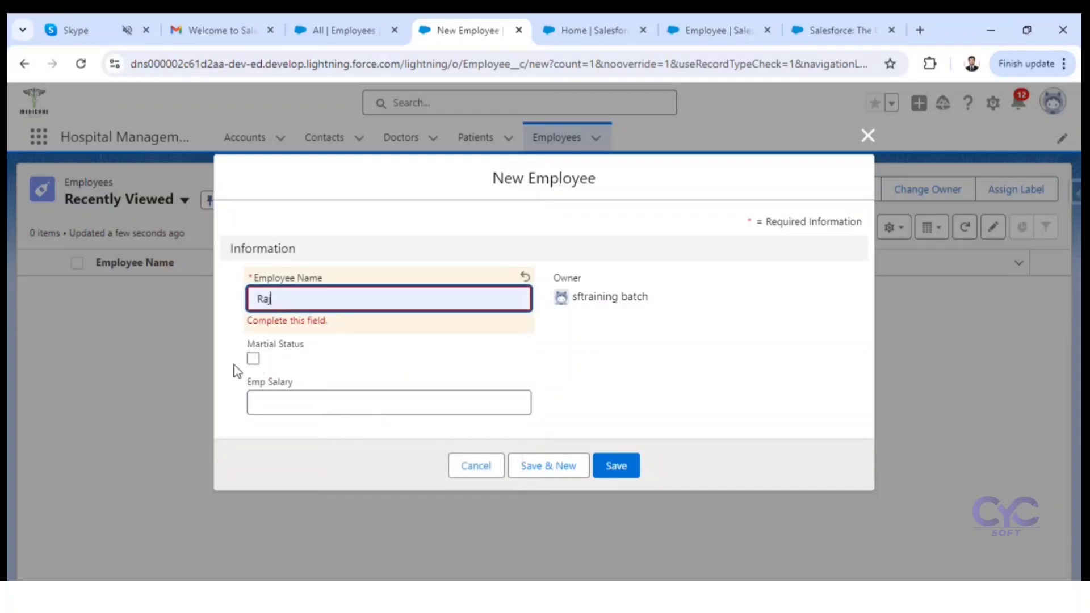
click(254, 350)
click(274, 391)
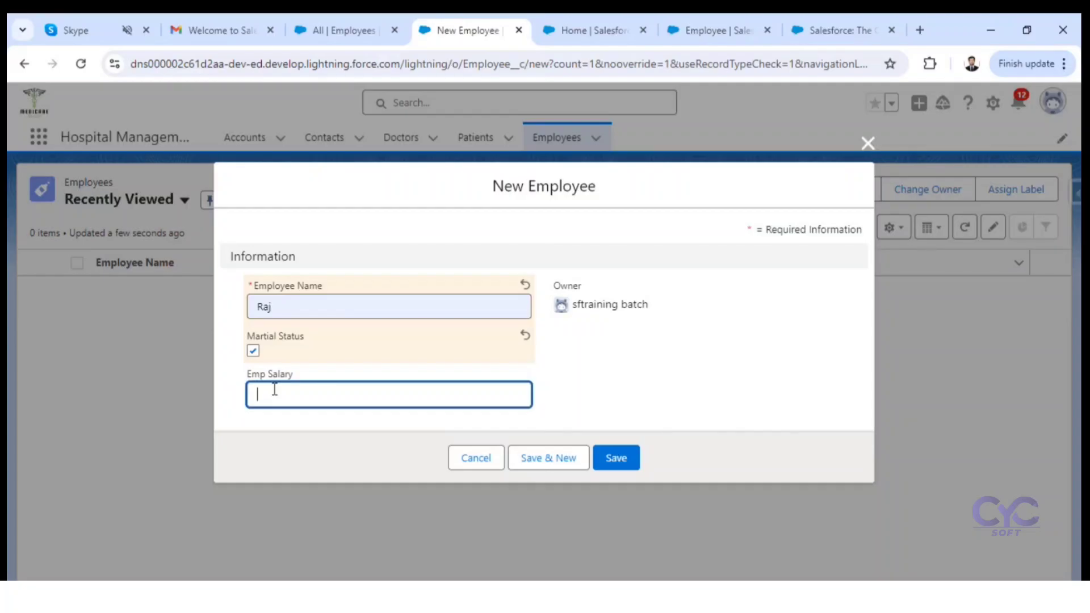
text(20000000)
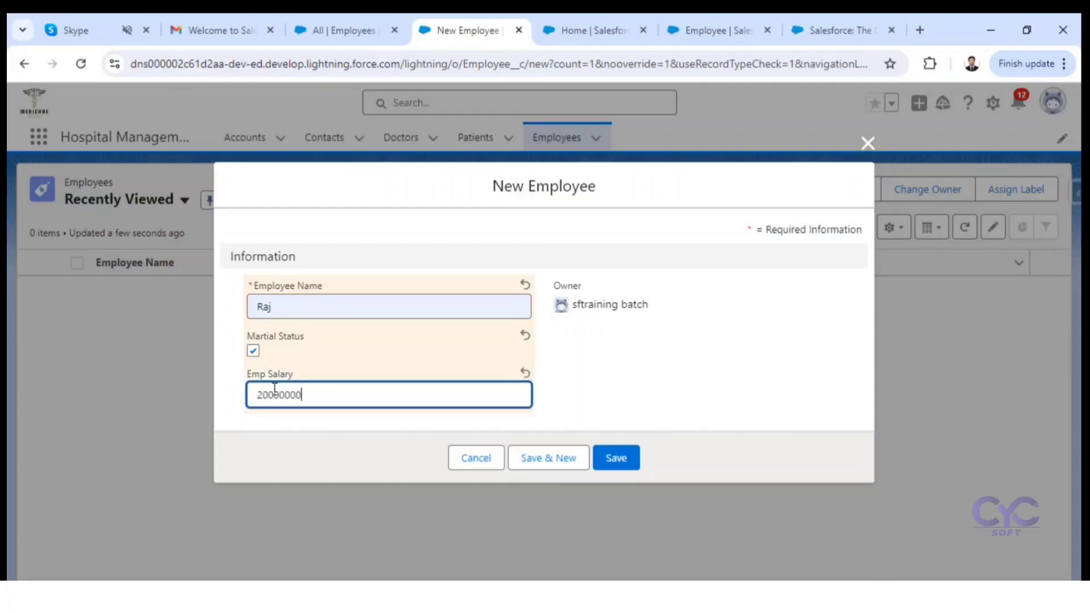
click(626, 458)
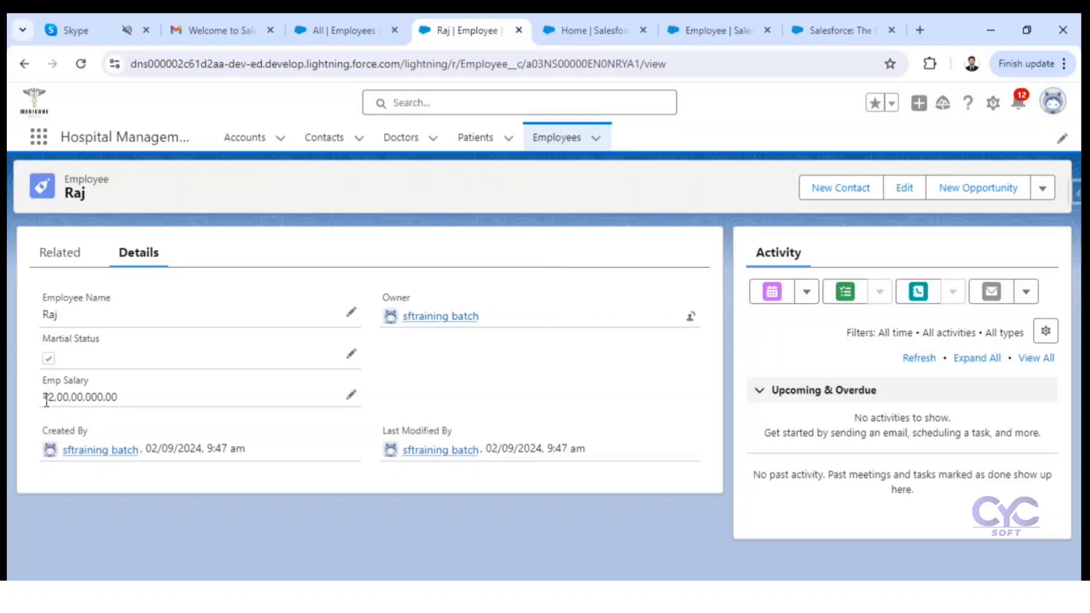
drag(40, 398, 117, 403)
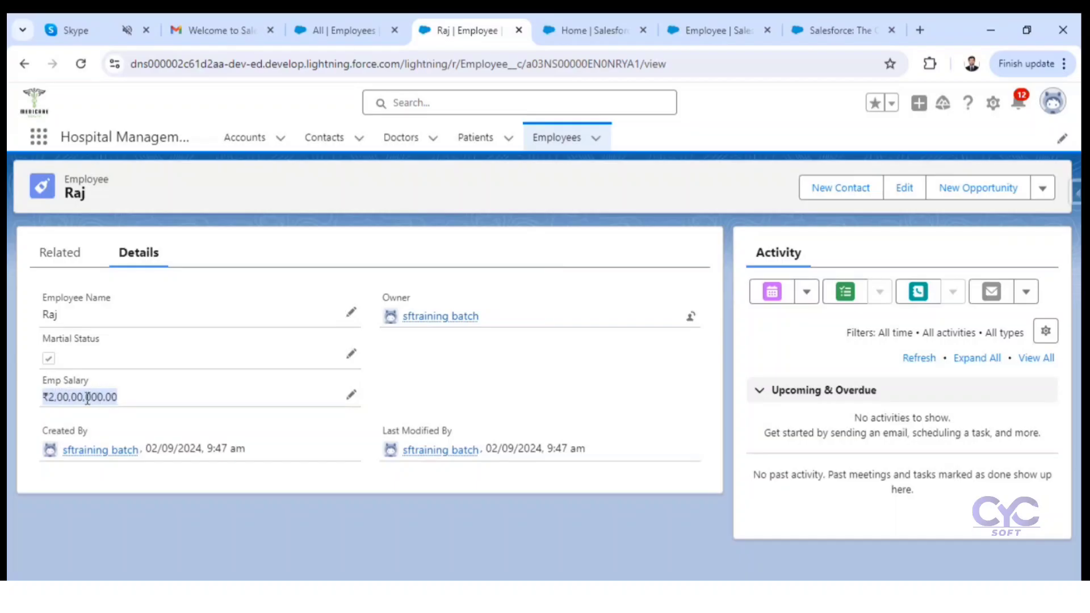
click(49, 396)
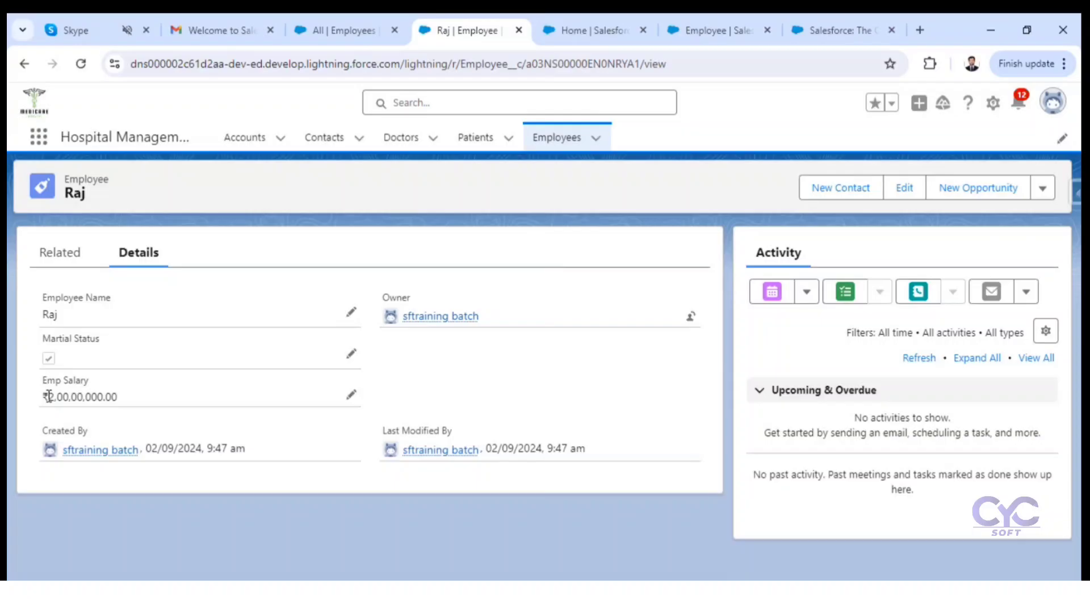
Step: Open Setup for the current app, search for "company inf" and open Company Information to check the currency locale
click(992, 103)
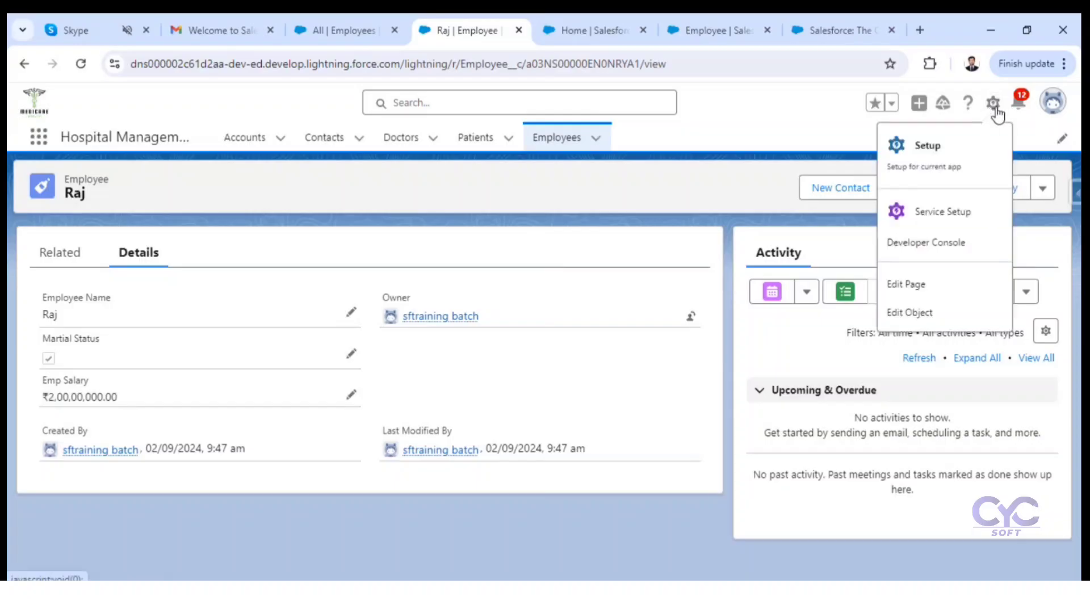
click(931, 163)
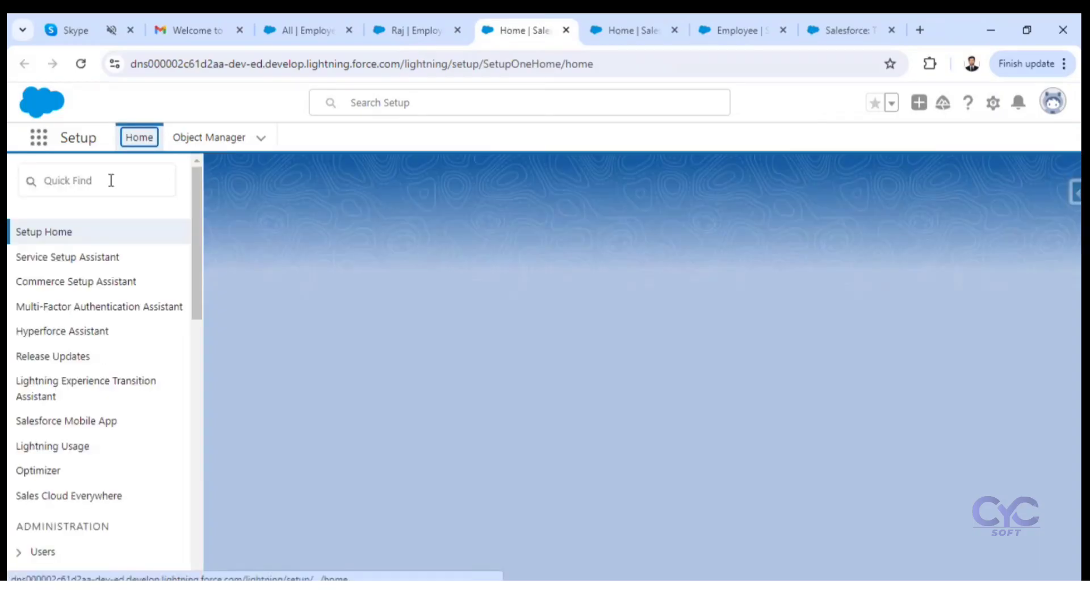
click(111, 180)
text(co)
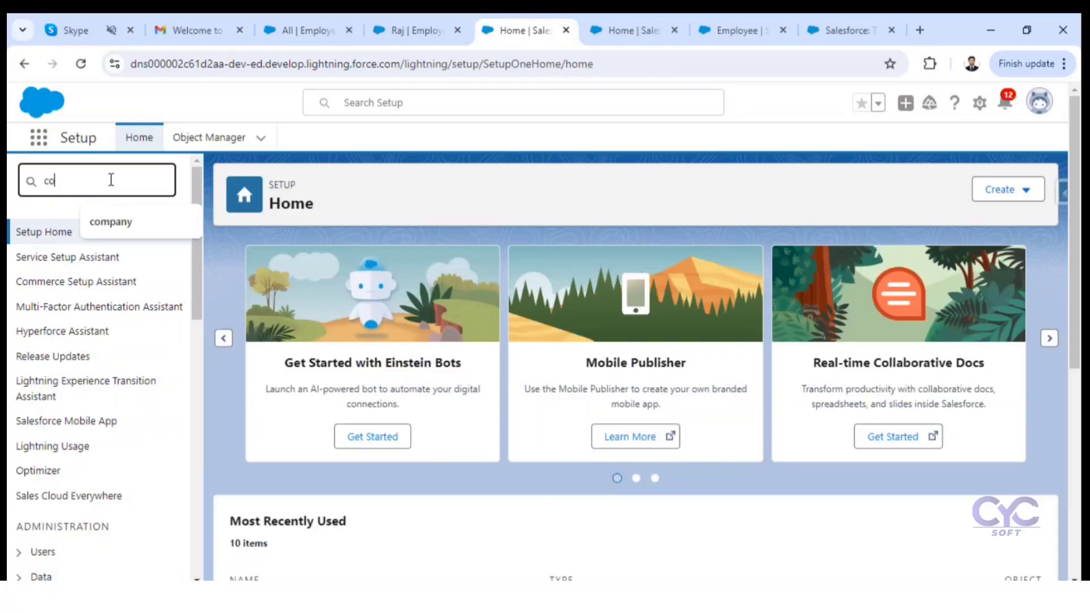
text(mpany inf)
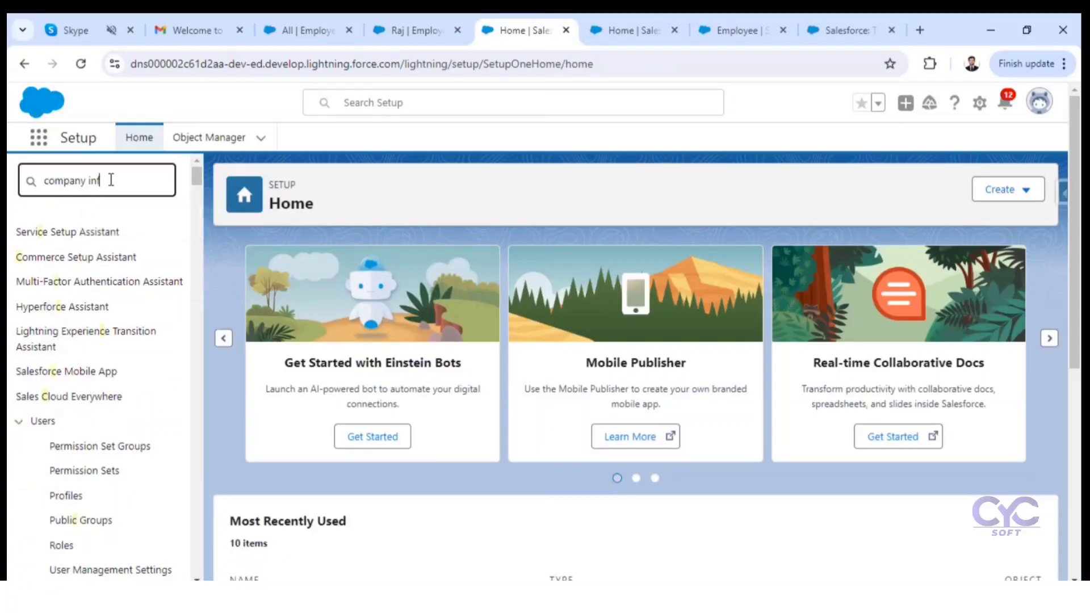
click(106, 264)
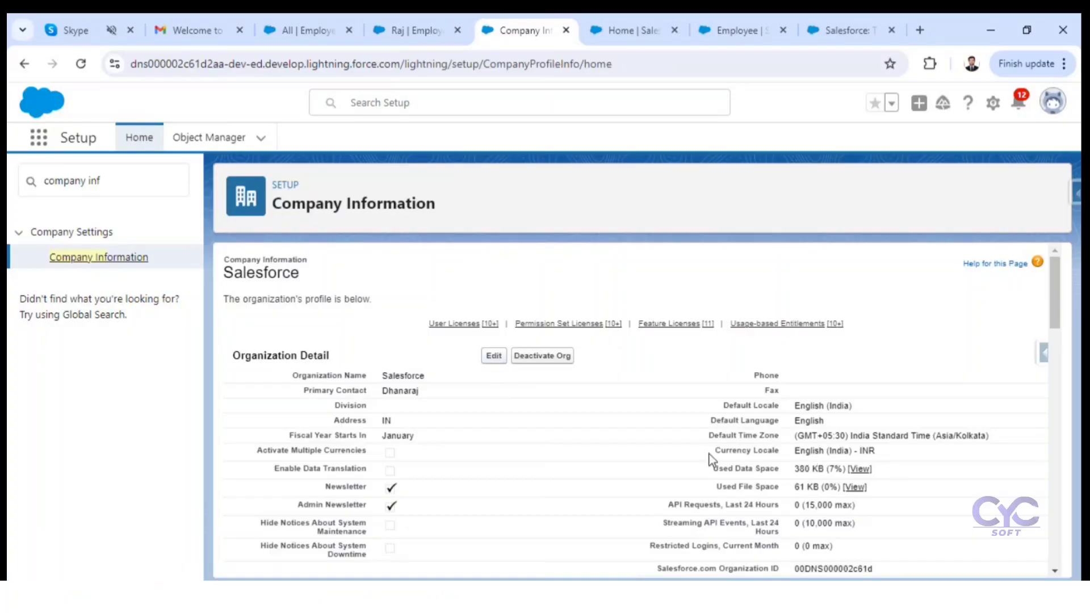
Step: Edit the organization profile to set the Currency Locale to English (Germany) - EUR, save it and accept the currency symbol change
drag(710, 457, 896, 455)
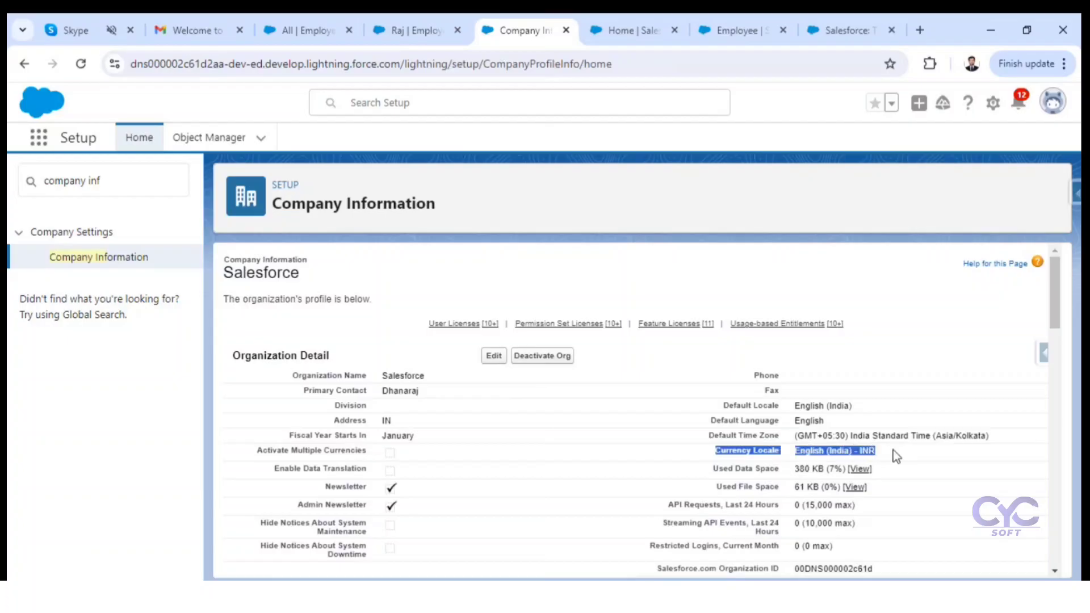
click(494, 355)
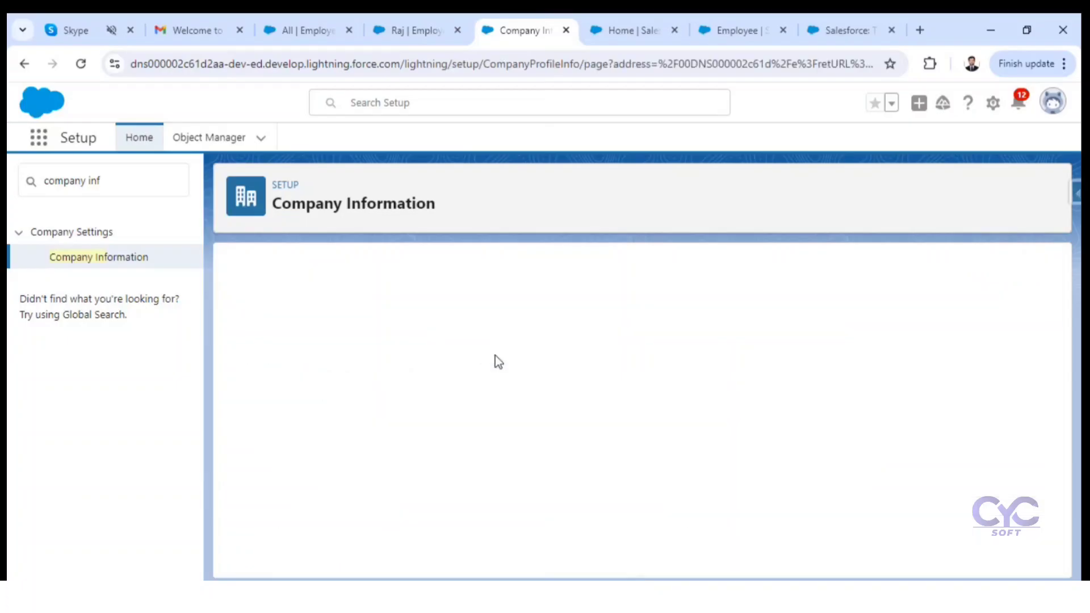
scroll(495, 432, down, 4)
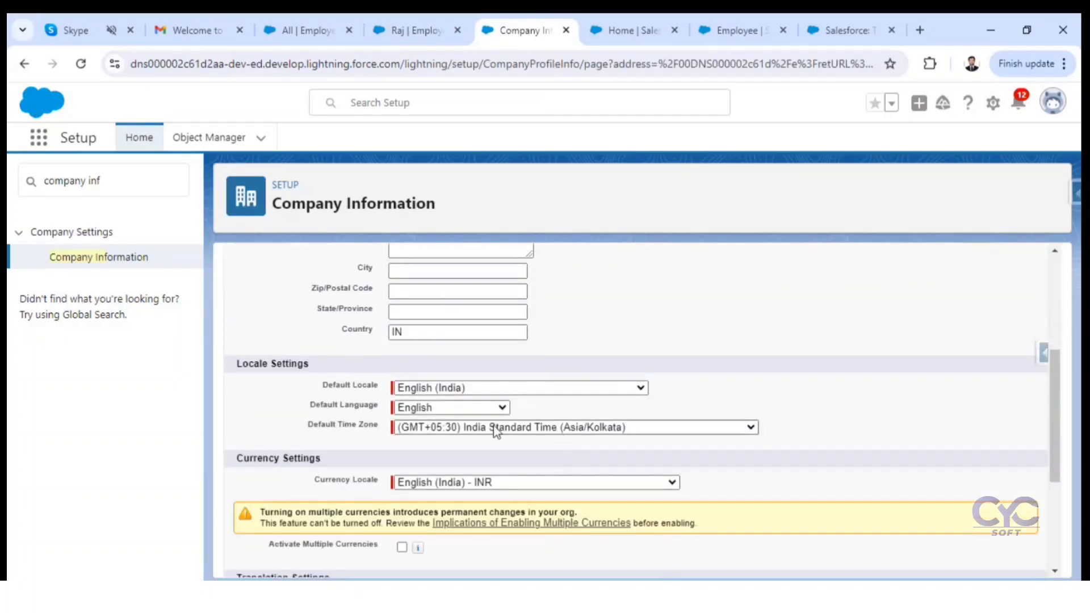
click(476, 482)
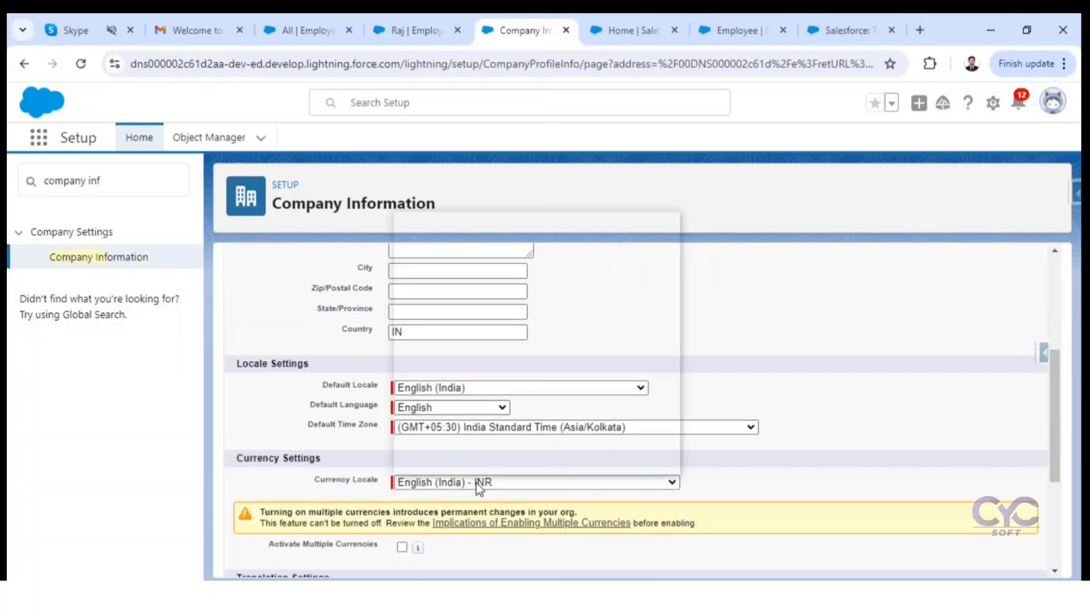
click(506, 404)
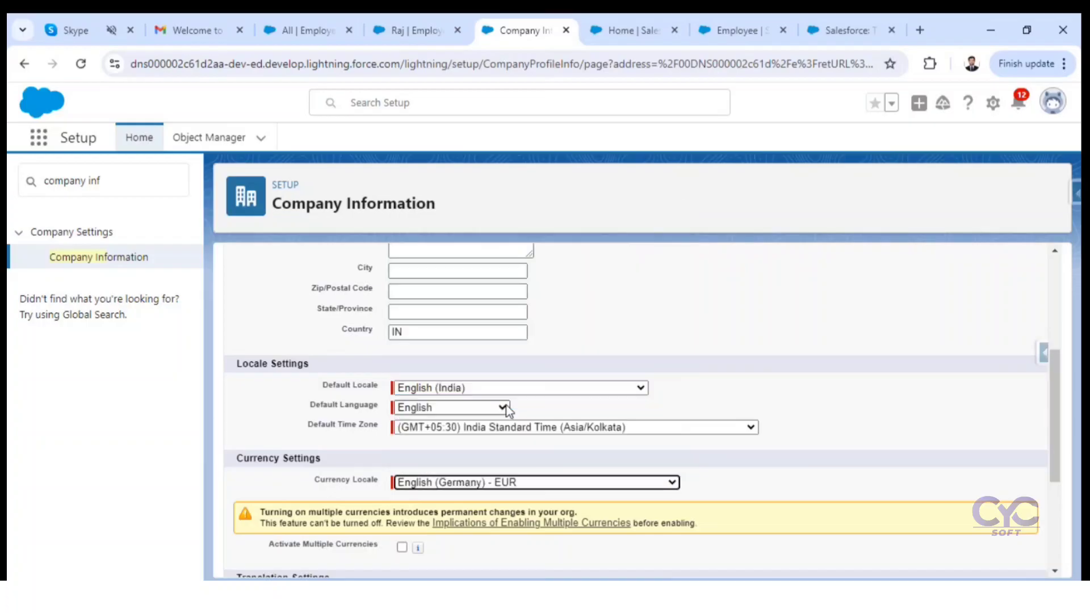
scroll(504, 341, up, 5)
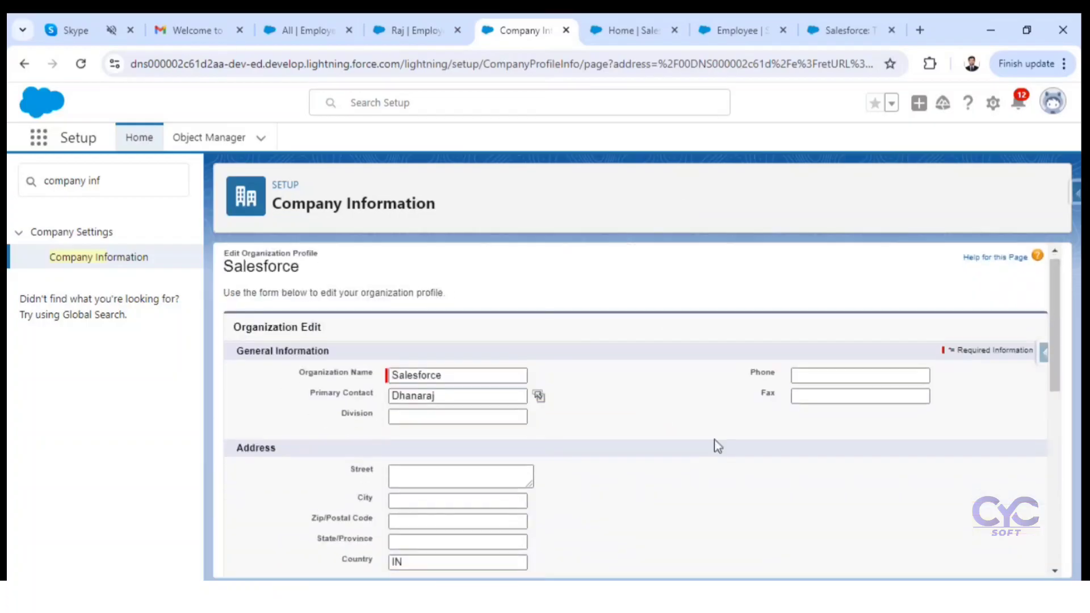
scroll(716, 446, down, 10)
click(486, 557)
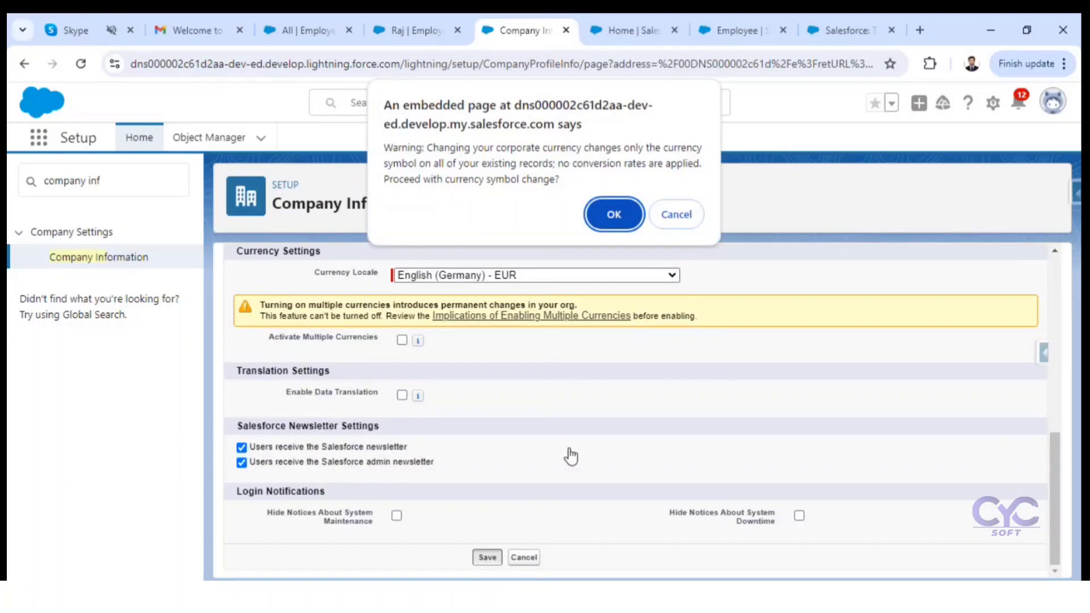
click(615, 219)
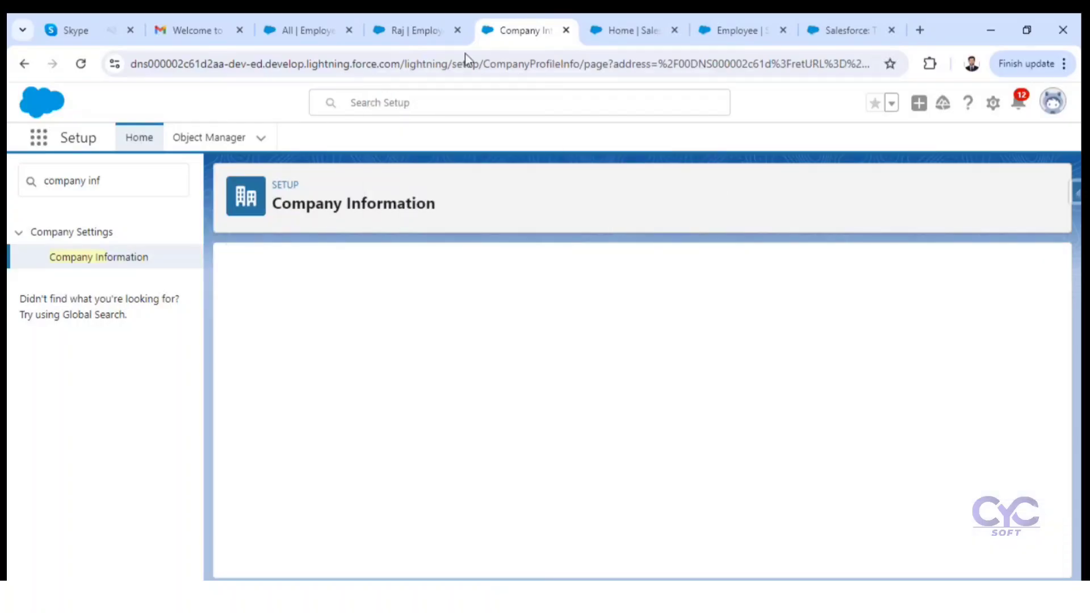
Step: Reload the open employee record and compare the currency shown in Emp Salary with the Company Information currency locale
click(379, 32)
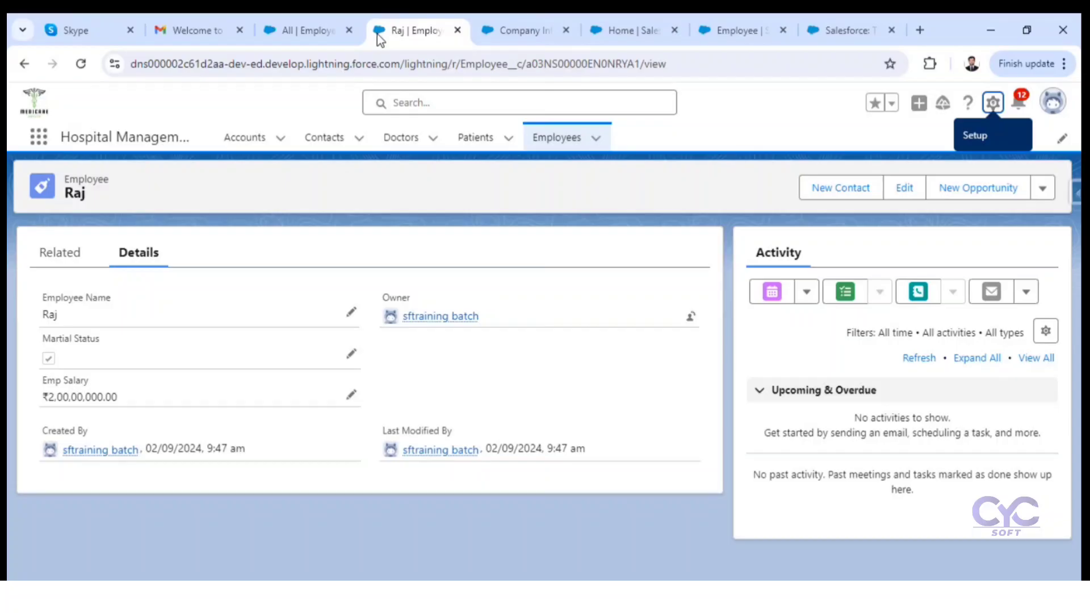
click(81, 65)
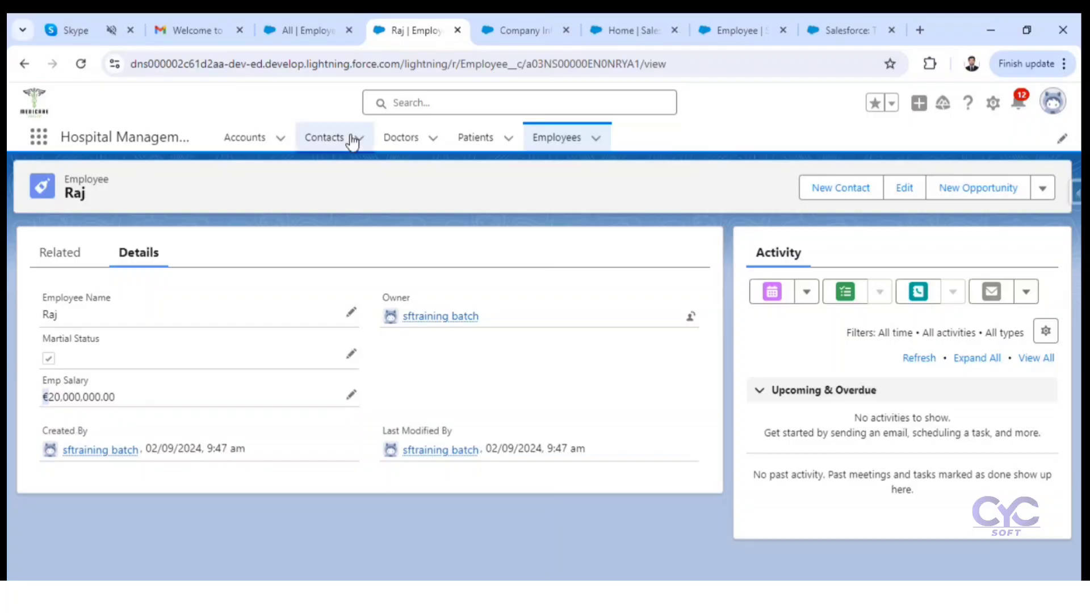
click(516, 33)
click(411, 28)
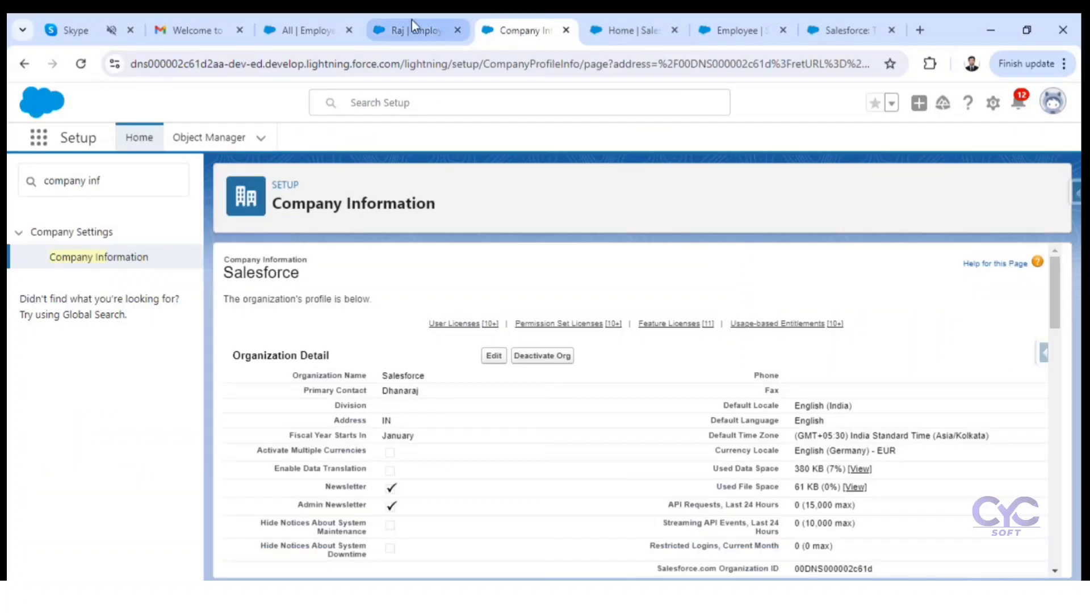
Step: Open the Employee object's Fields & Relationships from the record page and start a new custom field of type Date
click(1002, 111)
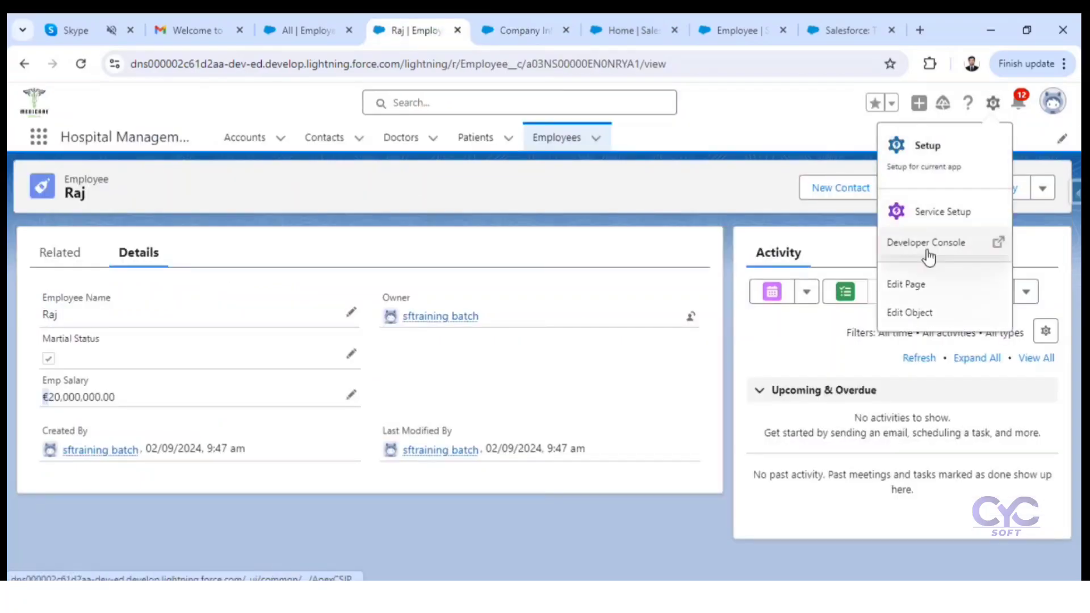
click(907, 311)
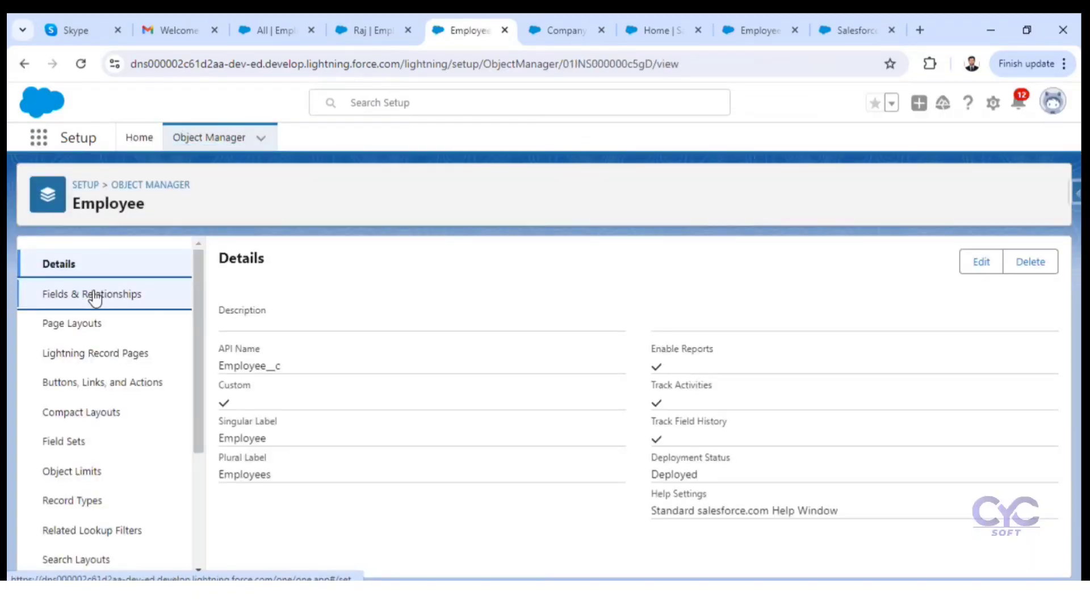
click(90, 296)
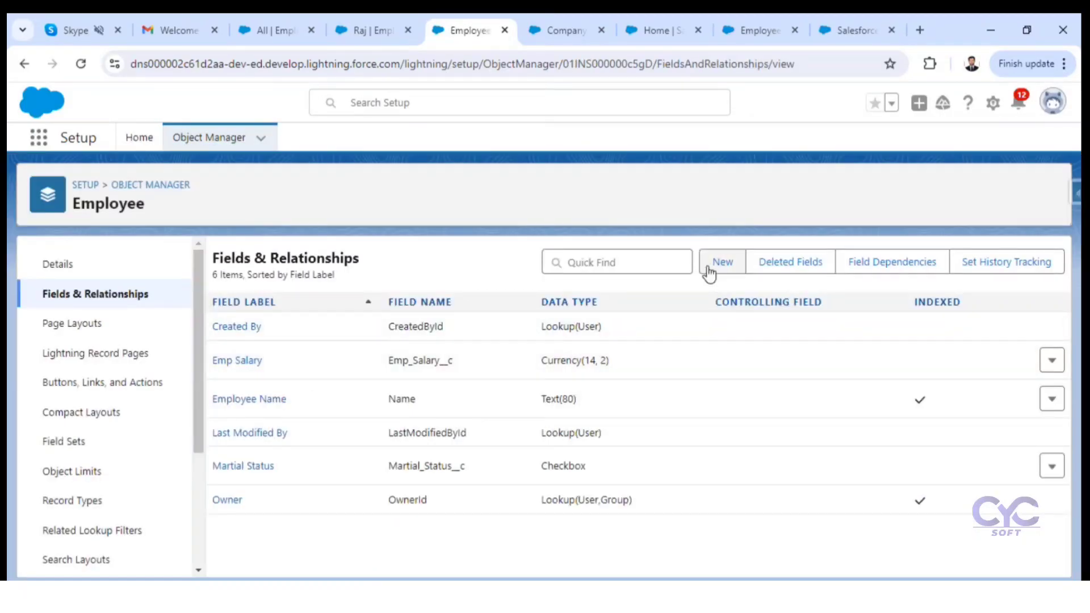
click(714, 265)
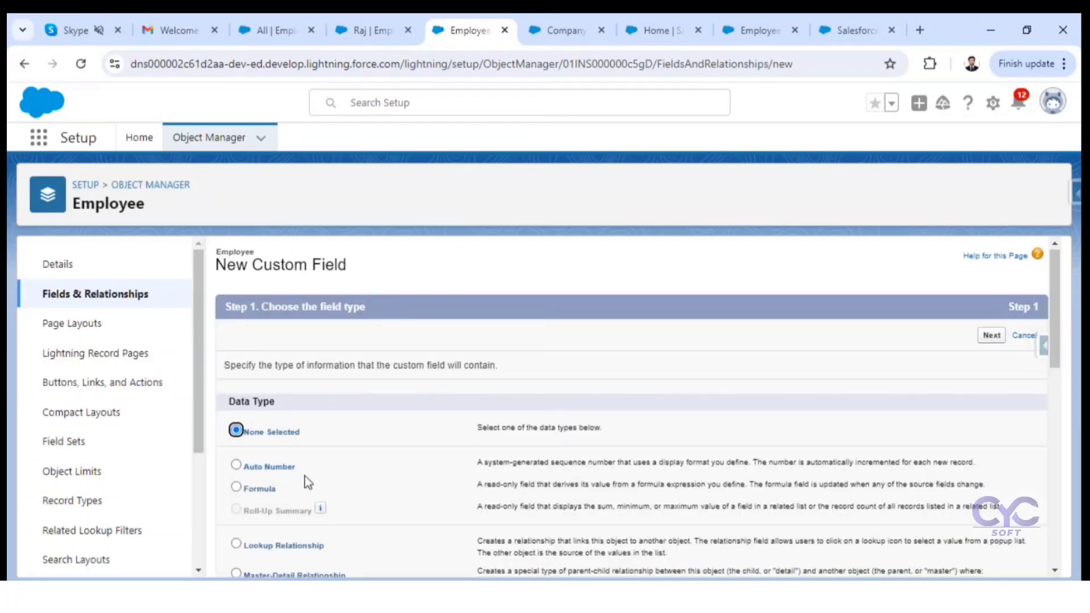
scroll(289, 437, down, 5)
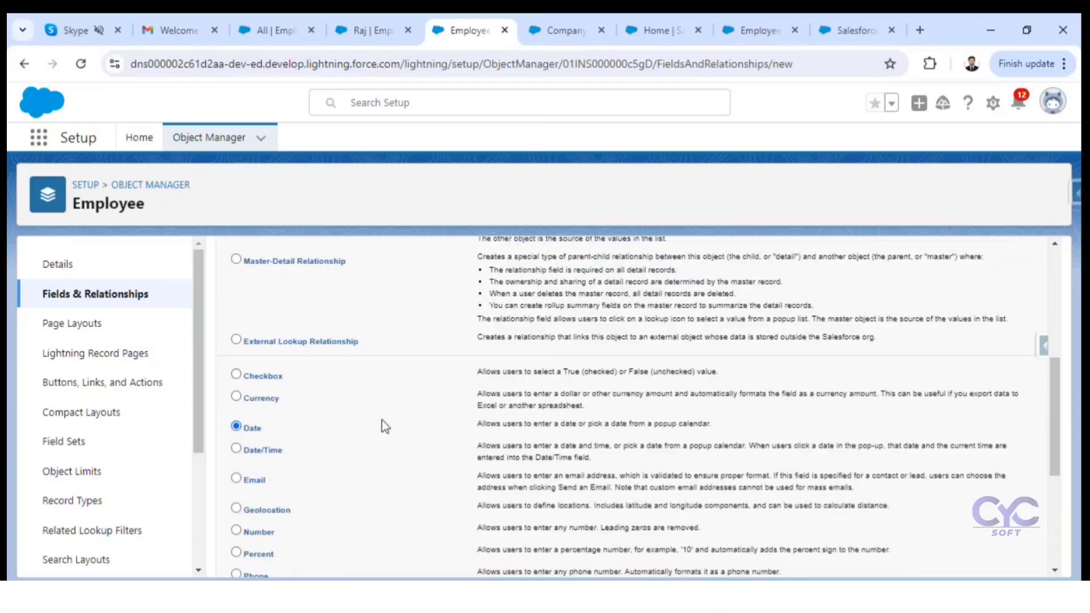
scroll(880, 475, down, 5)
click(991, 558)
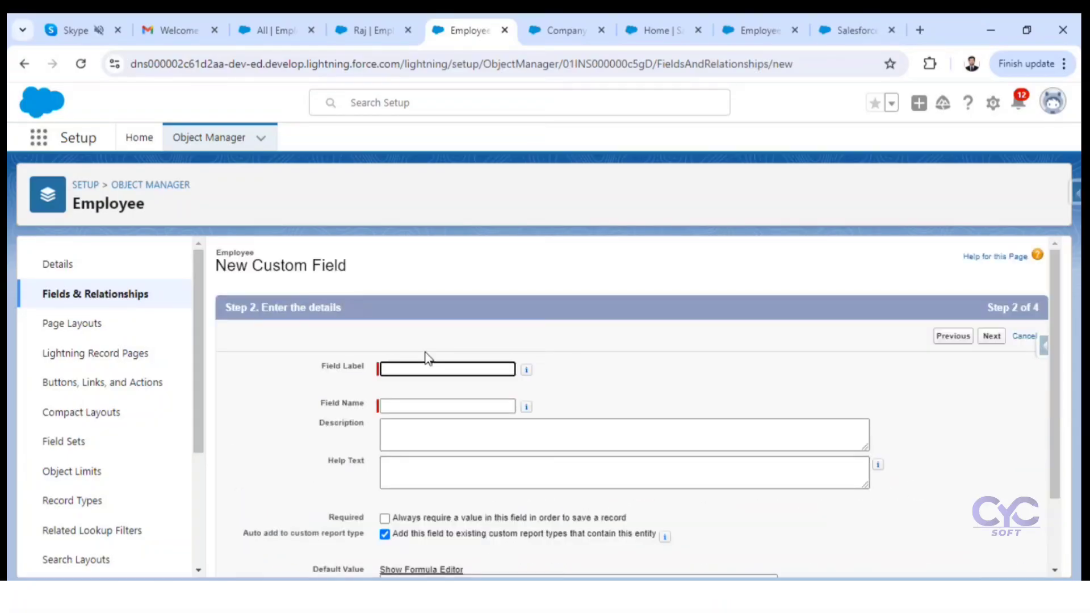
Step: Label the new date field DOJ with the matching field name and continue to field-level security
text(DOJ)
click(626, 383)
scroll(619, 398, down, 3)
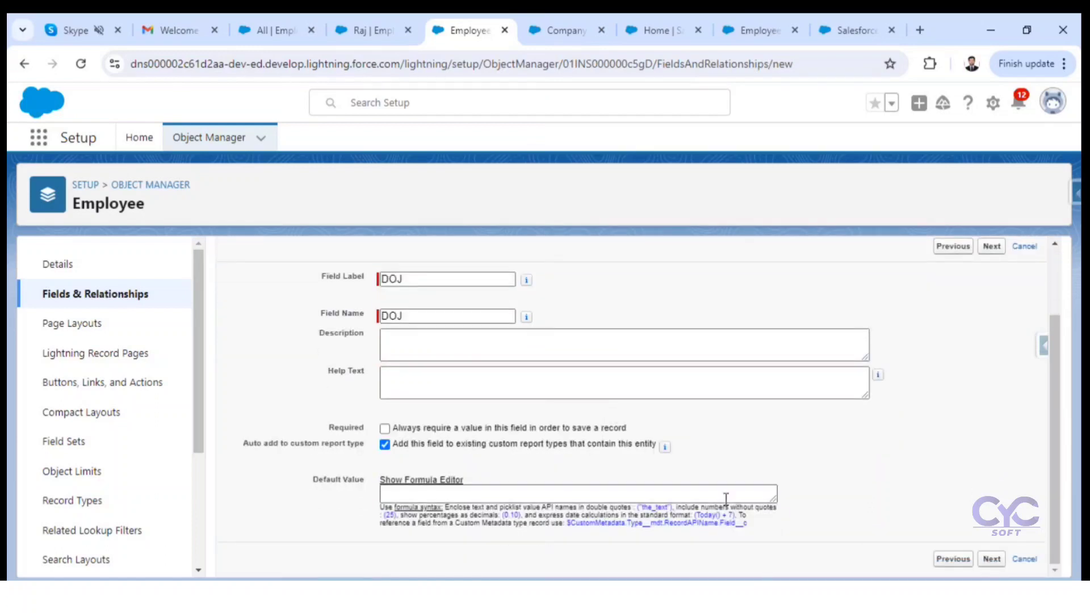
click(993, 560)
Step: Make DOJ visible only to the System Administrator profile and save the field with the Employee Layout included
click(772, 466)
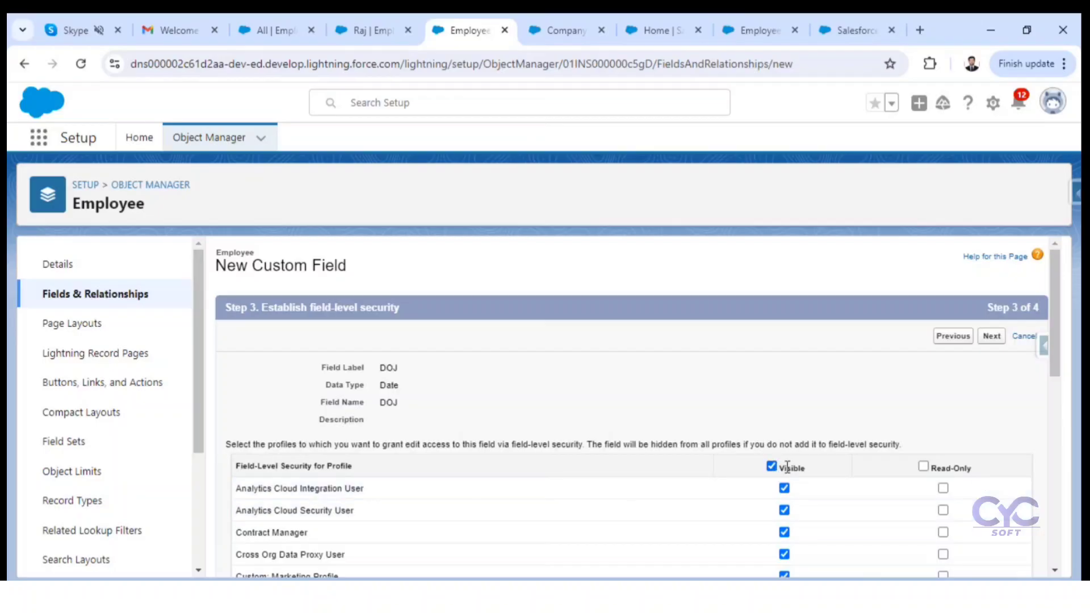
click(773, 465)
click(772, 466)
click(771, 466)
scroll(777, 477, down, 10)
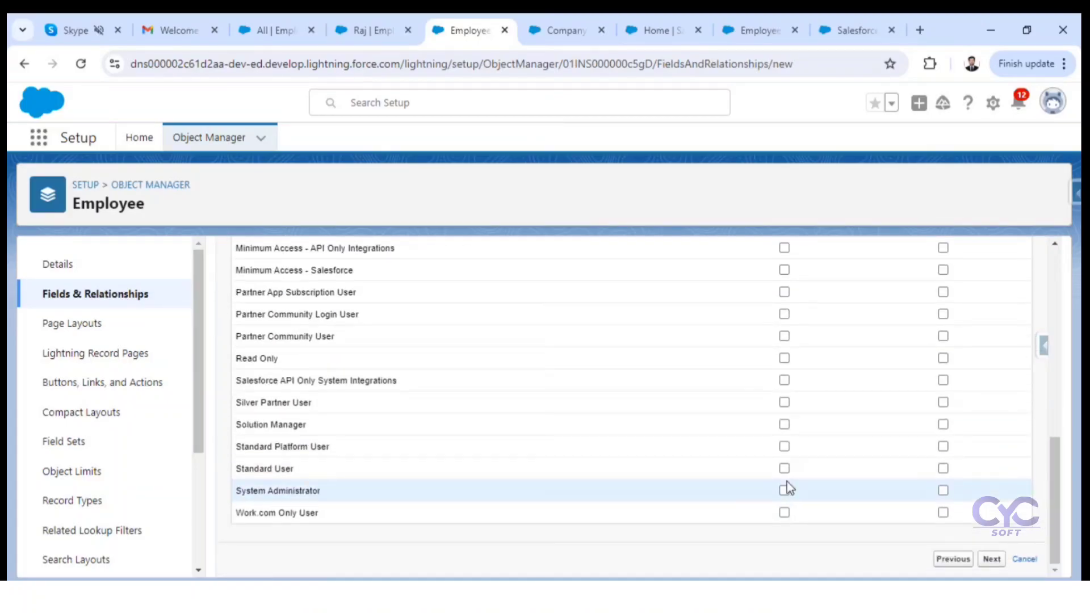
click(786, 492)
click(992, 559)
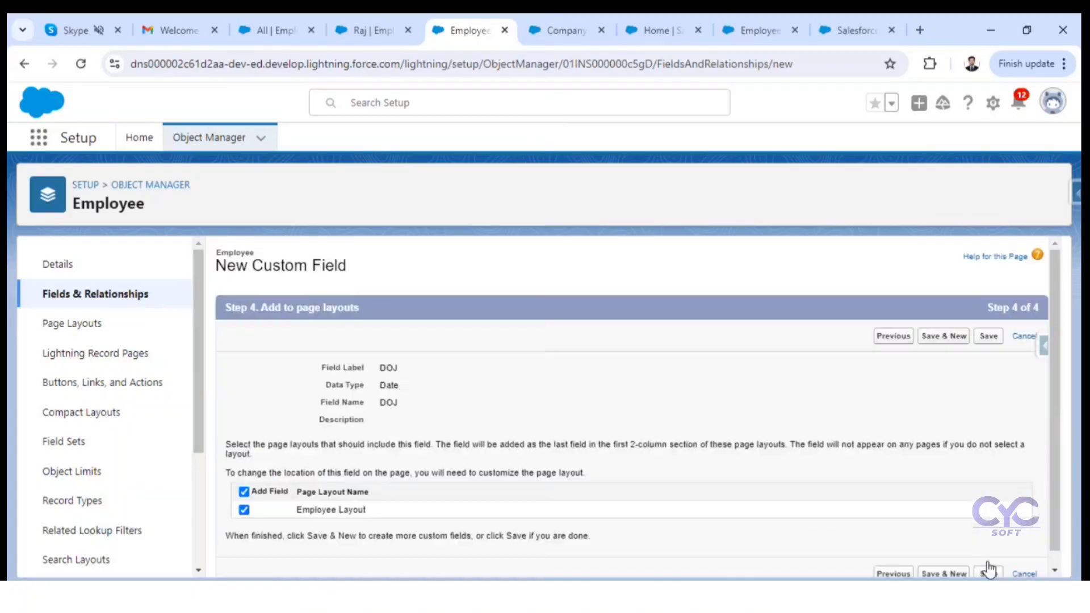
scroll(1020, 539, down, 2)
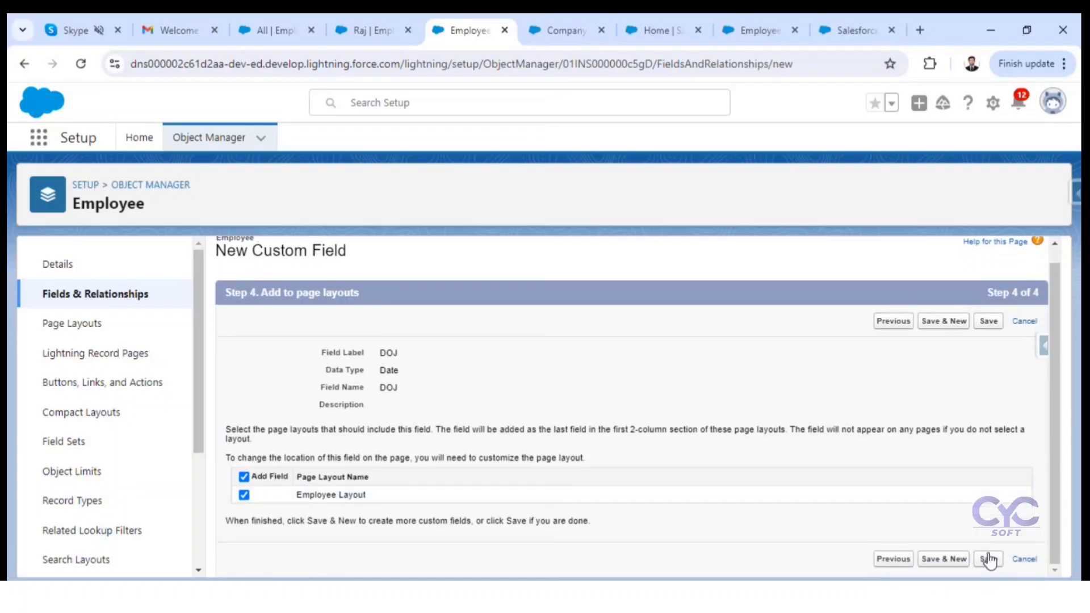
click(989, 560)
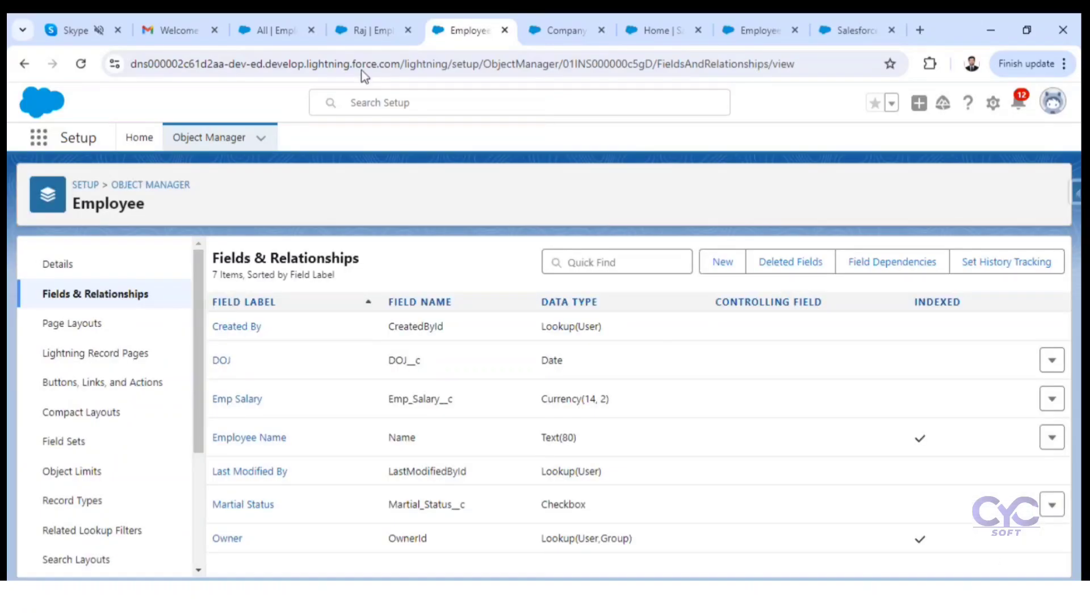
Step: Reload the employee record, set its DOJ to 02/09/2024 using the date picker, and save the record
click(375, 28)
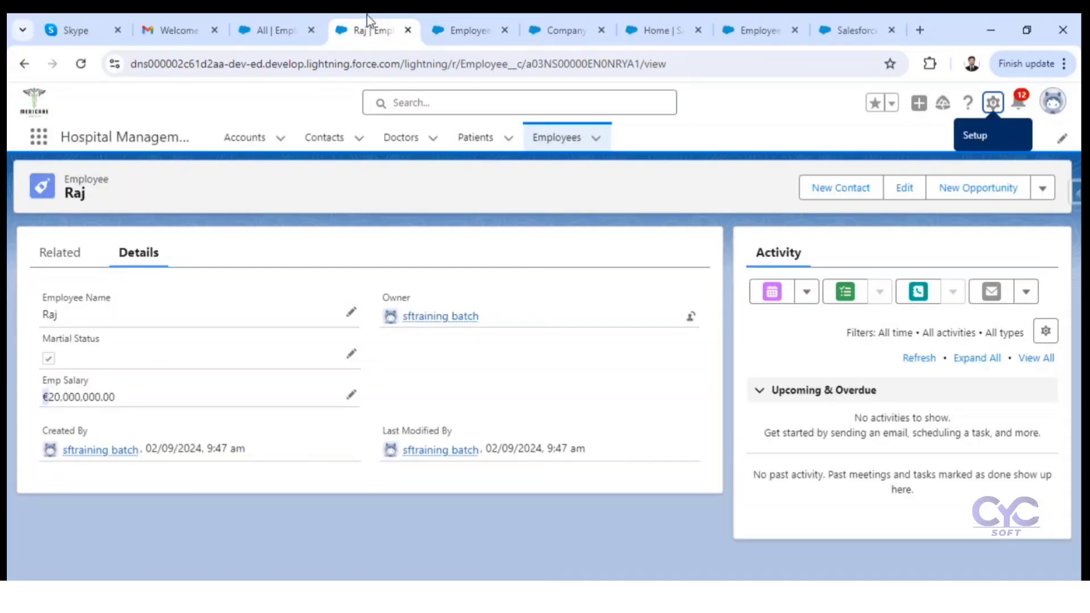
click(81, 64)
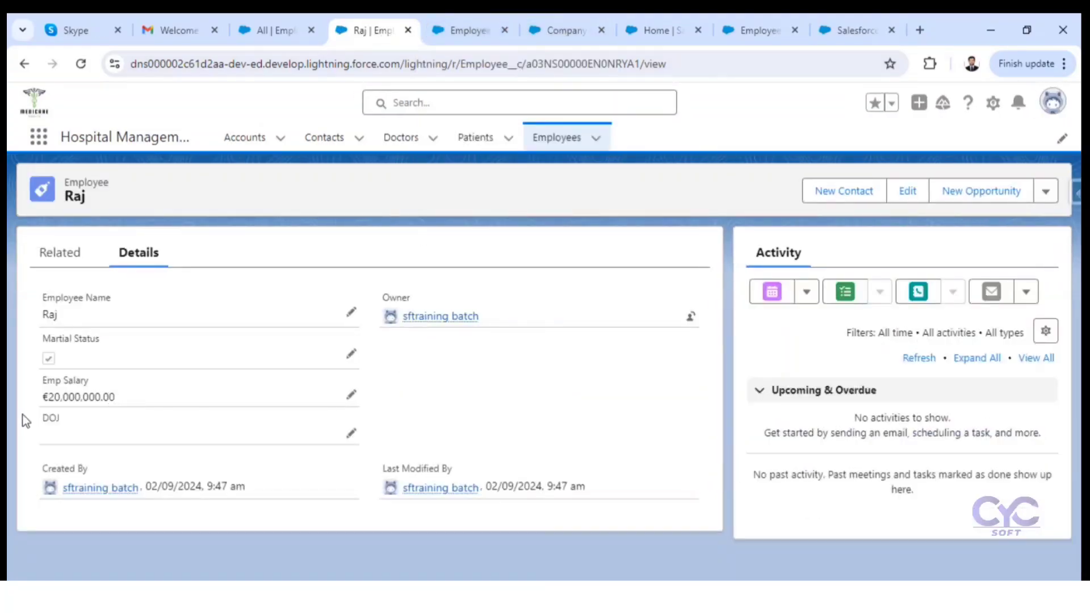
drag(42, 419, 68, 422)
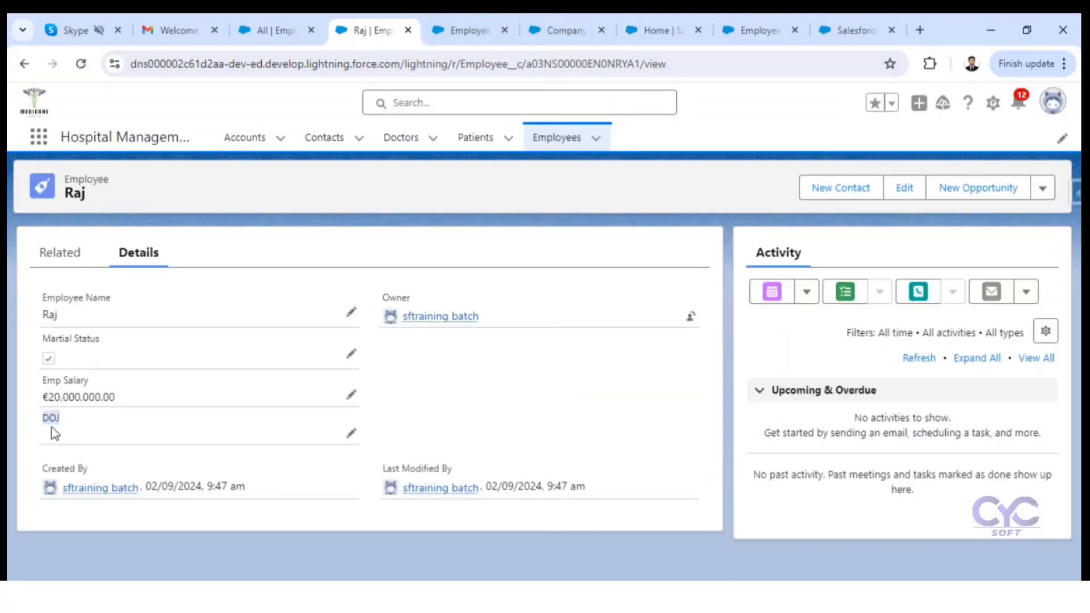
click(350, 435)
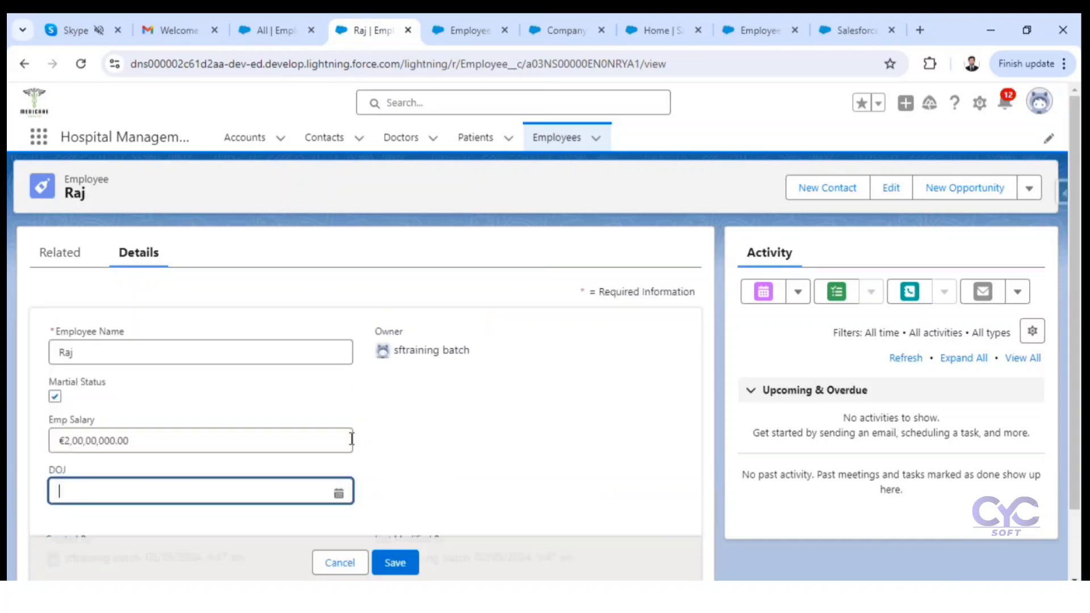
click(338, 492)
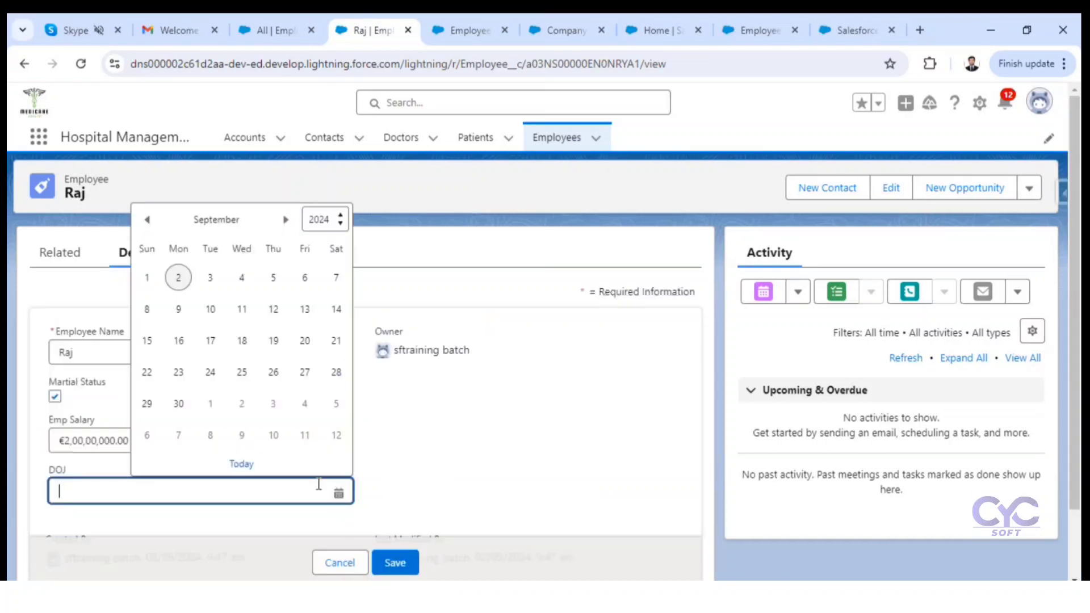
click(178, 278)
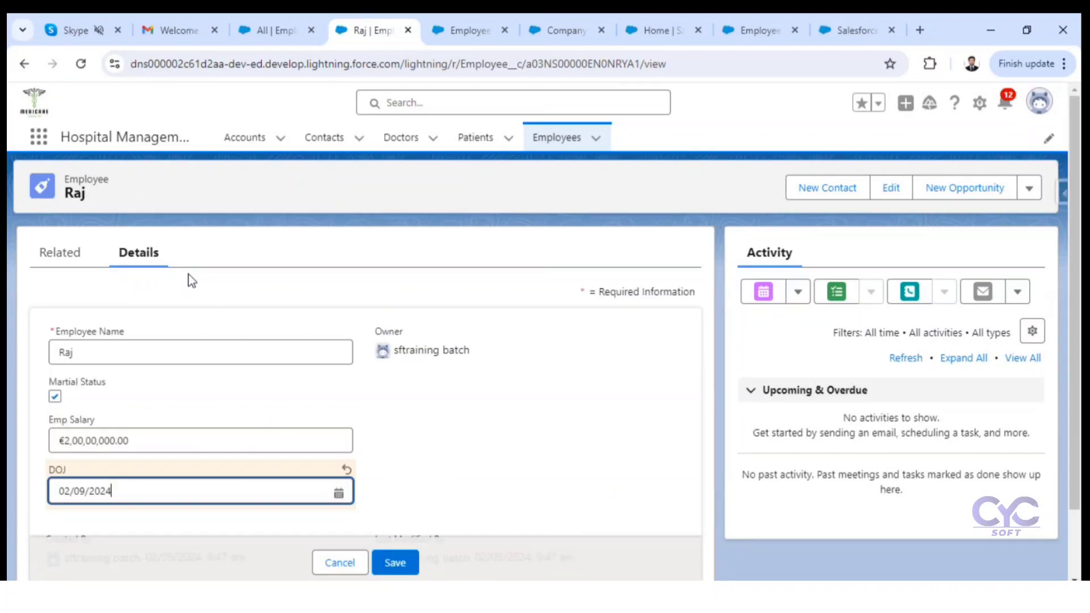
click(397, 563)
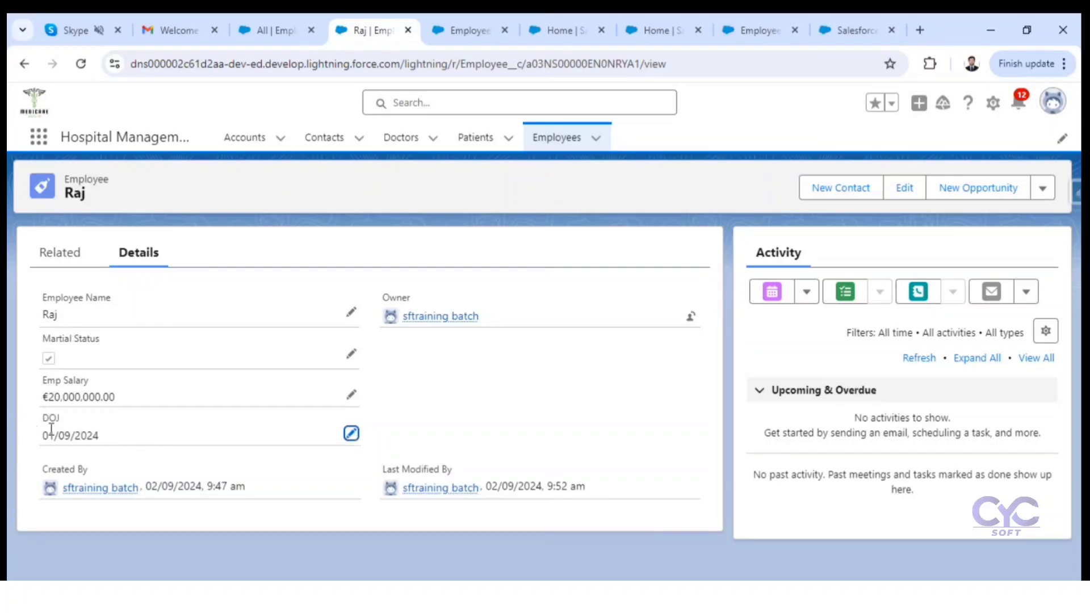
double_click(50, 419)
Step: Start a new custom field of type Email on the Employee object and continue to its details
click(448, 26)
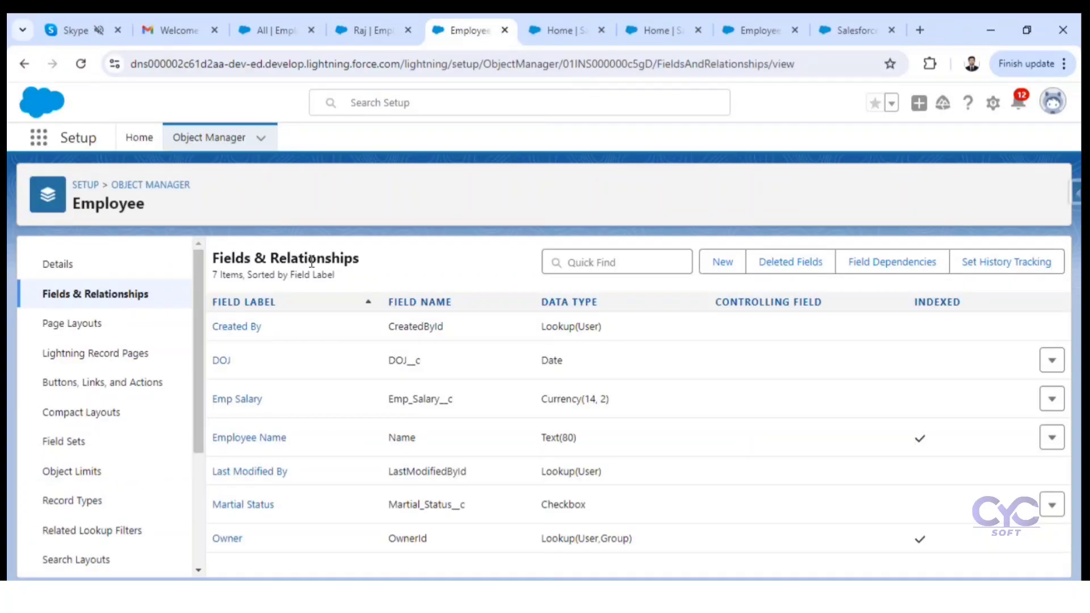
click(724, 266)
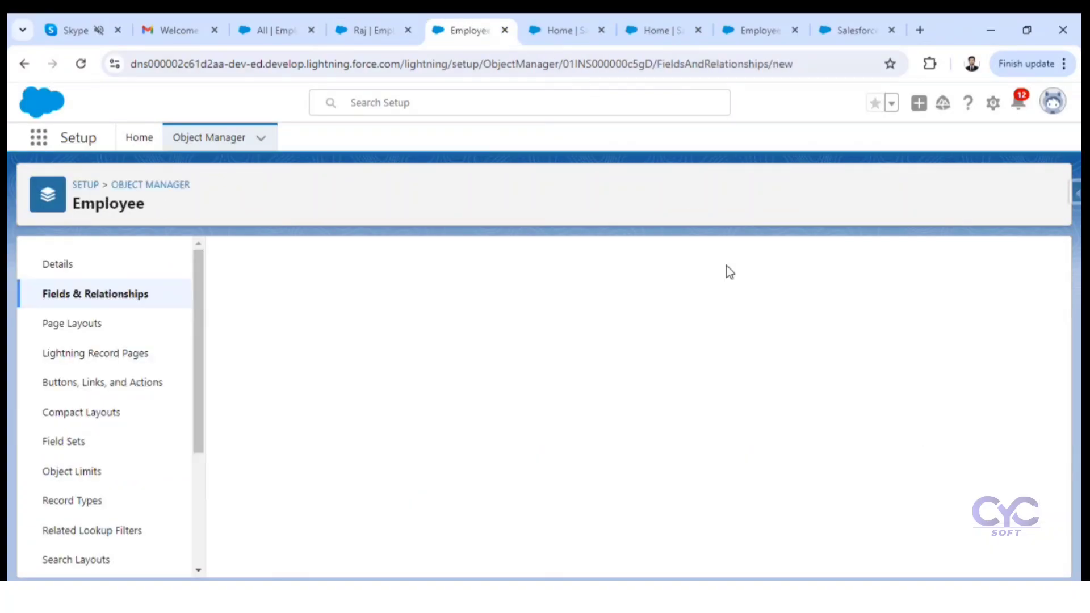
scroll(405, 447, down, 5)
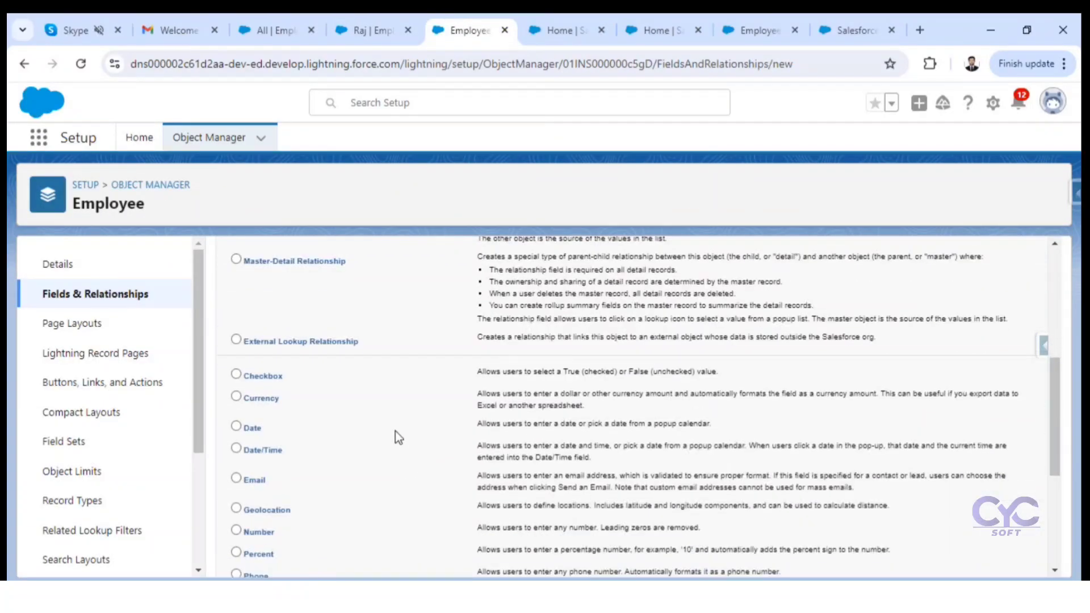
scroll(399, 437, down, 3)
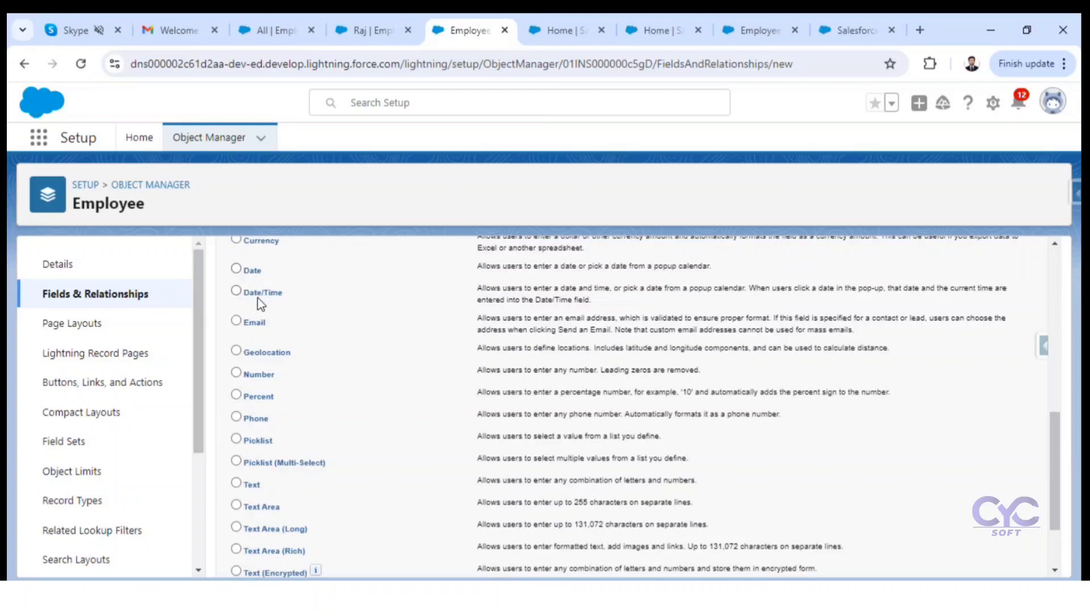
click(239, 322)
scroll(857, 415, down, 2)
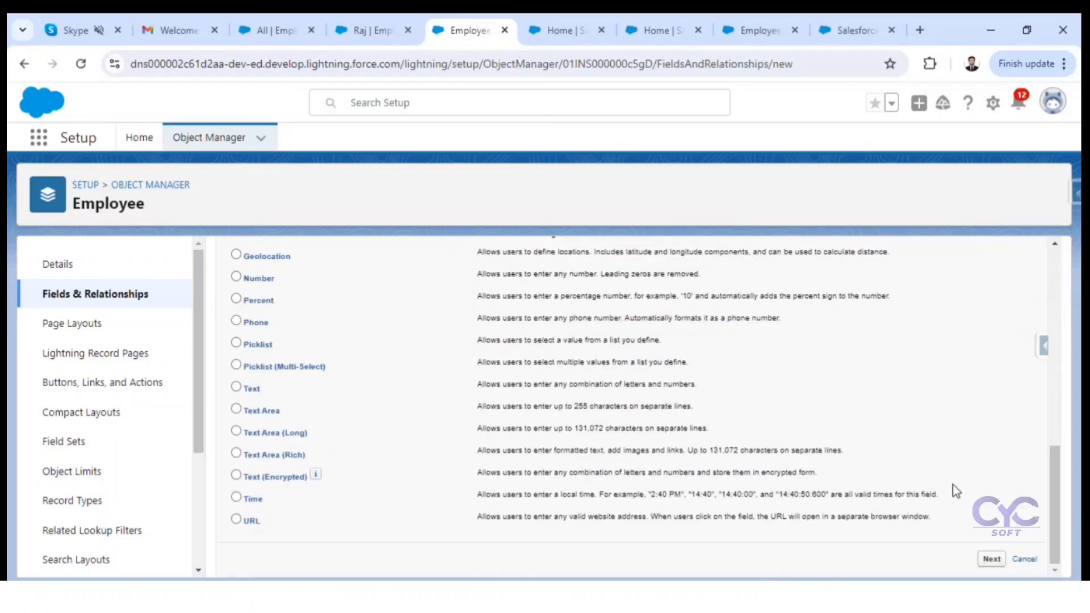
click(987, 556)
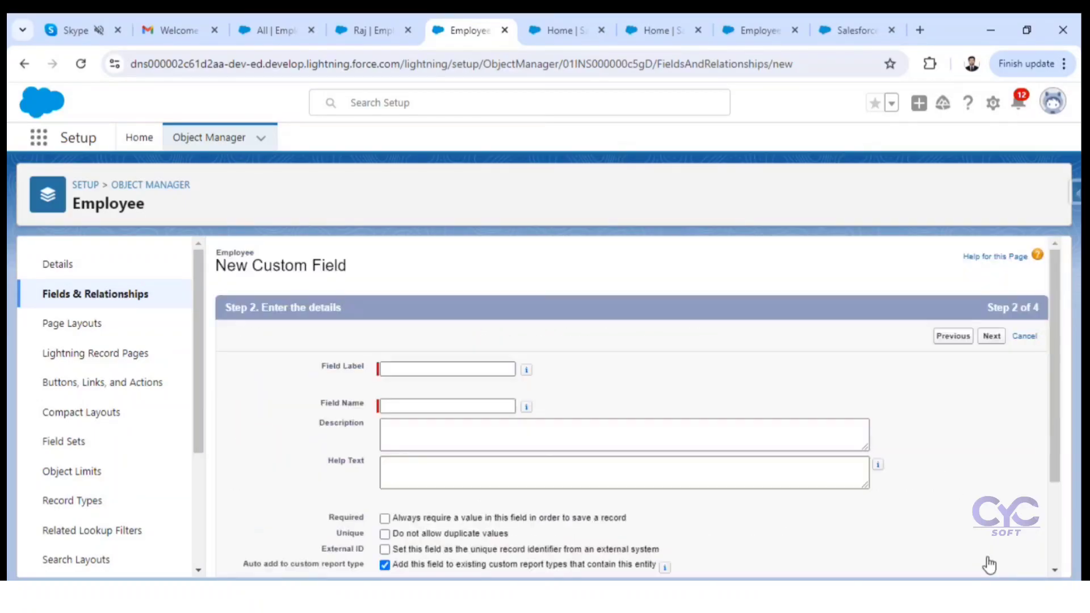
Step: Label the new email field Emp Email with field name Emp_Email and continue to field-level security
click(491, 369)
text(Em)
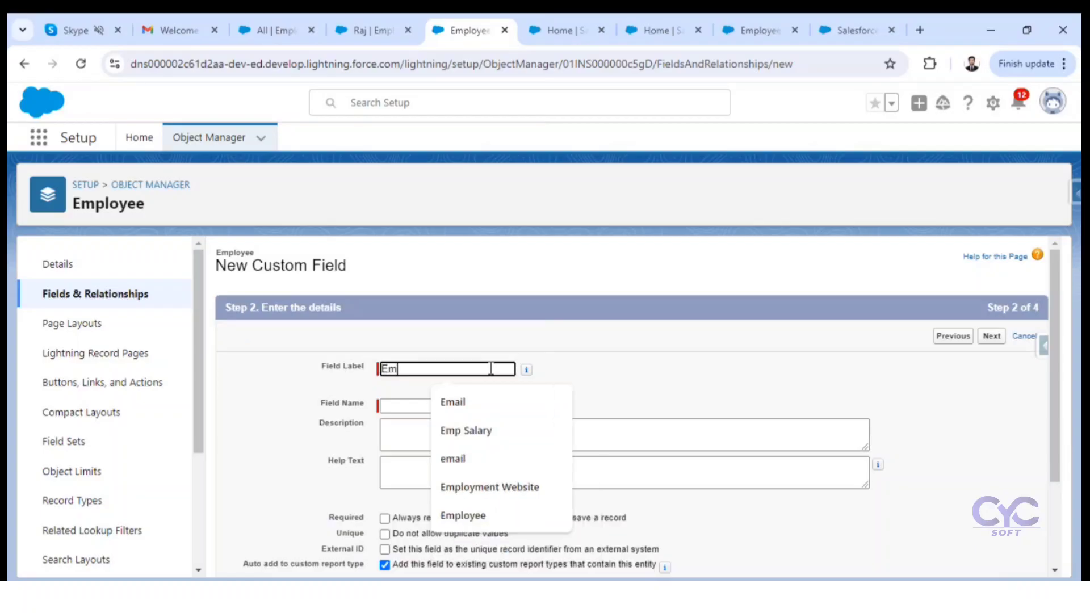
text(p Email)
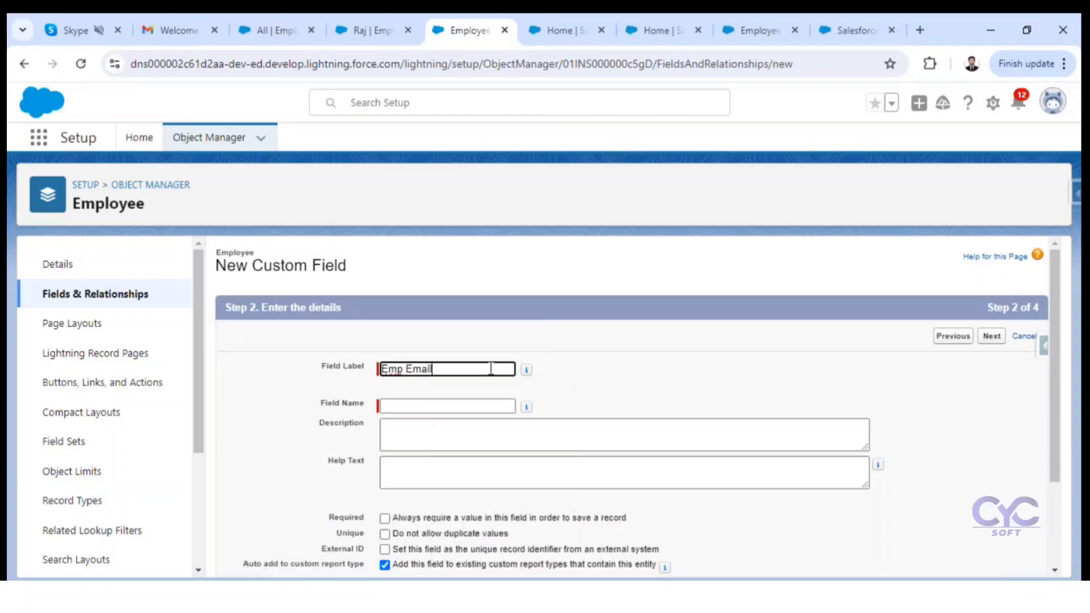
click(654, 390)
scroll(655, 394, down, 3)
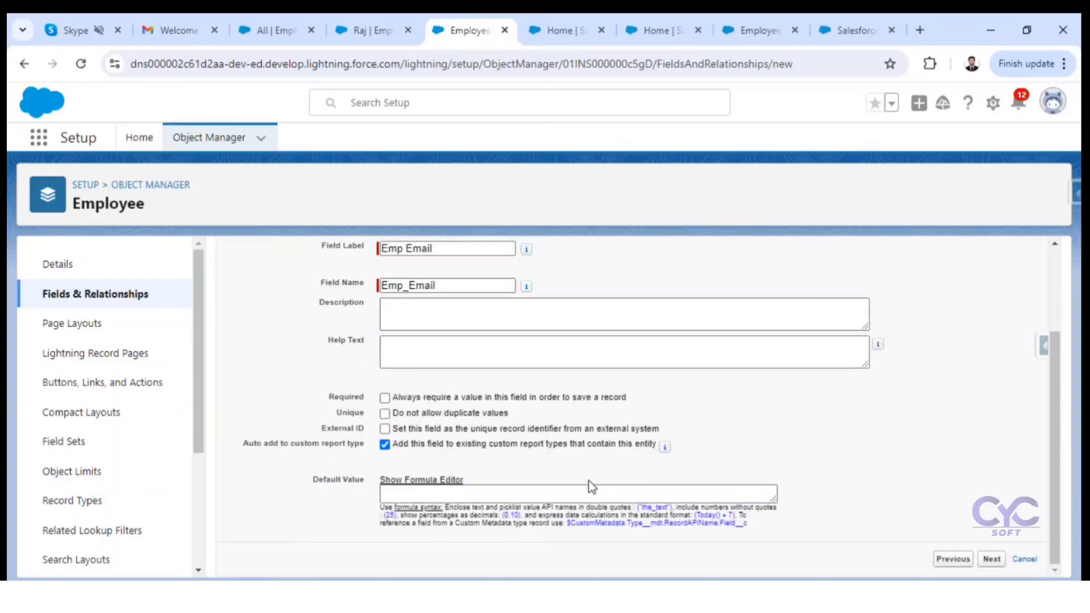
click(991, 560)
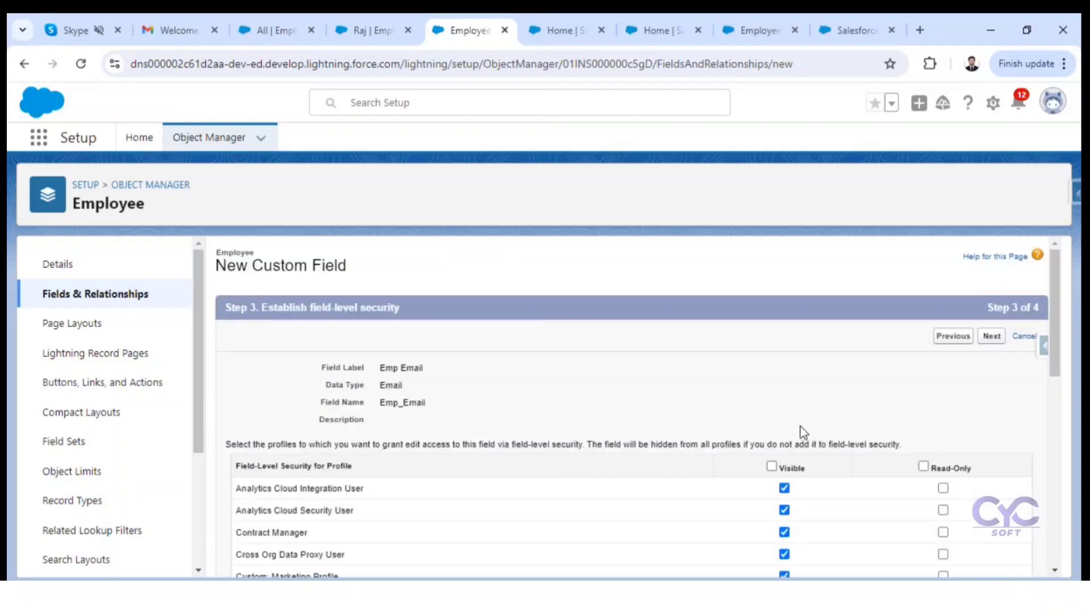
Step: Make Emp Email visible only to the System Administrator profile and save the field with the Employee Layout included
click(773, 466)
click(773, 466)
scroll(857, 438, down, 10)
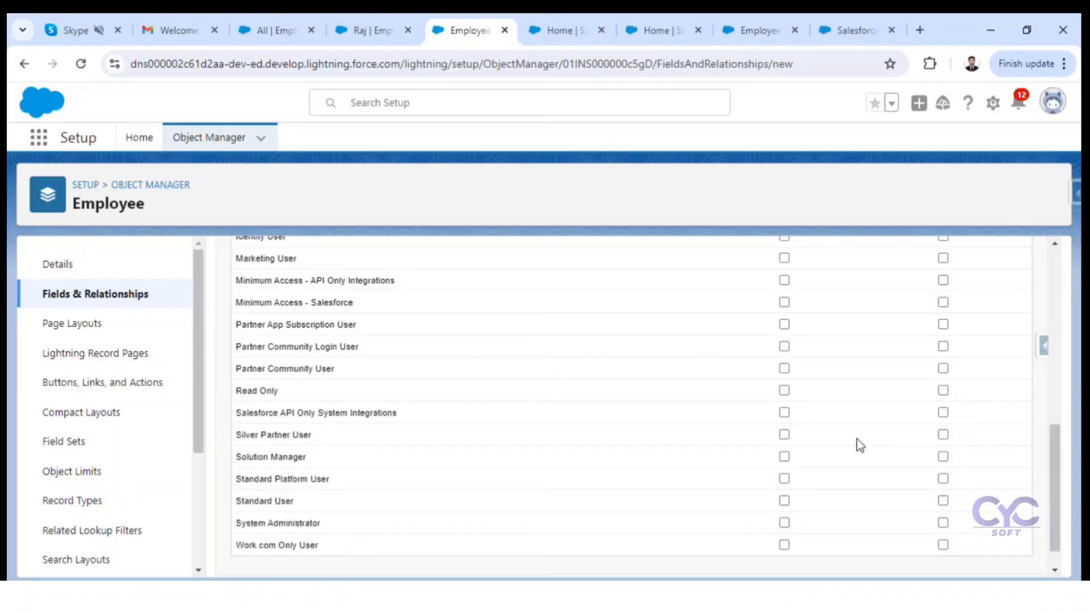
click(784, 491)
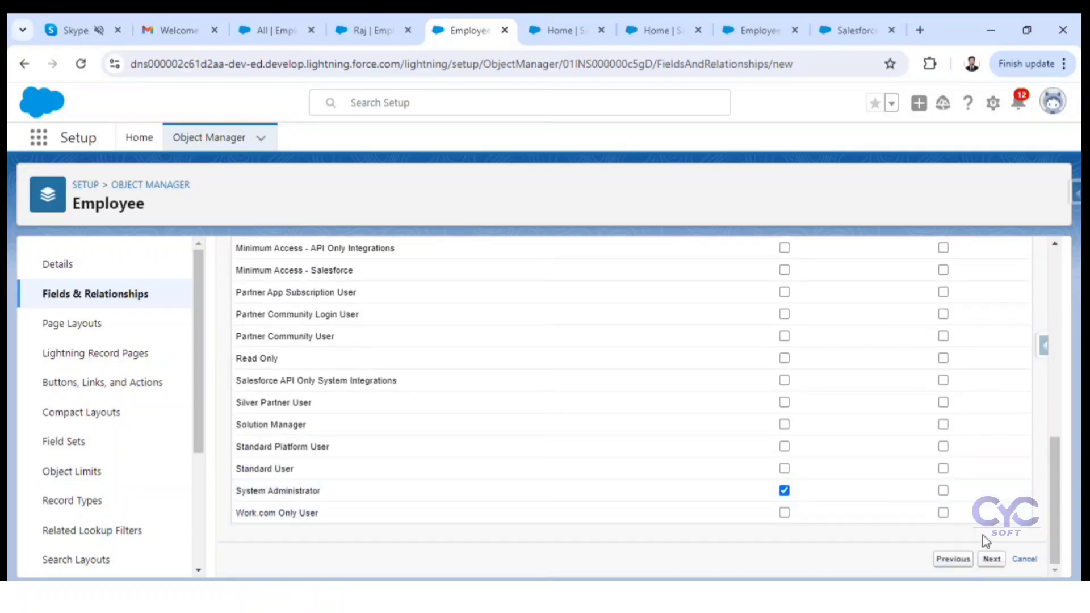
click(998, 560)
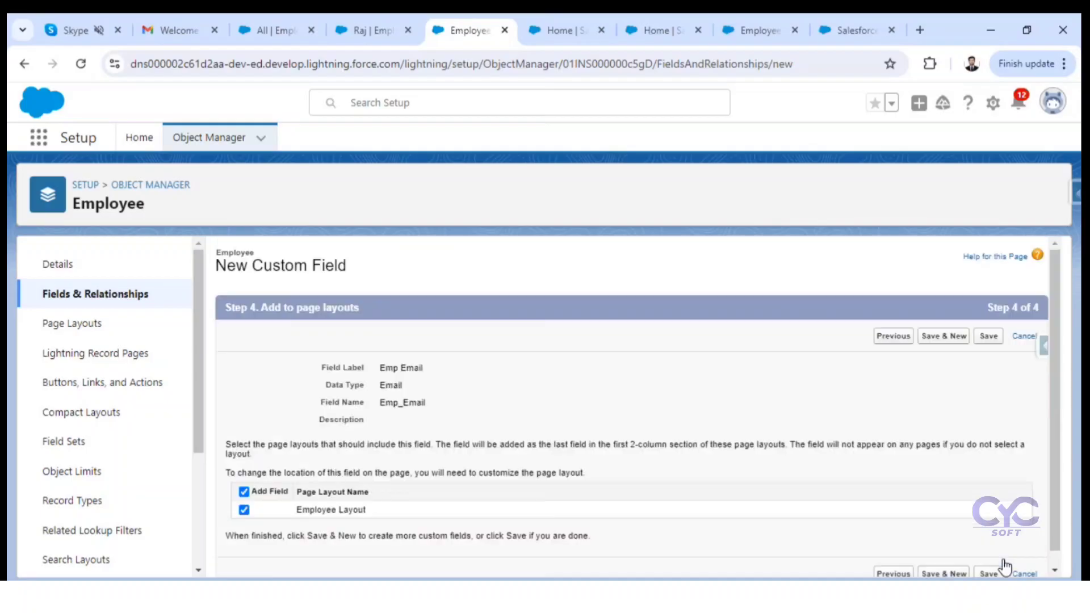
click(989, 340)
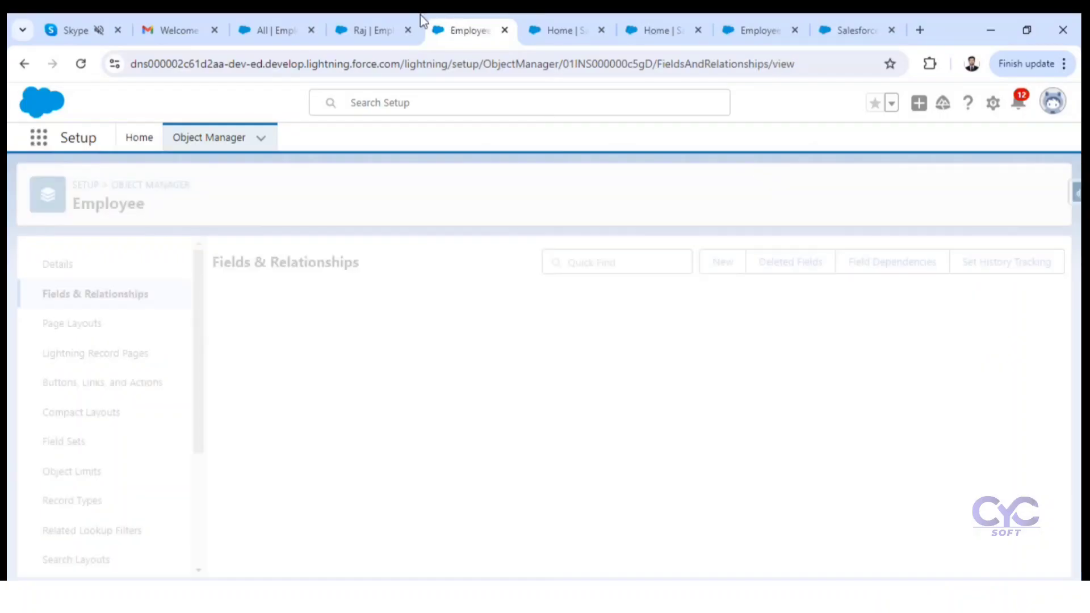
Step: Reload the open employee record and check its details for the Emp Email field
click(367, 27)
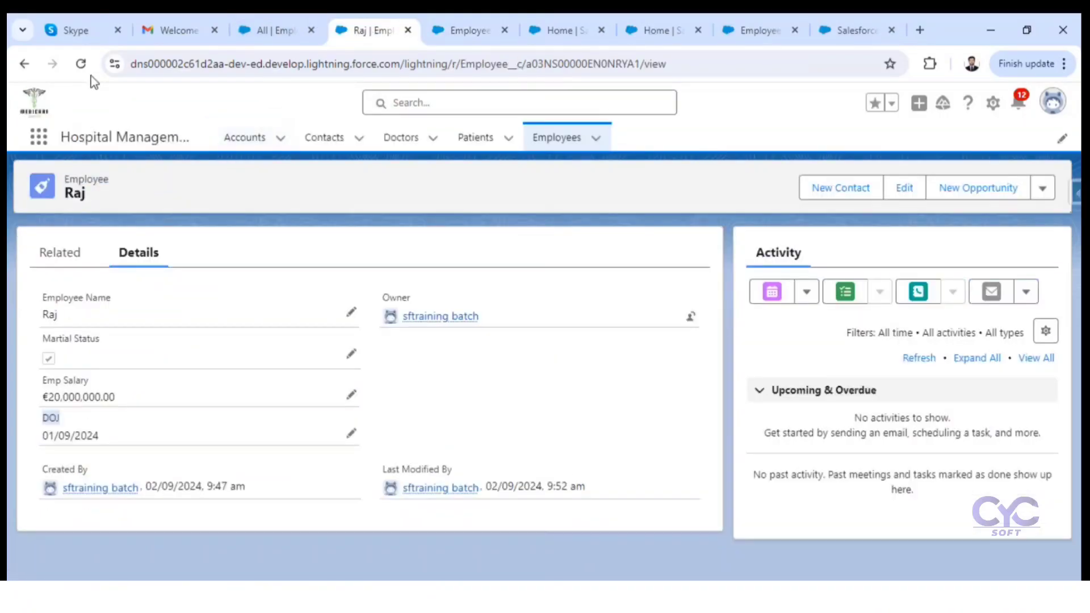
click(82, 64)
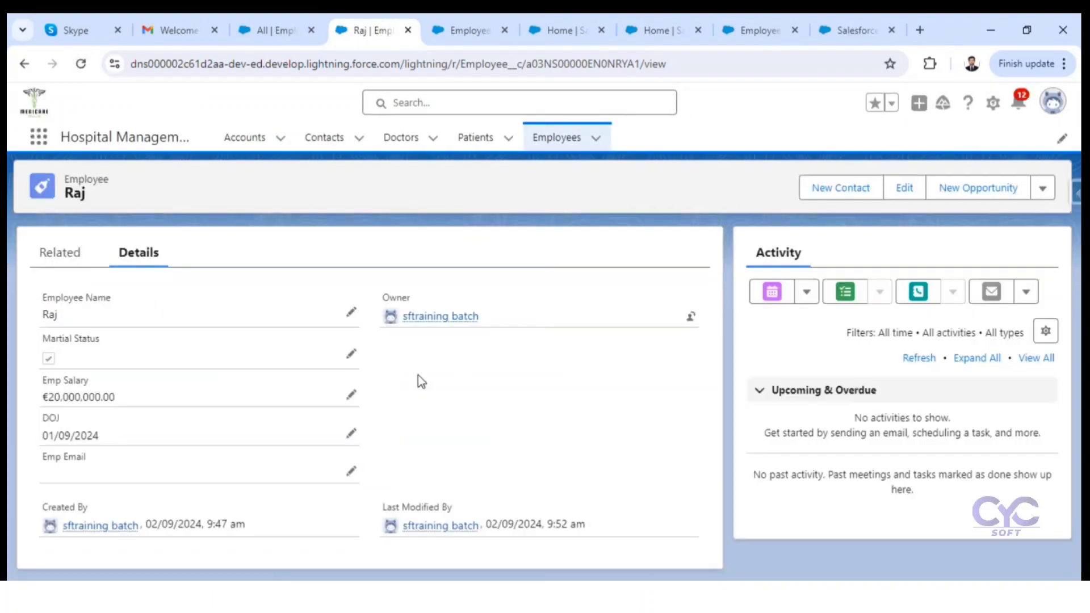
drag(32, 462, 95, 461)
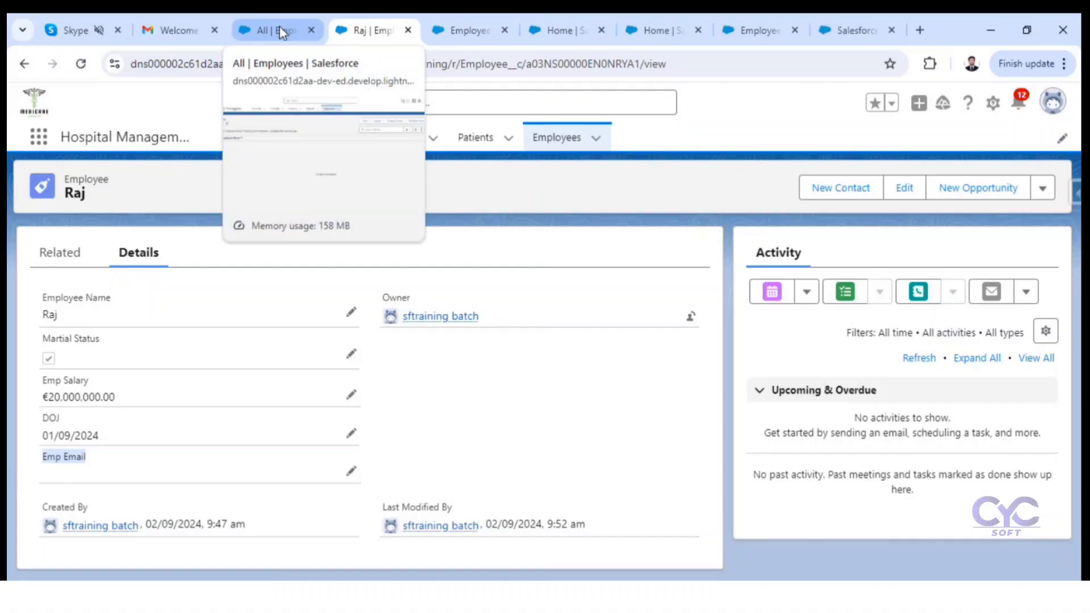
Step: Return to the Employee object's Fields & Relationships and start a new custom field of type Text Area (Long)
click(464, 30)
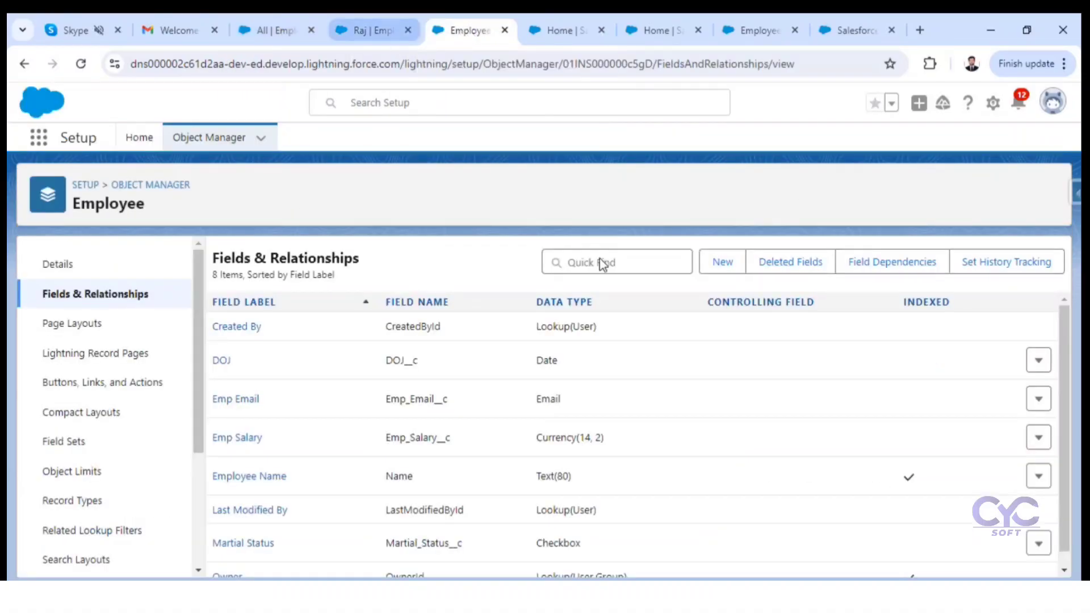
click(718, 266)
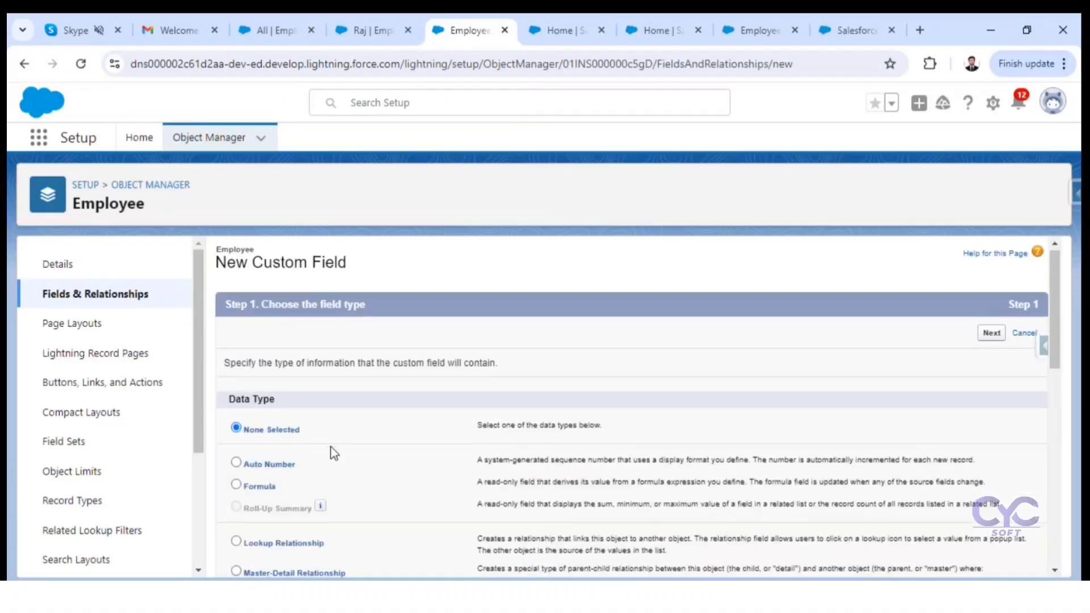
scroll(318, 443, down, 5)
scroll(276, 419, down, 1)
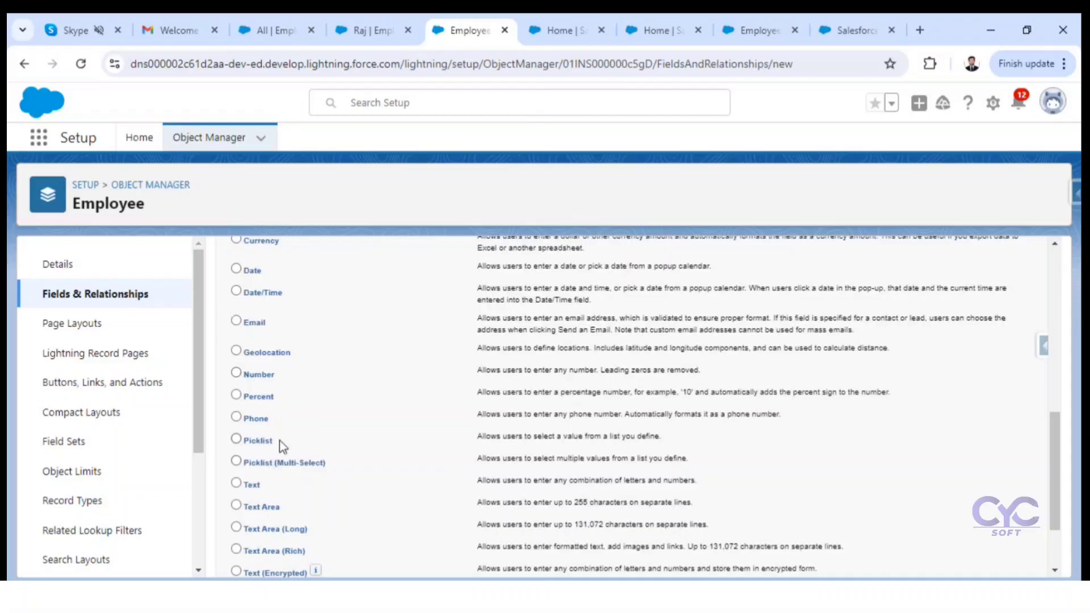
scroll(304, 463, down, 2)
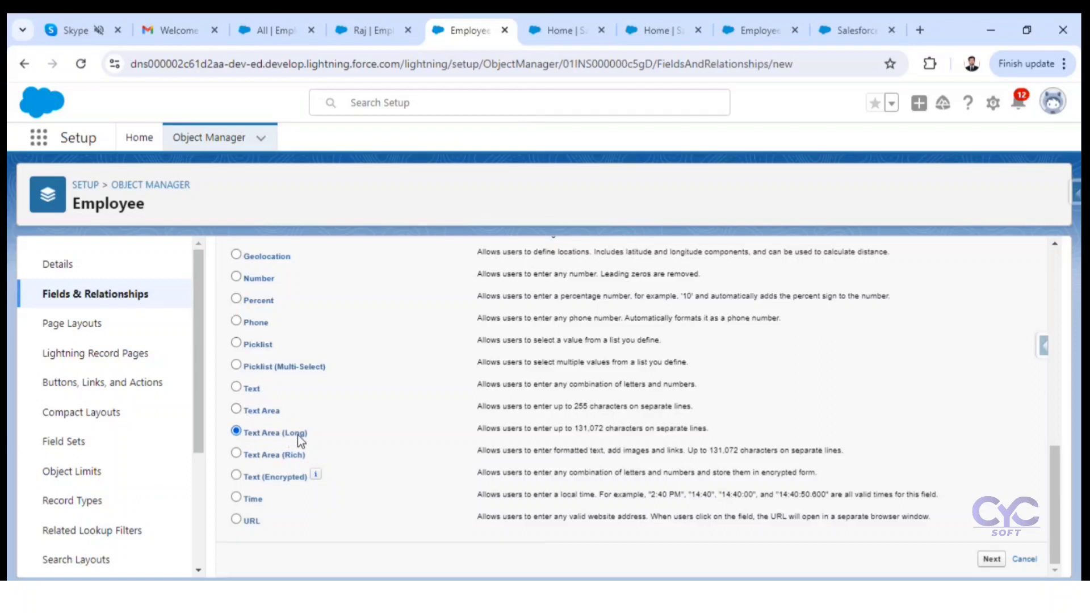
click(993, 561)
Step: Label the long text area field About with the matching field name and continue to field-level security
click(449, 368)
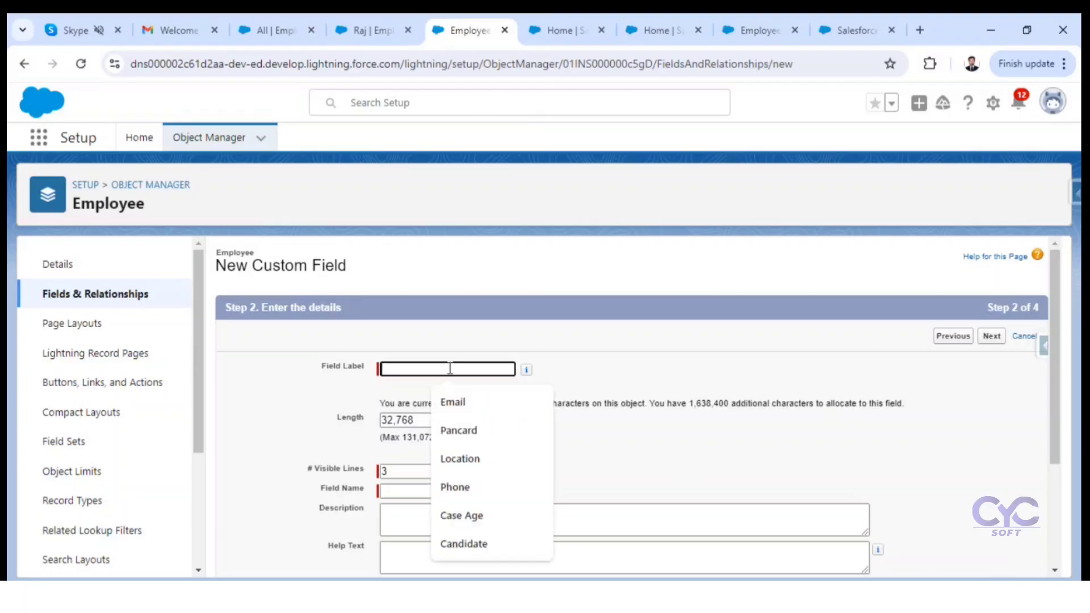
text(About)
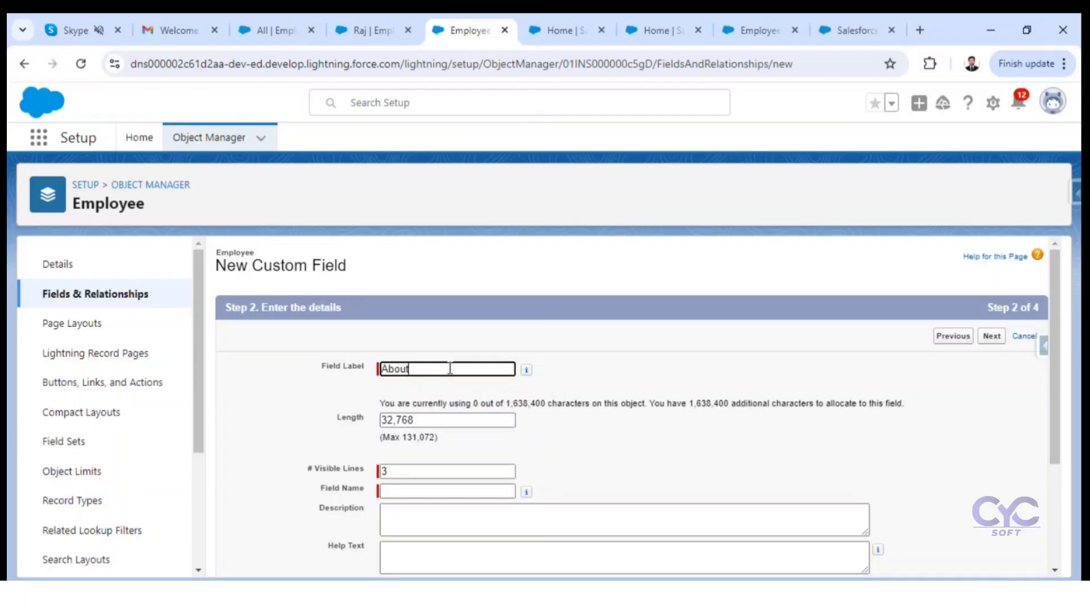
click(602, 390)
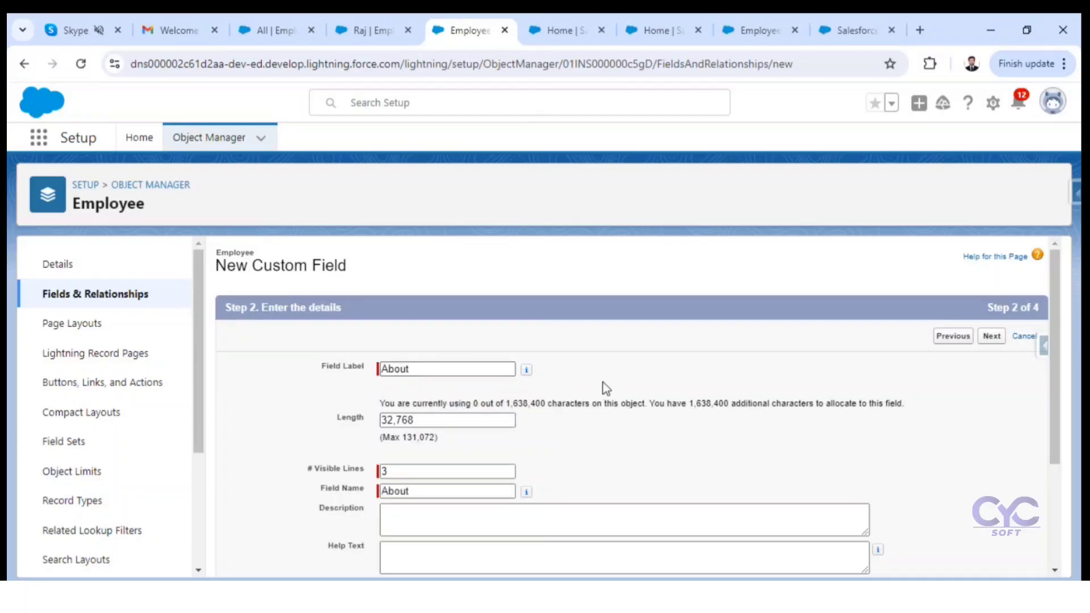
scroll(604, 386, down, 3)
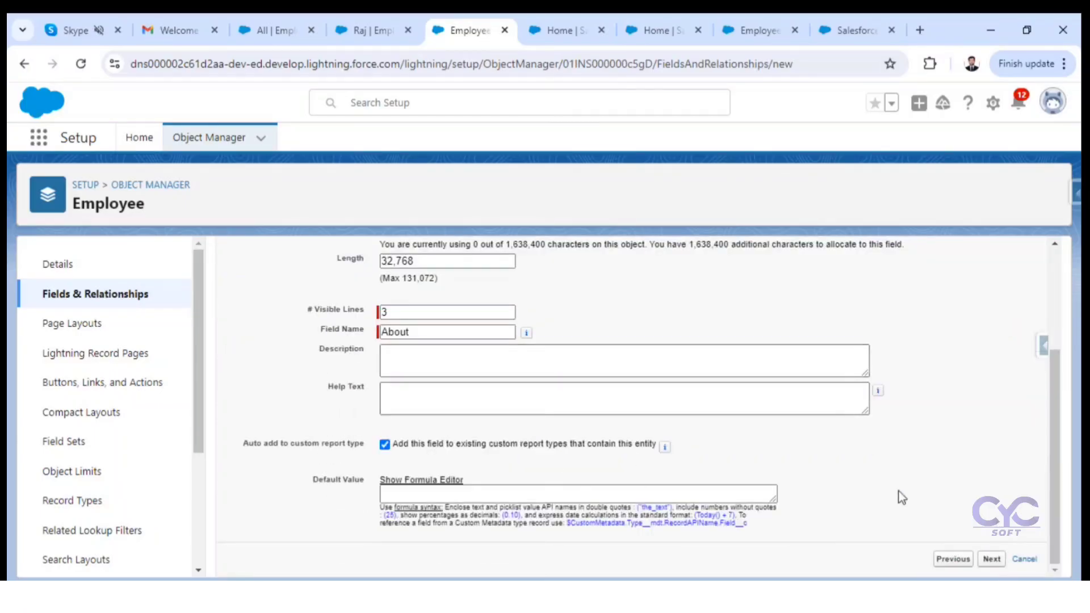
click(992, 560)
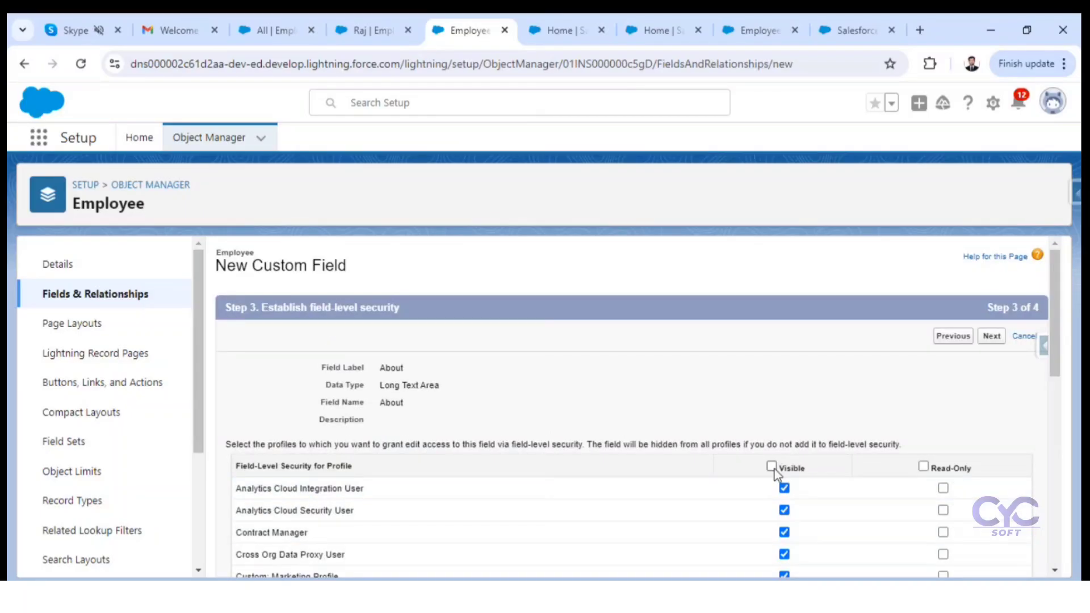
Step: Make About visible only to System Administrator, save it with the Employee Layout included, and begin another new field
click(771, 466)
click(772, 466)
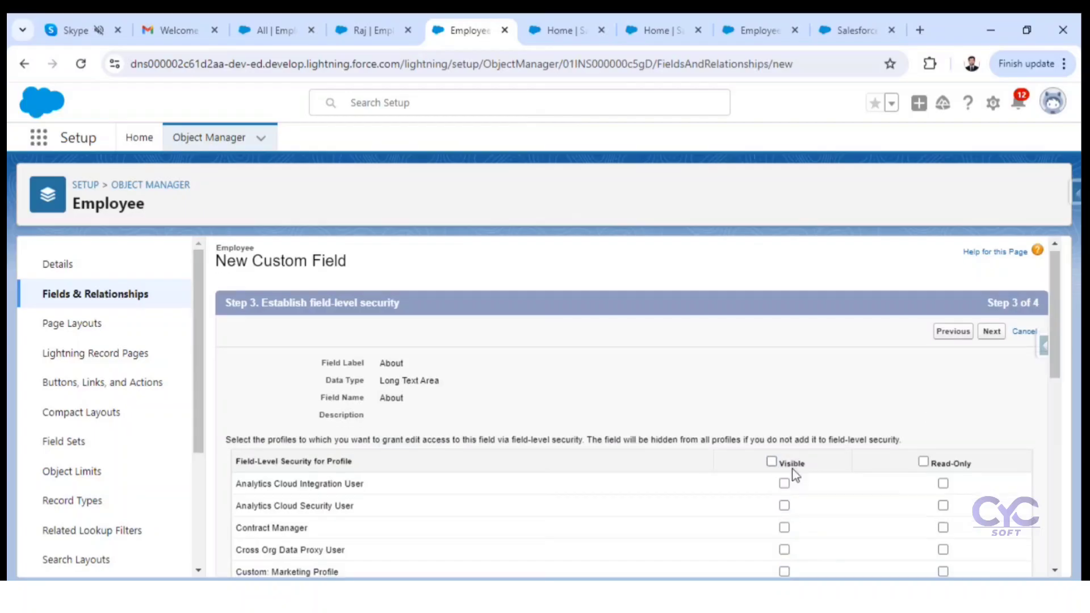
scroll(784, 502, down, 10)
click(785, 491)
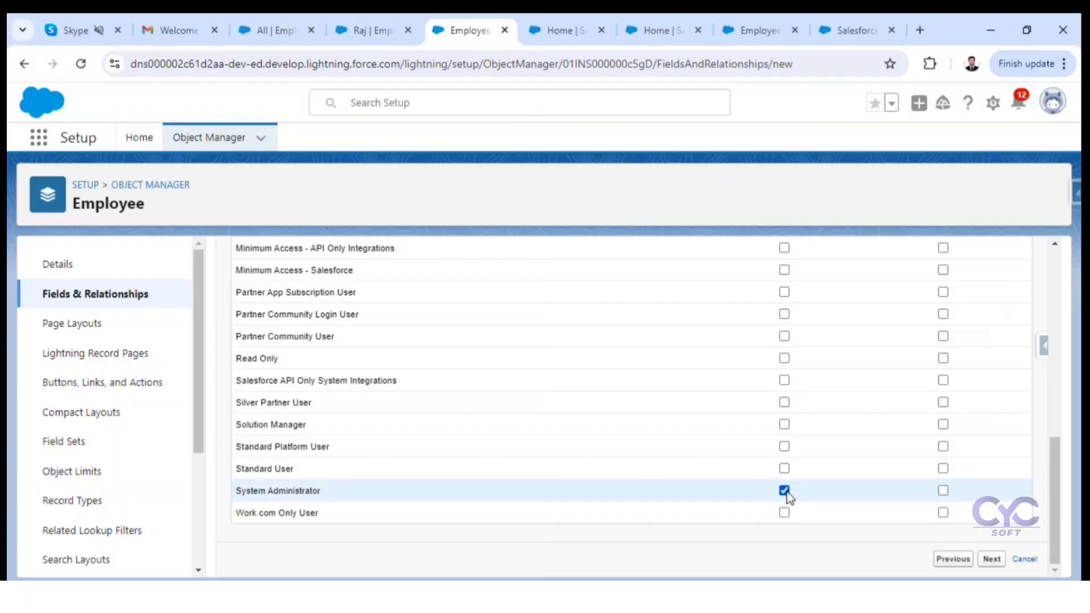
click(992, 560)
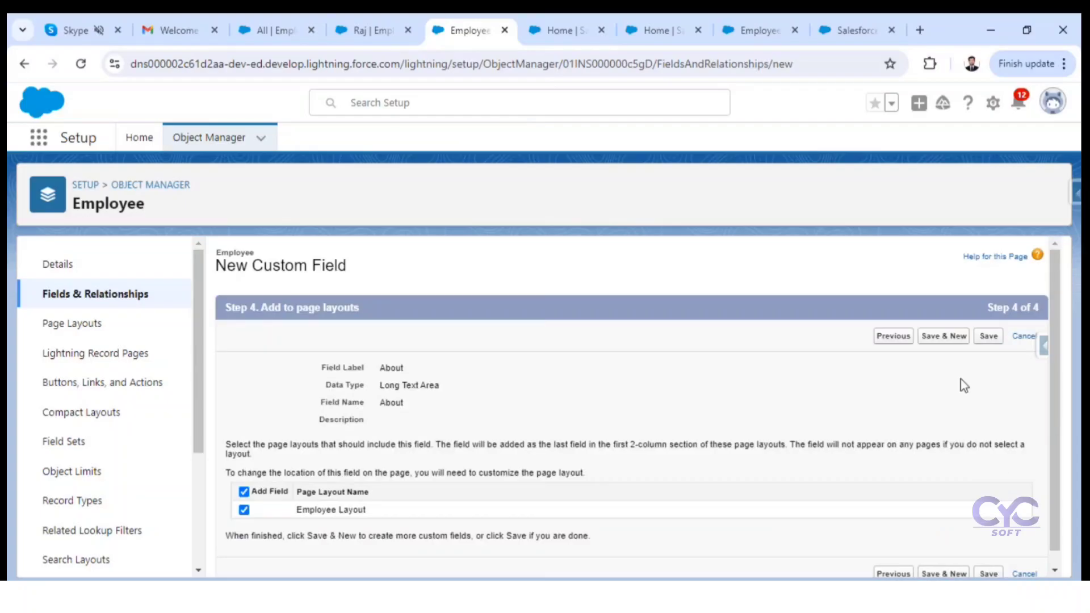
click(947, 336)
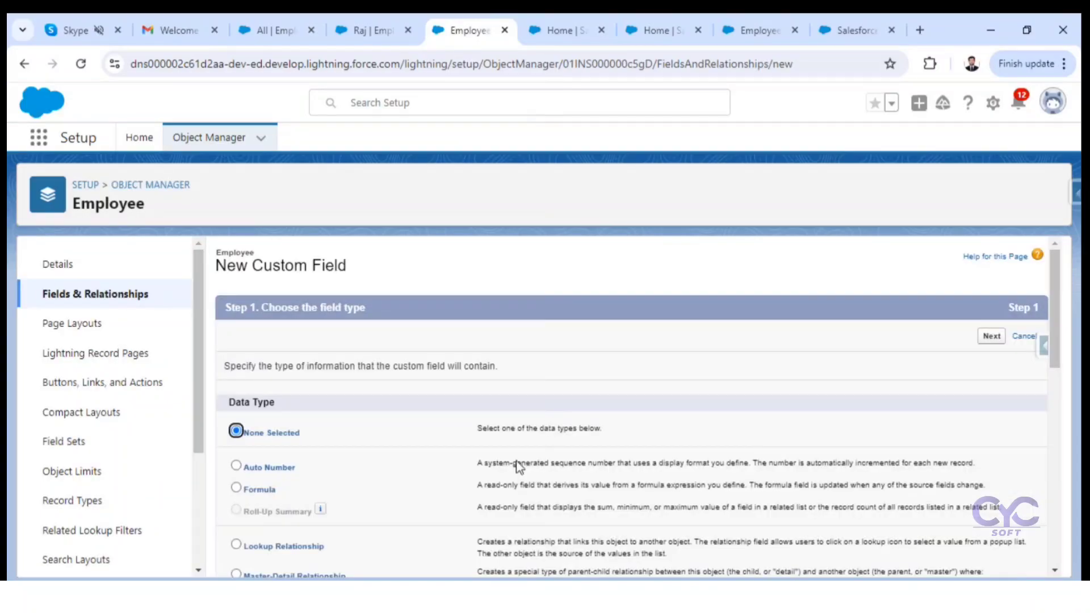
Step: Choose Picklist as the data type of the new Employee field and continue to its details
scroll(500, 495, down, 5)
scroll(501, 495, down, 3)
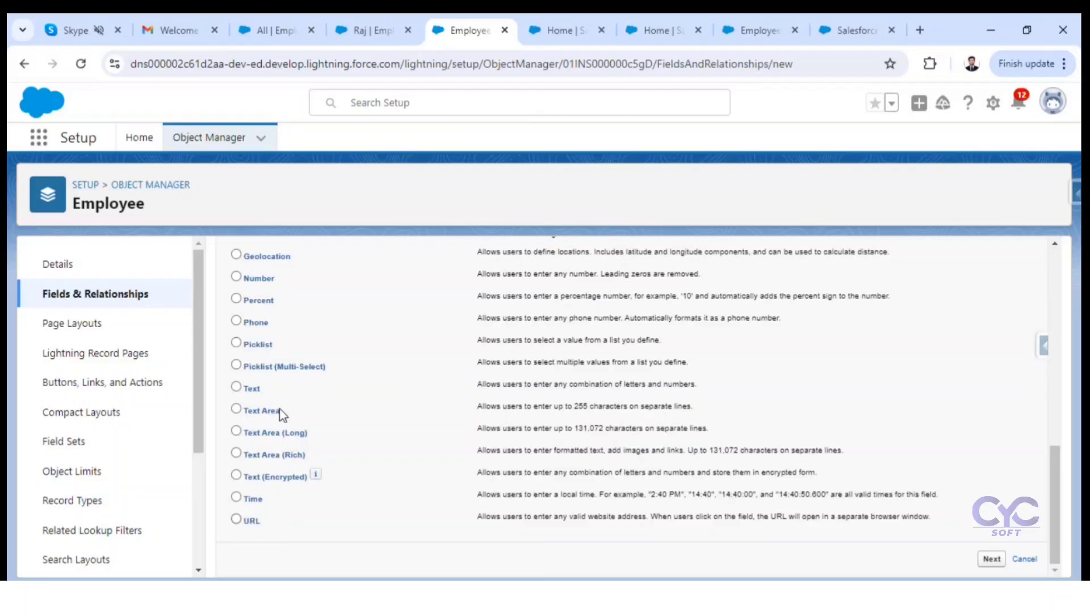
click(237, 342)
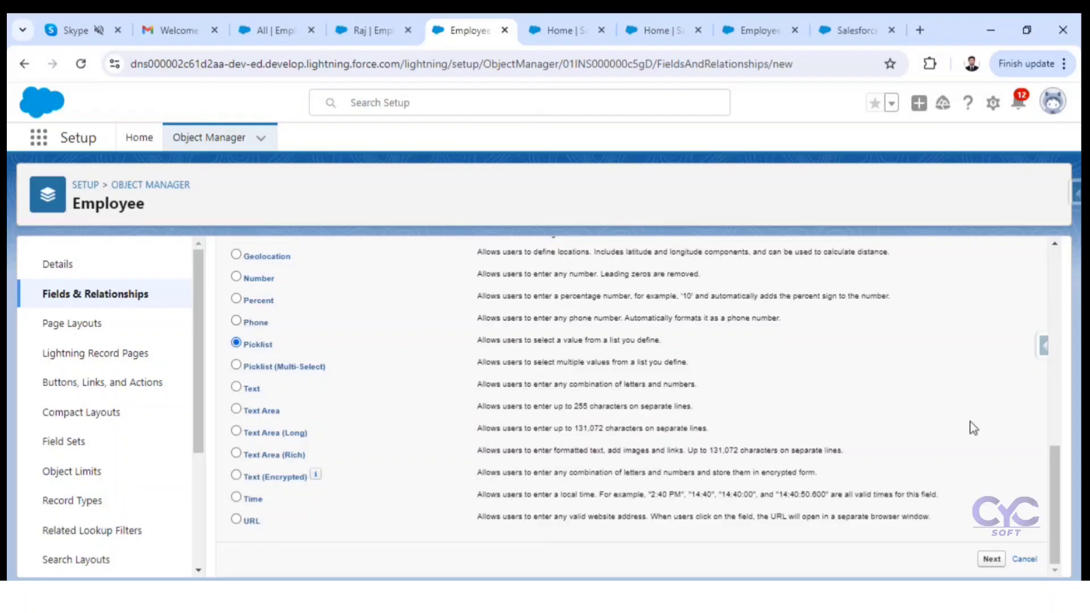
click(992, 560)
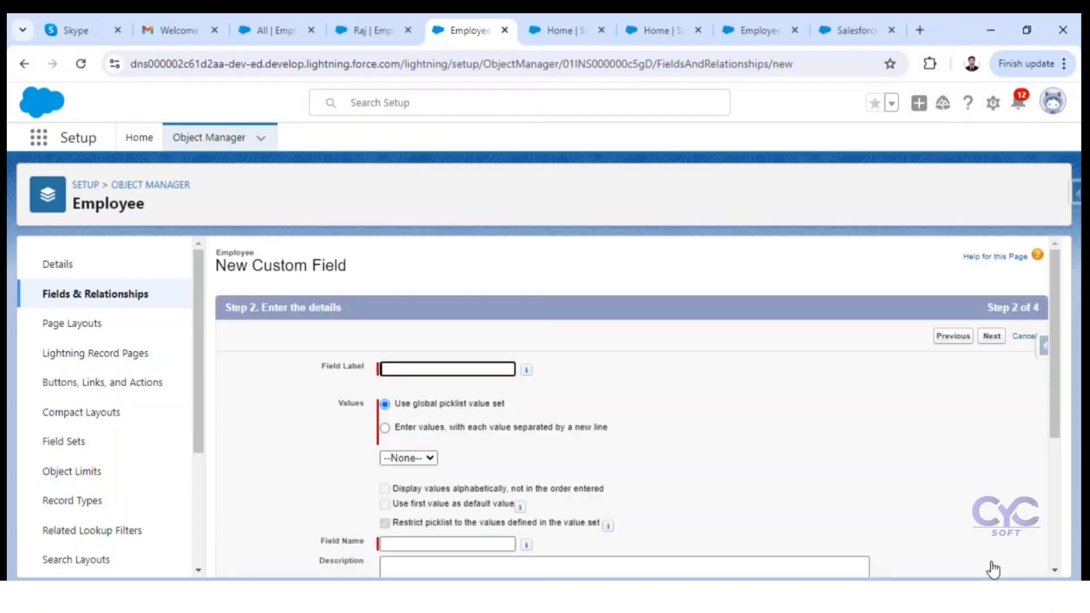
Step: Label the new picklist field Gender with the matching field name
click(404, 367)
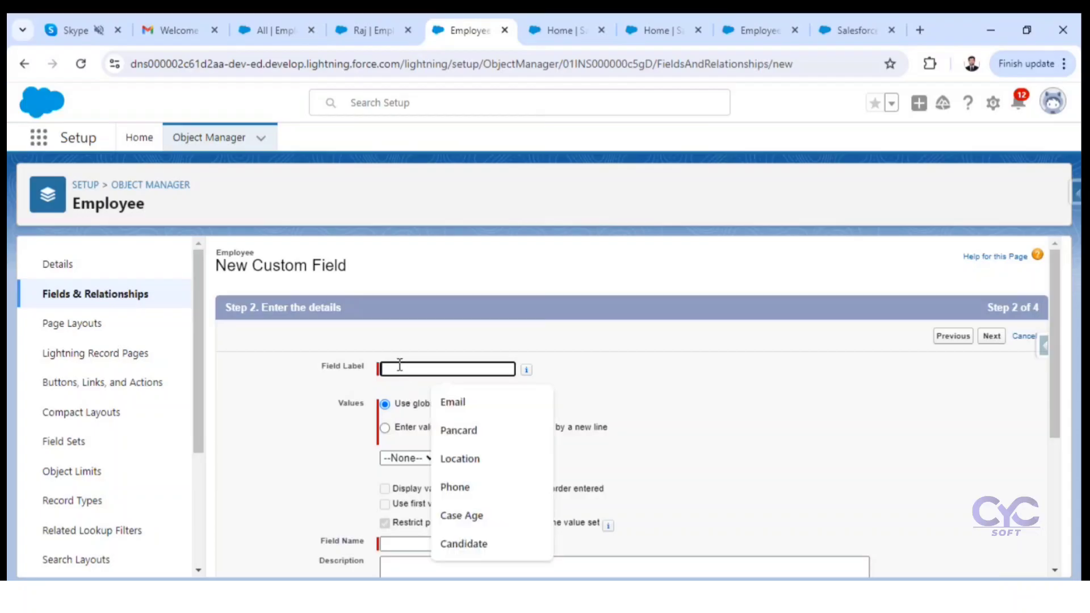
text(Gen)
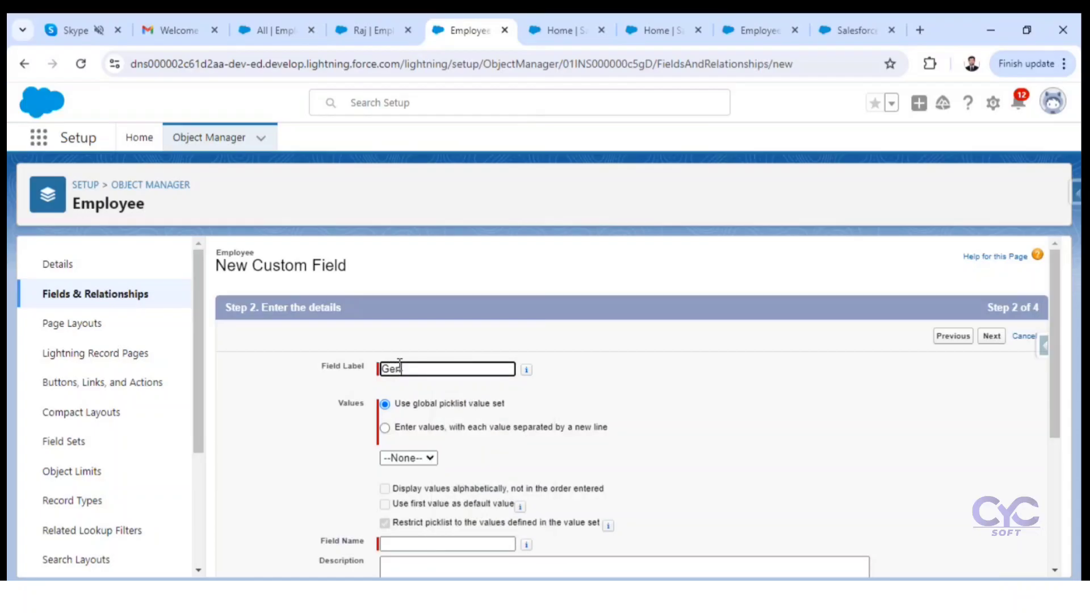
text(der)
click(491, 448)
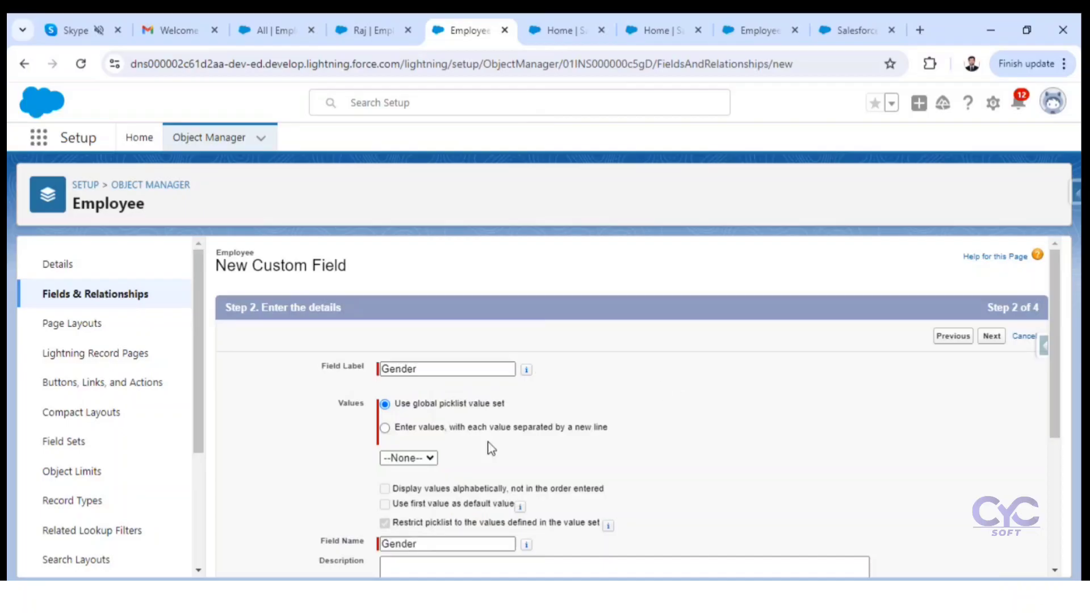
Step: Define the Gender picklist's own values Male, Female and Others on separate lines and continue to field-level security
click(390, 427)
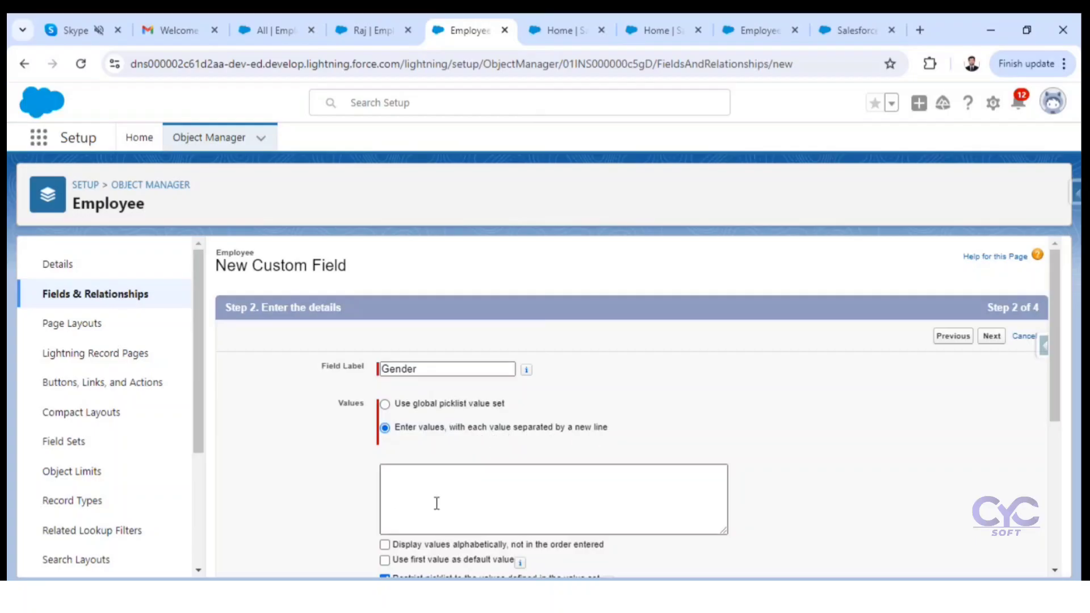
click(401, 477)
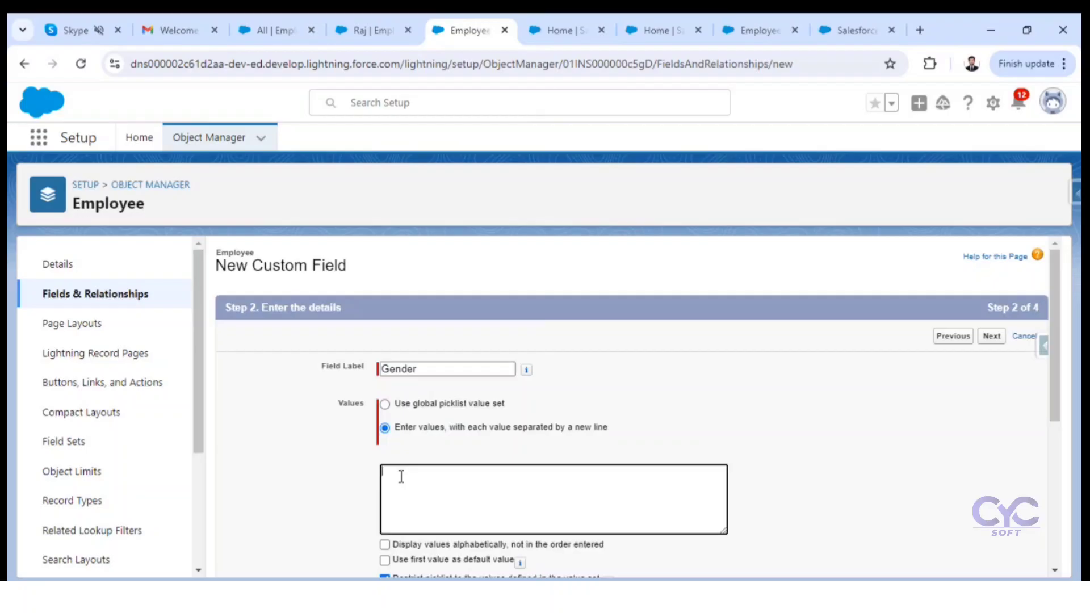
text(Male )
text(Female)
click(858, 492)
scroll(825, 508, down, 4)
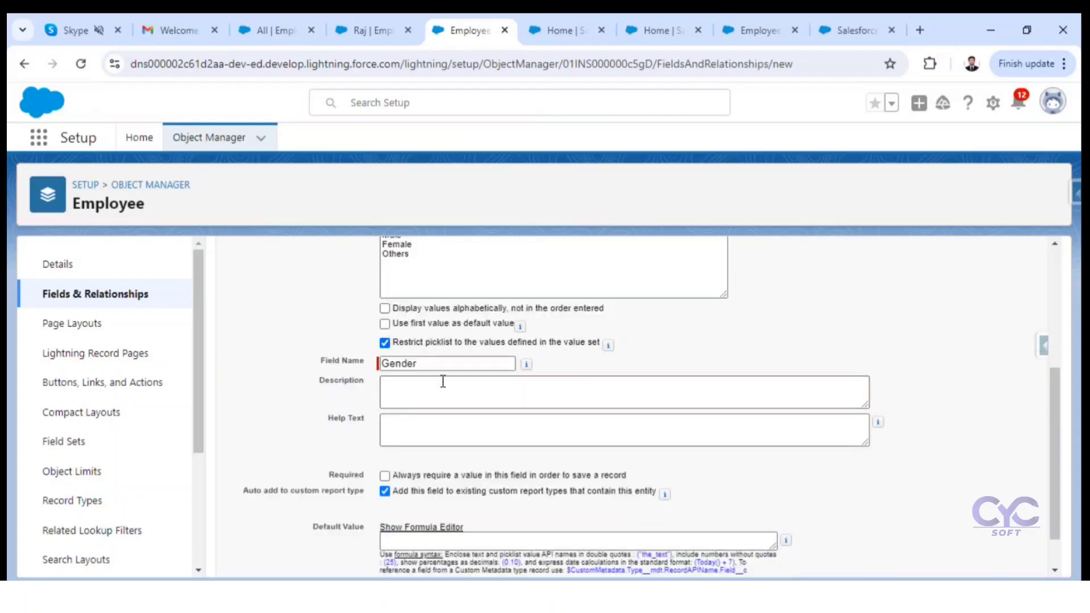
scroll(492, 443, down, 1)
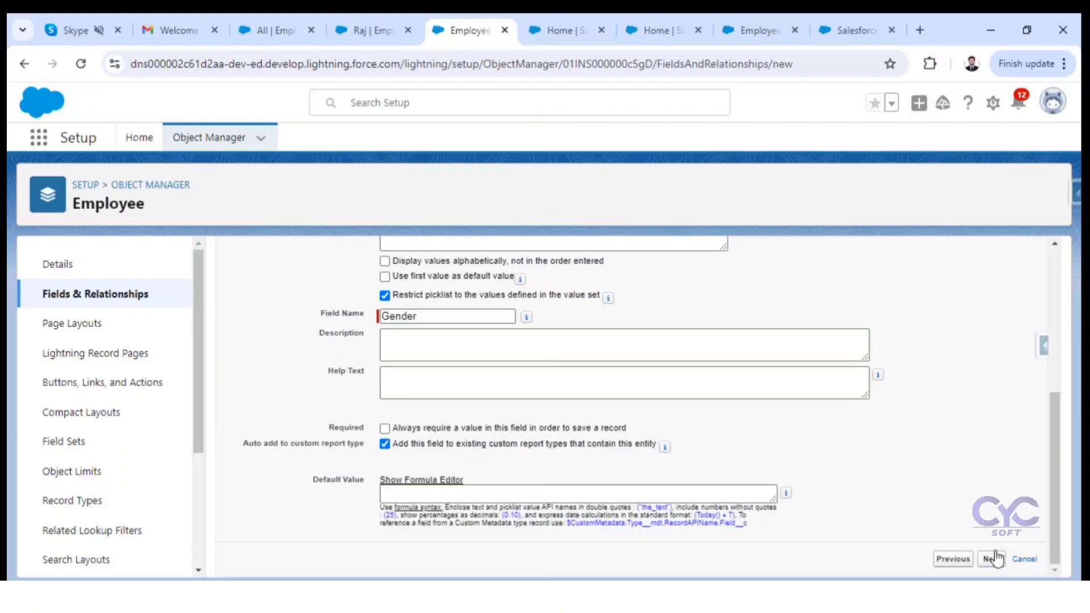
click(994, 558)
Step: Make Gender visible only to System Administrator, save it with the Employee Layout included, and begin another new field
click(772, 469)
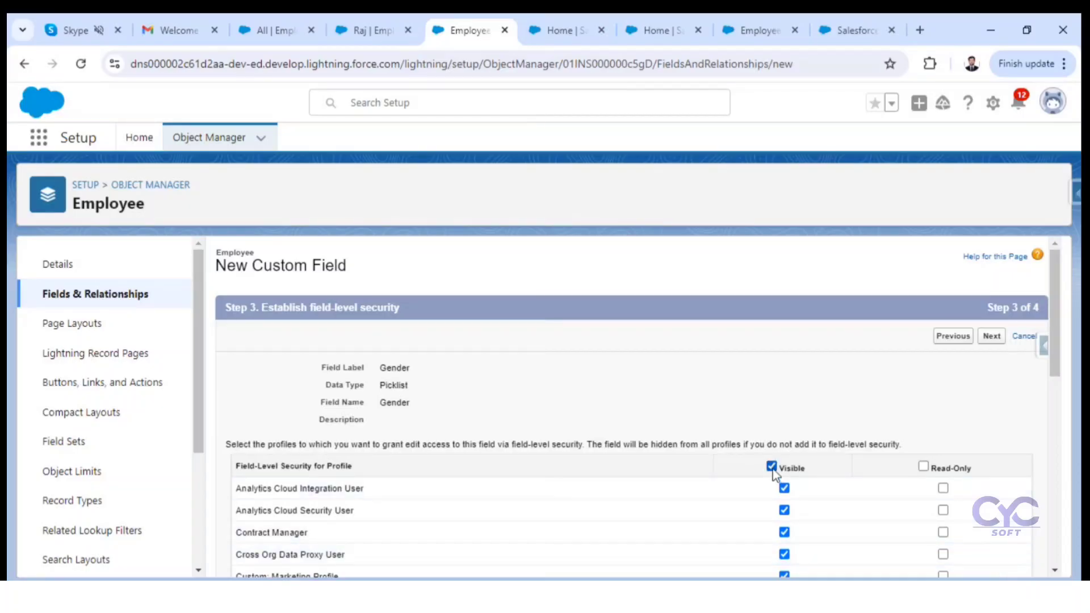
click(772, 469)
scroll(783, 488, down, 10)
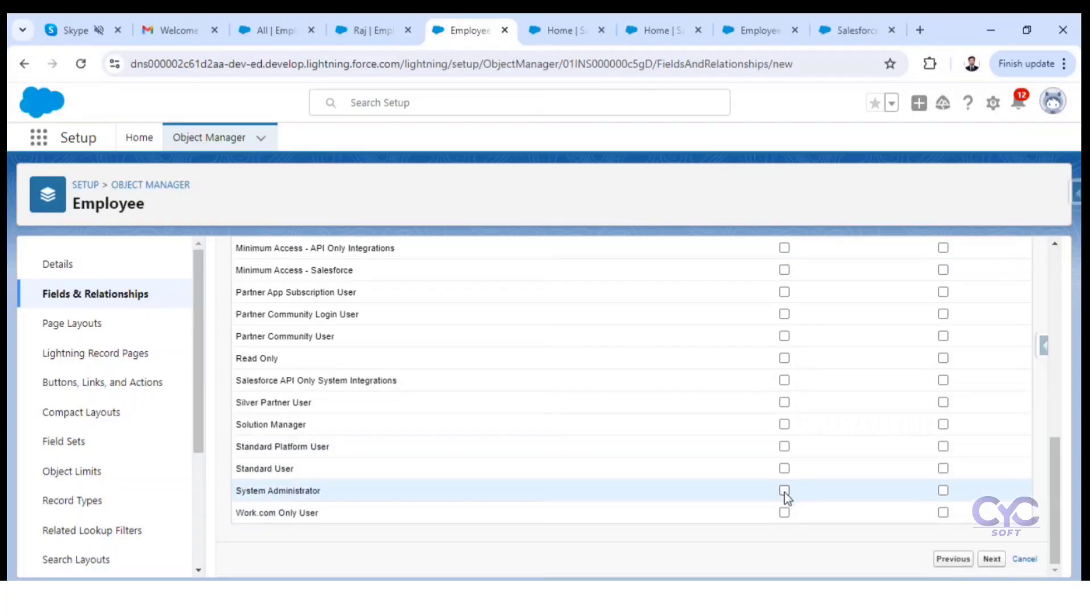
click(784, 490)
click(992, 559)
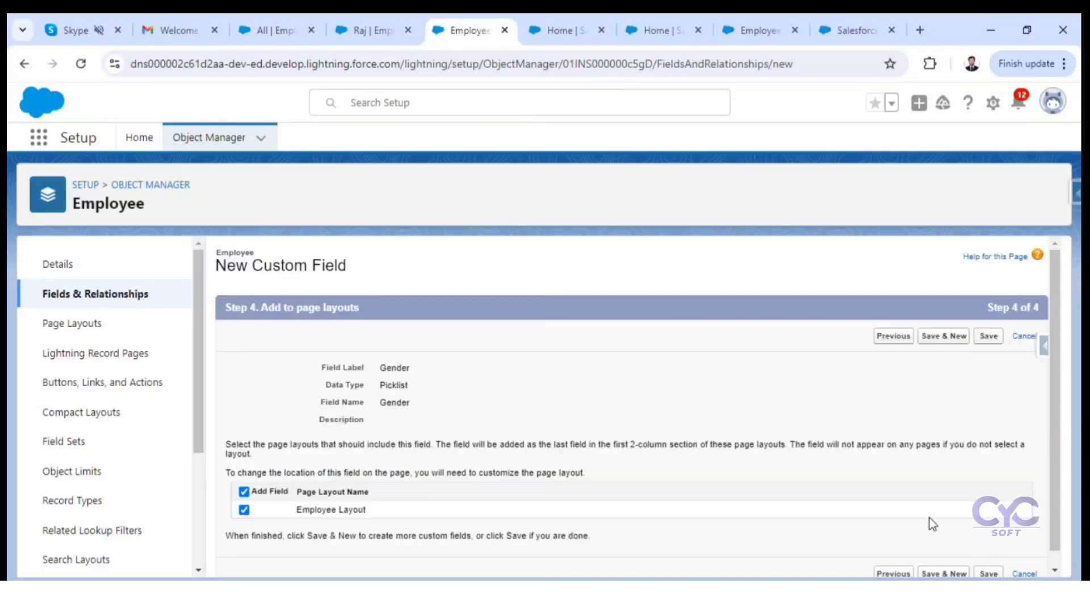
scroll(953, 528, down, 1)
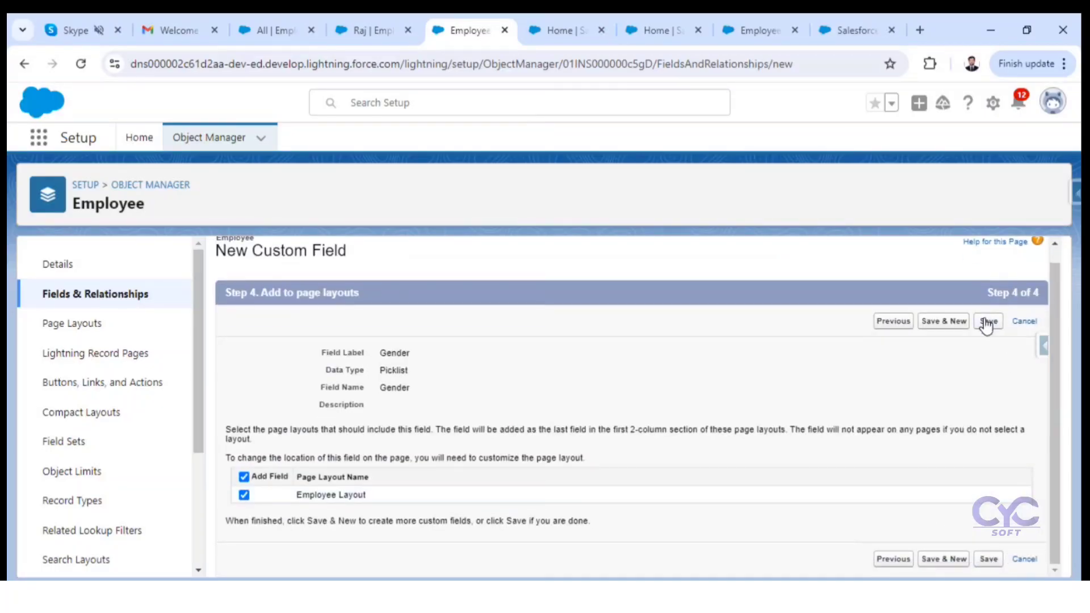
click(956, 322)
Step: Choose Picklist (Multi-Select) as the new Employee field's data type, accept the limitations notice, and continue to its details
scroll(571, 423, down, 10)
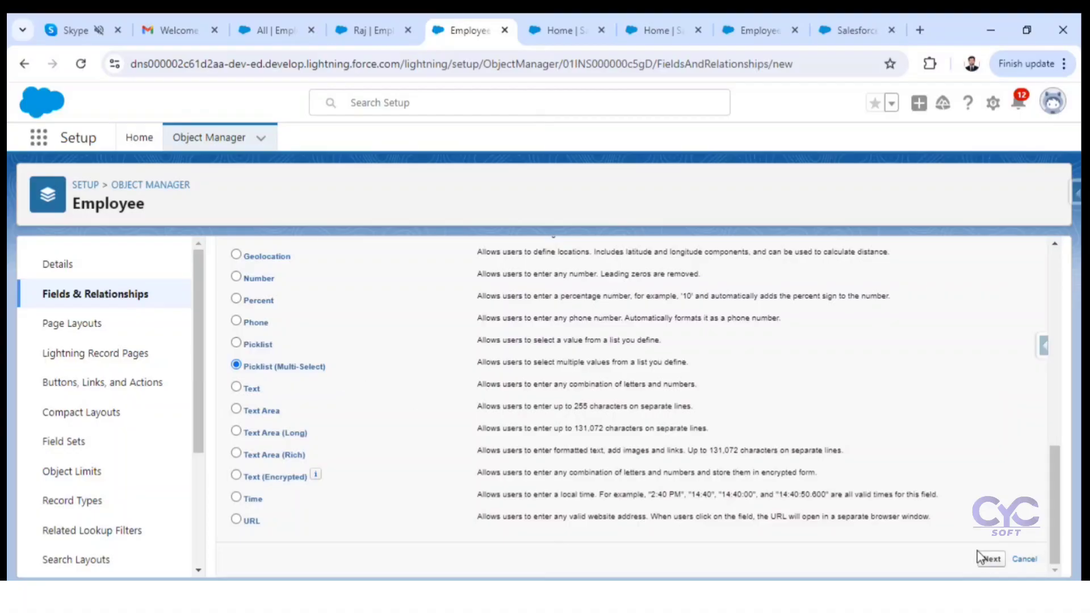
click(991, 560)
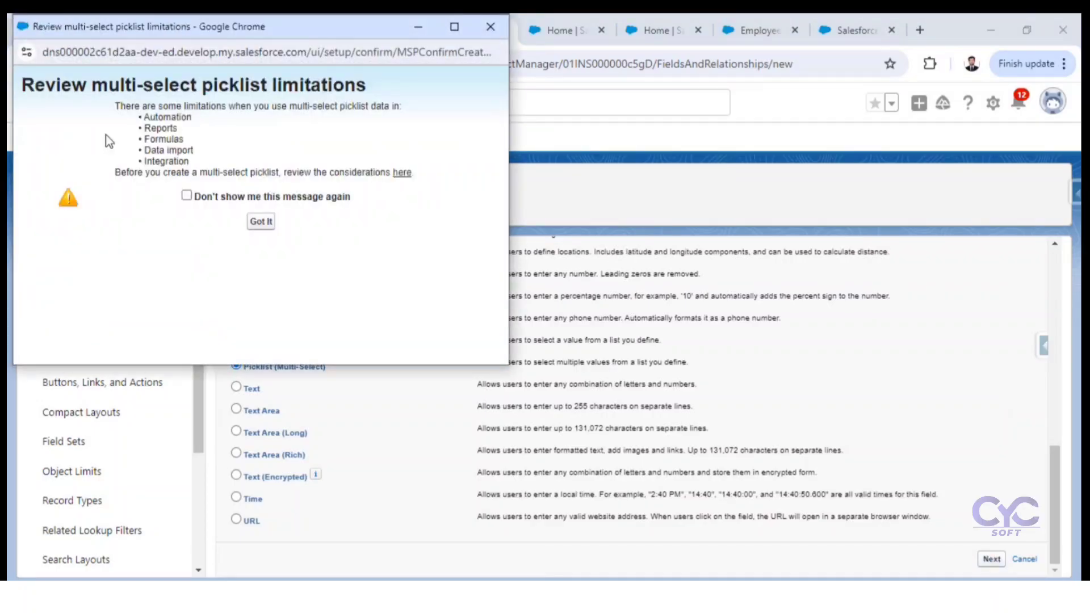
click(261, 222)
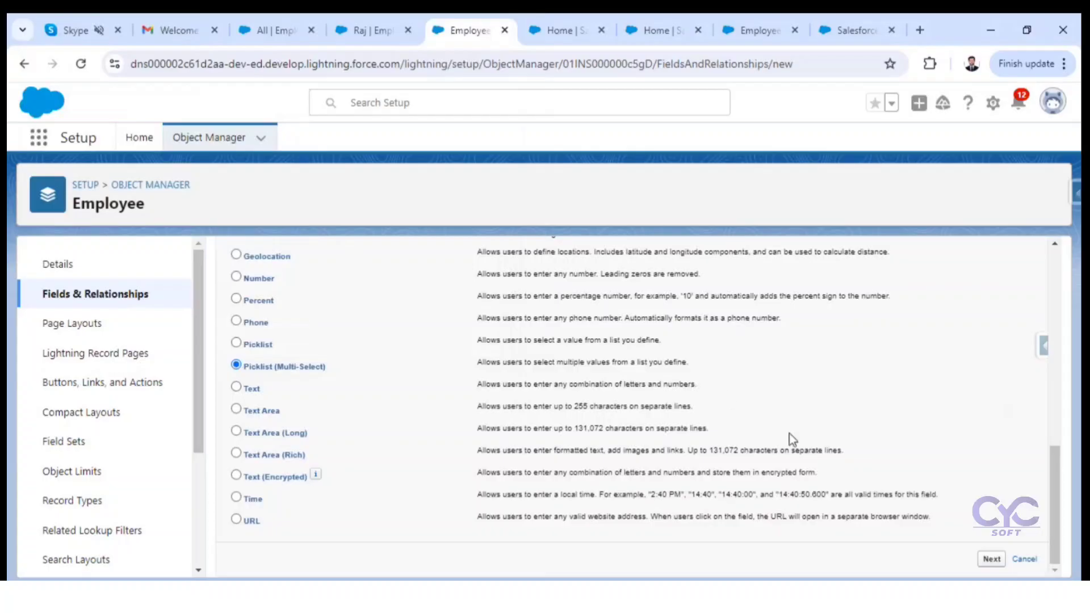
click(992, 559)
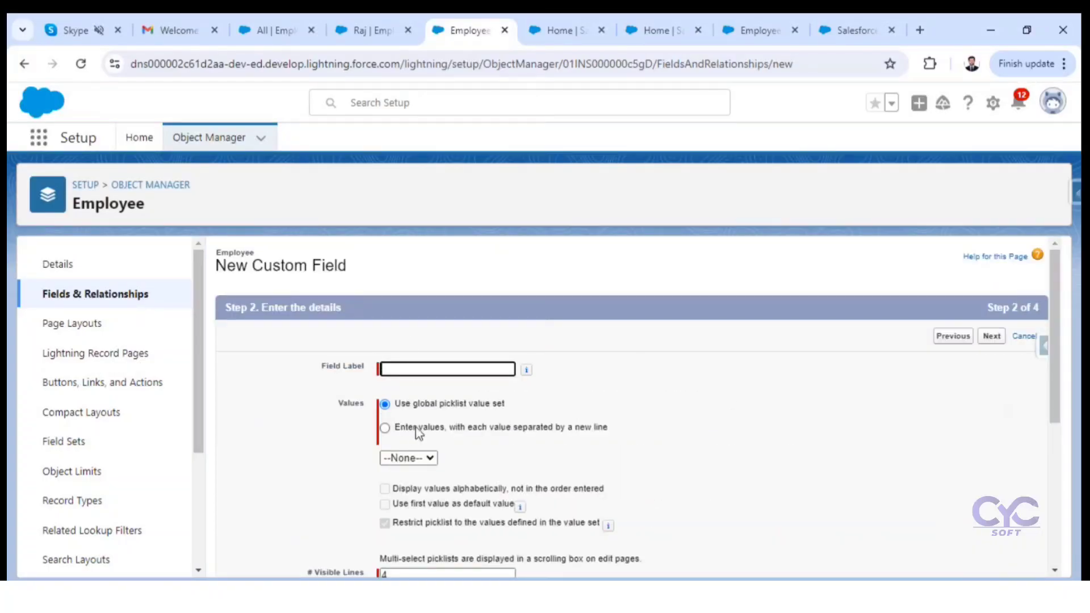
Step: Label the new multi-select picklist field Qulaification with the matching field name
click(402, 366)
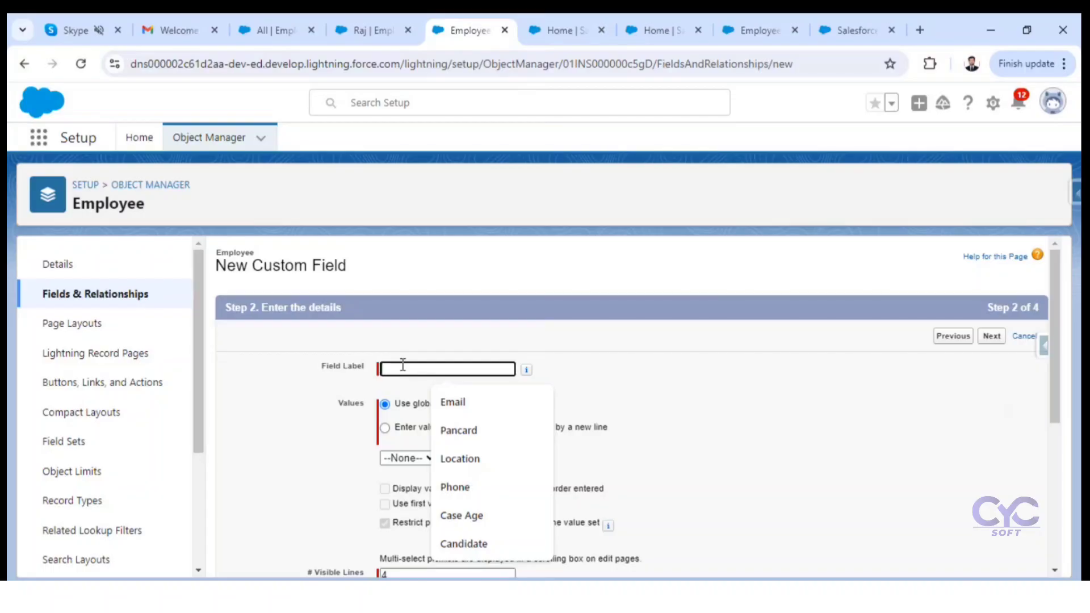
text(Qu)
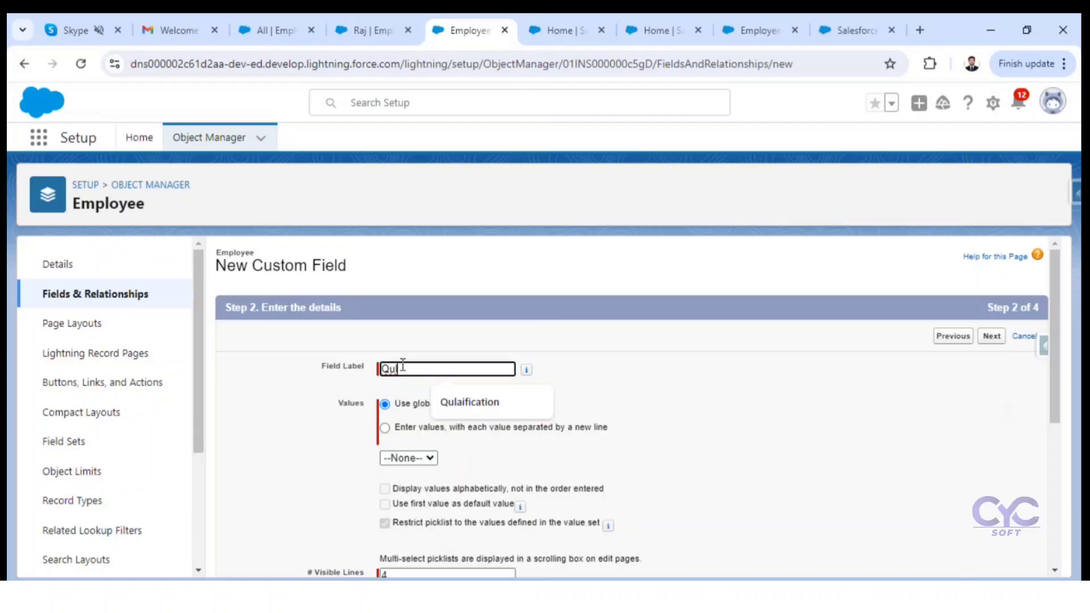
text(laification)
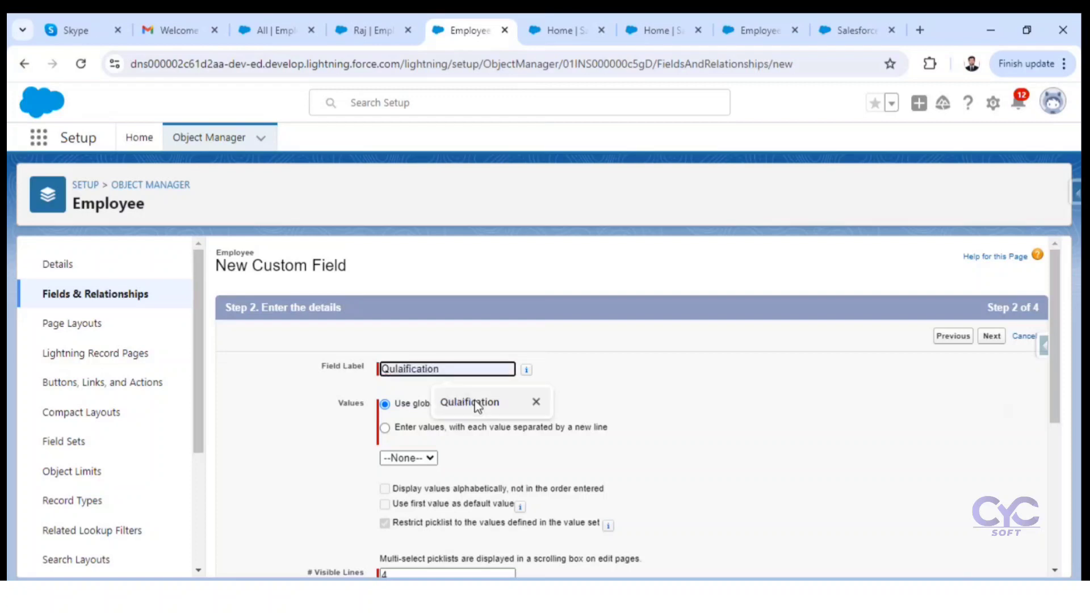
click(471, 403)
Step: Set the Qulaification picklist to use manually entered values, one per line, and start its value list
scroll(377, 378, down, 1)
click(385, 349)
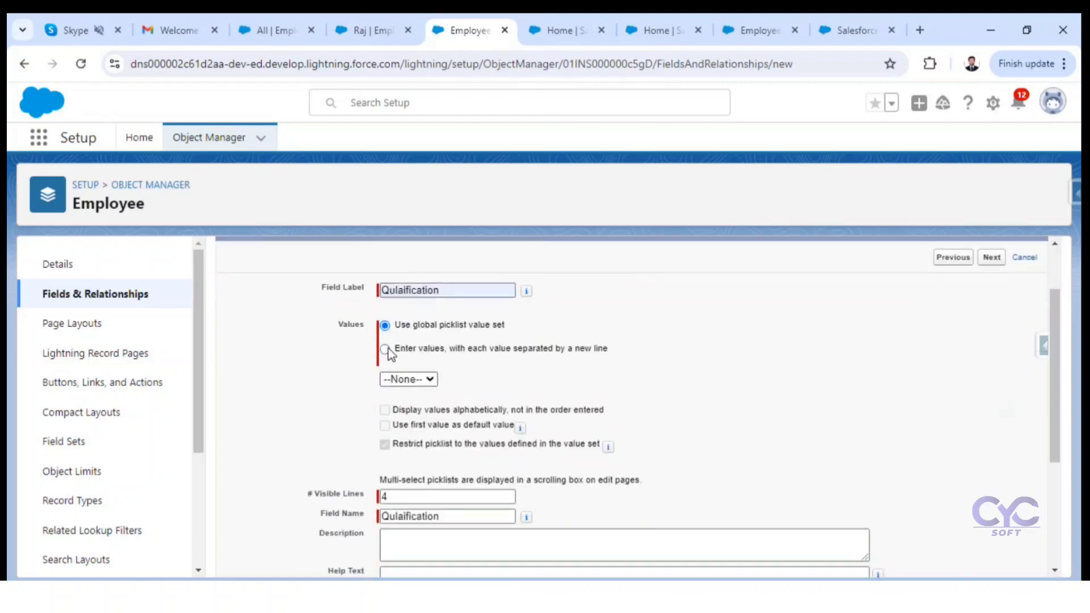
click(405, 404)
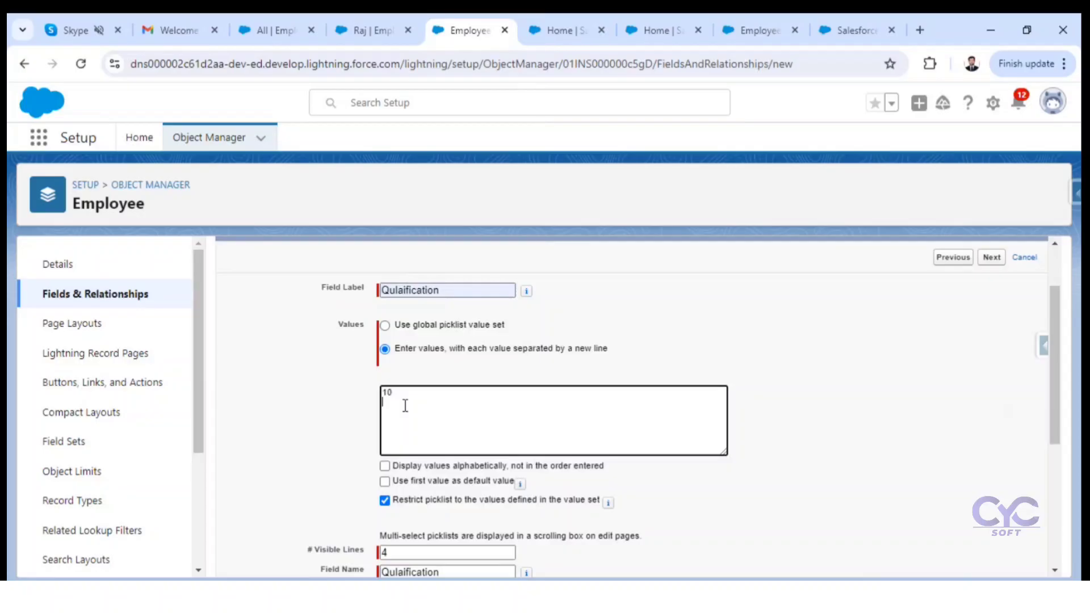
Step: Complete the Qulaification value list with Inter, Degree, PG and Doctorate, and continue to field-level security
text(ter )
text(Degree )
text(PG )
text(Doctorate)
scroll(645, 441, down, 4)
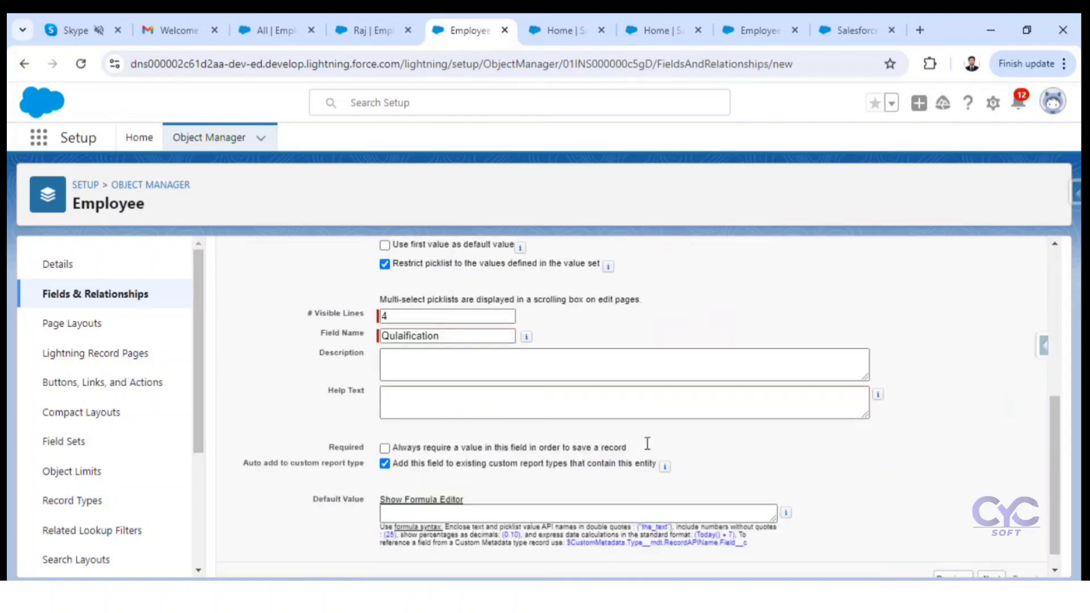
scroll(514, 366, down, 1)
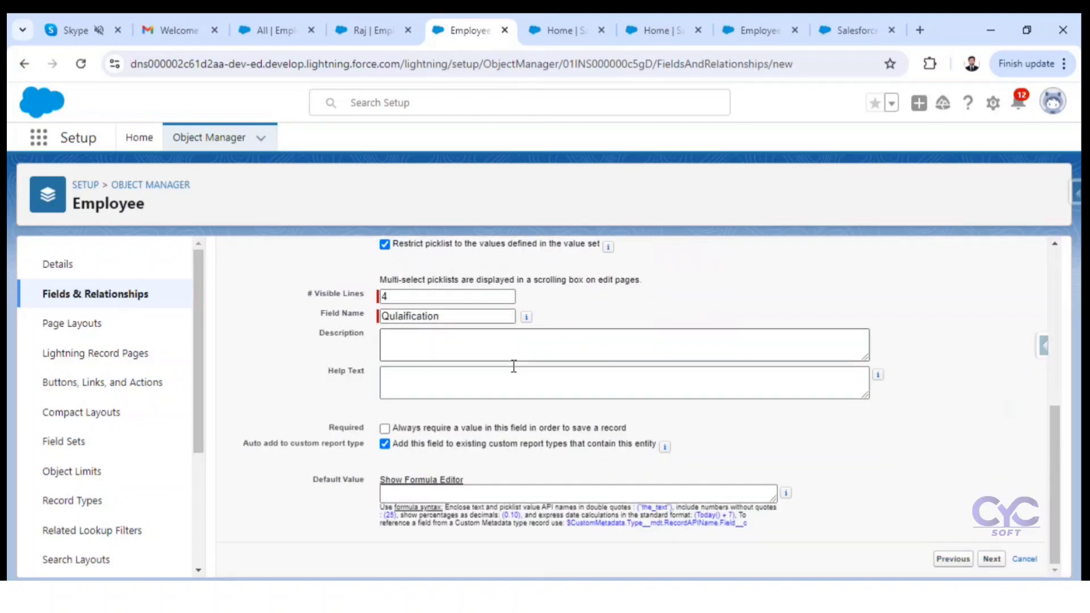
click(993, 561)
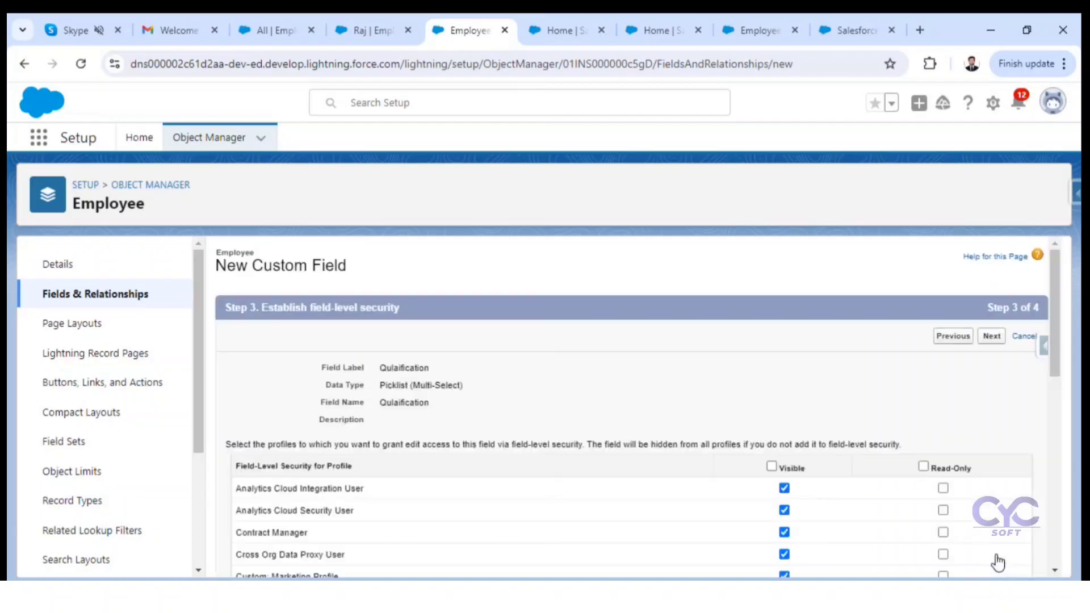
Step: Make Qulaification visible only to System Administrator and save the field with the Employee Layout included
scroll(789, 454, down, 10)
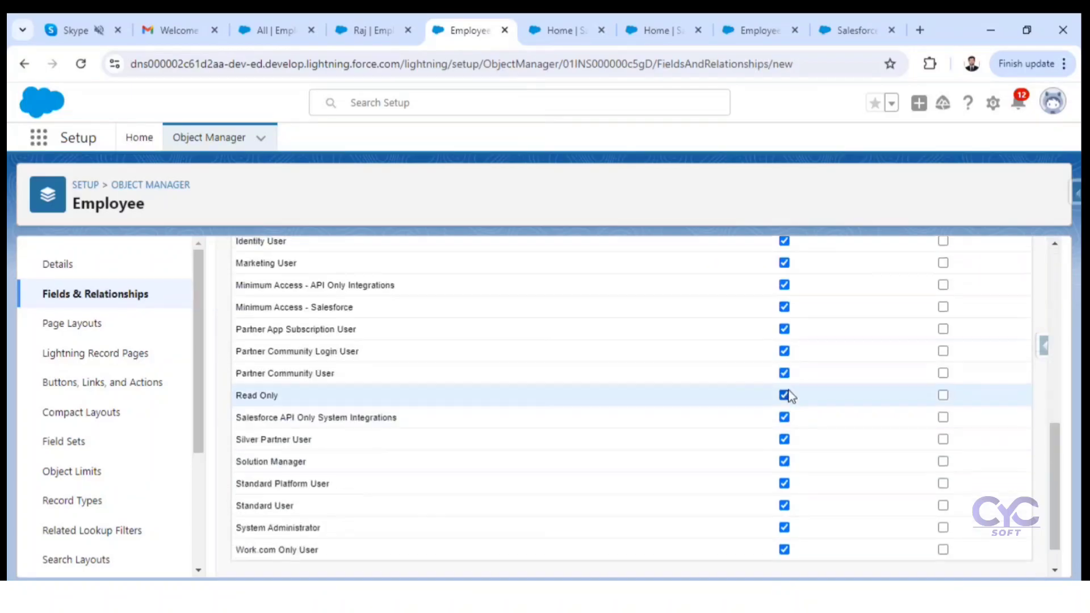
scroll(784, 432, up, 10)
click(772, 467)
scroll(789, 500, down, 8)
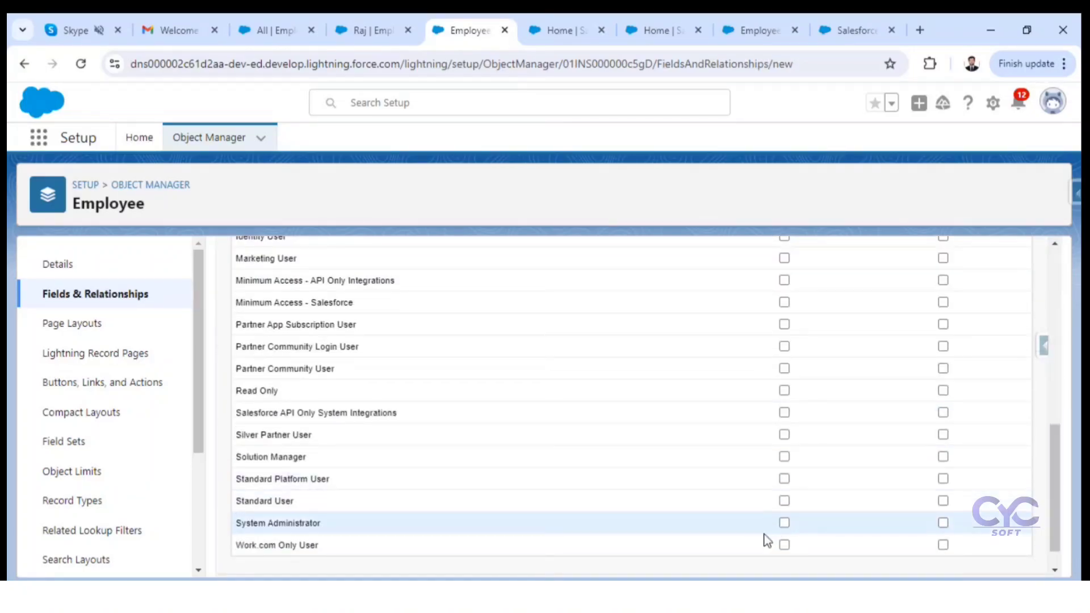
scroll(787, 531, up, 10)
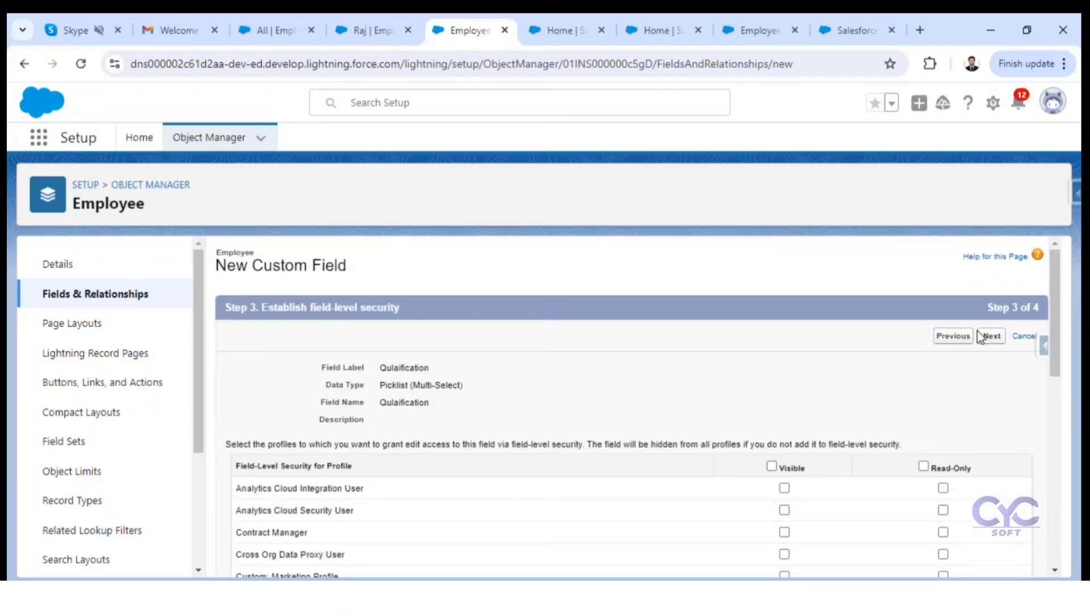
click(989, 337)
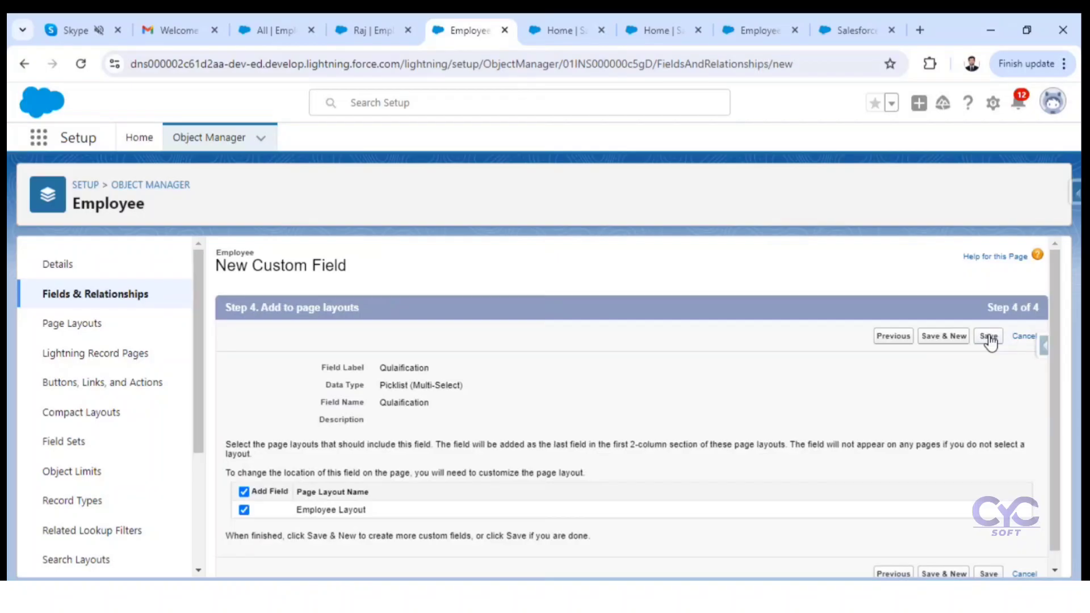
click(989, 338)
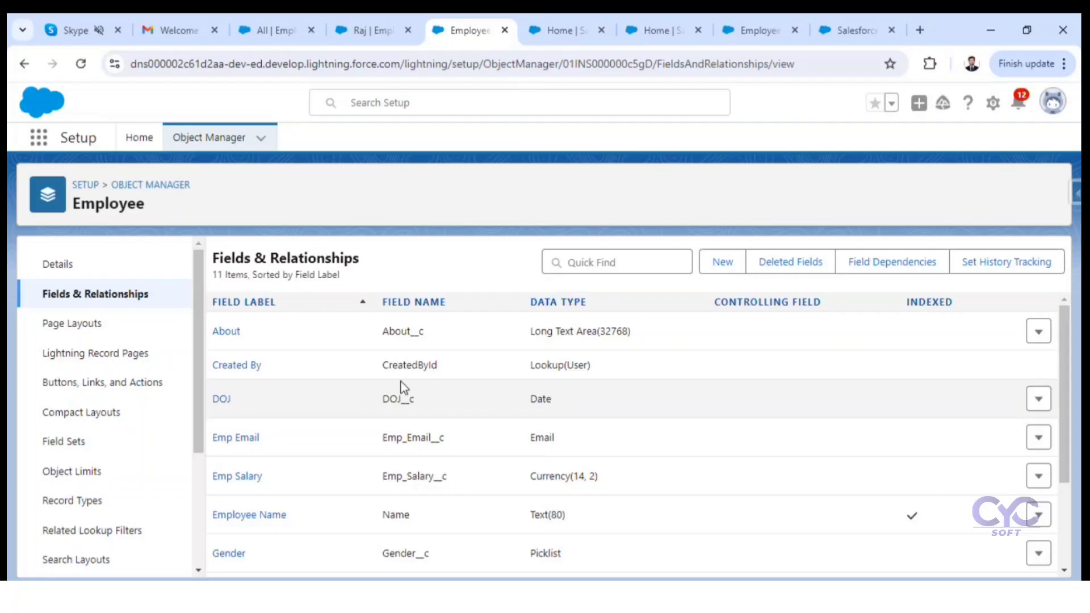
Step: Check the Employee field list for Qulaification, and reload the open employee record to show the newly added fields
scroll(398, 385, down, 3)
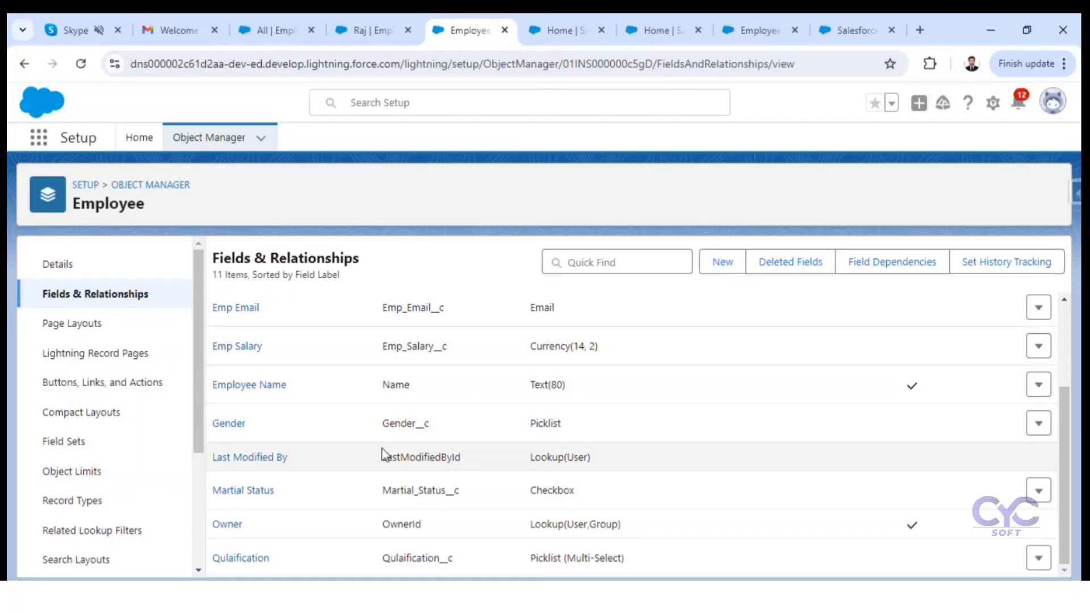
click(361, 25)
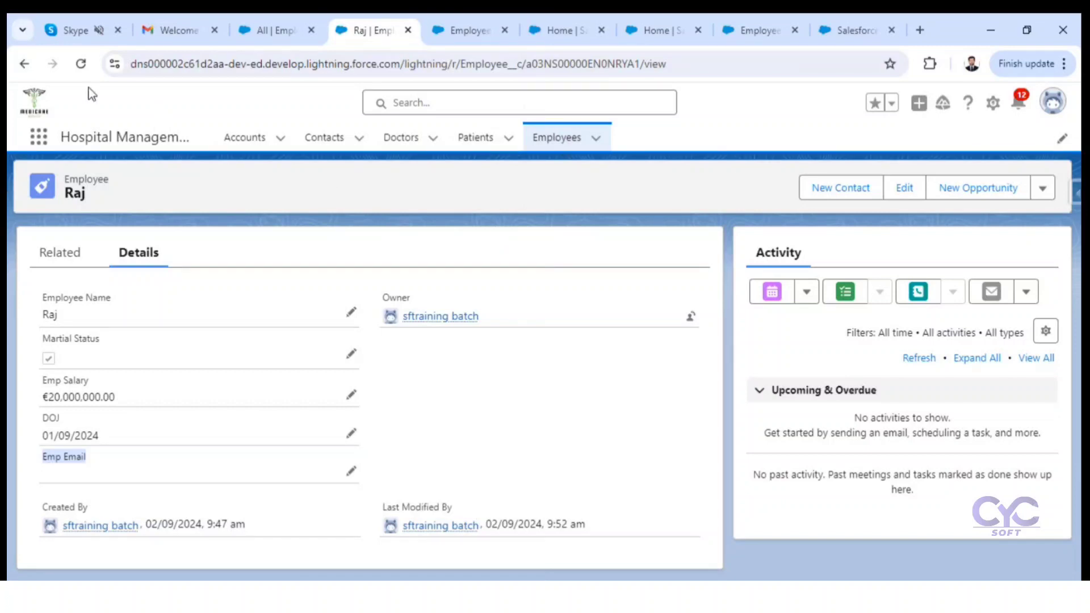
click(81, 63)
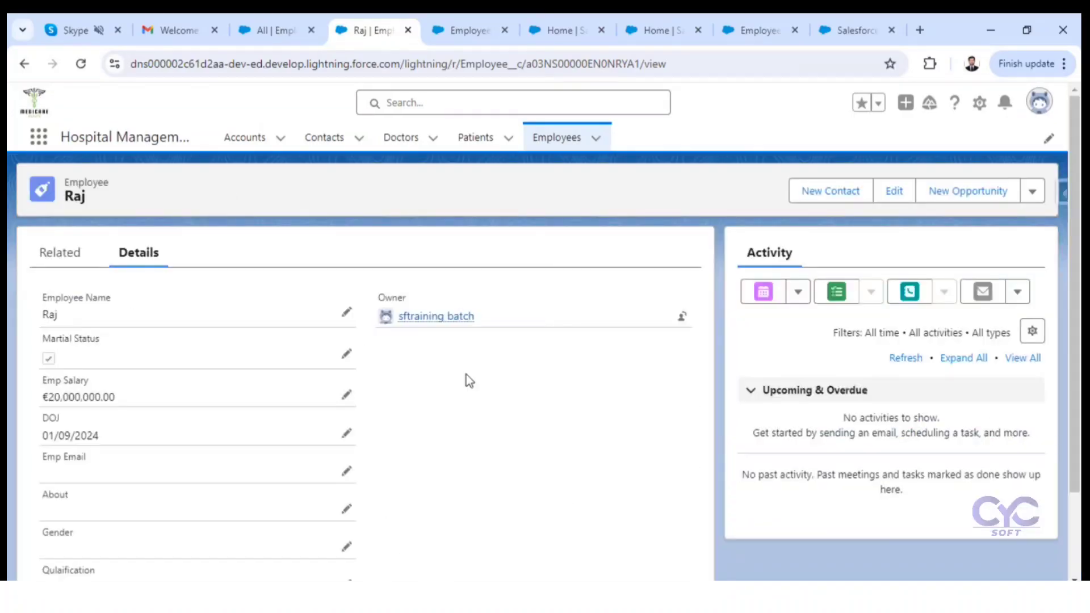
scroll(465, 373, down, 2)
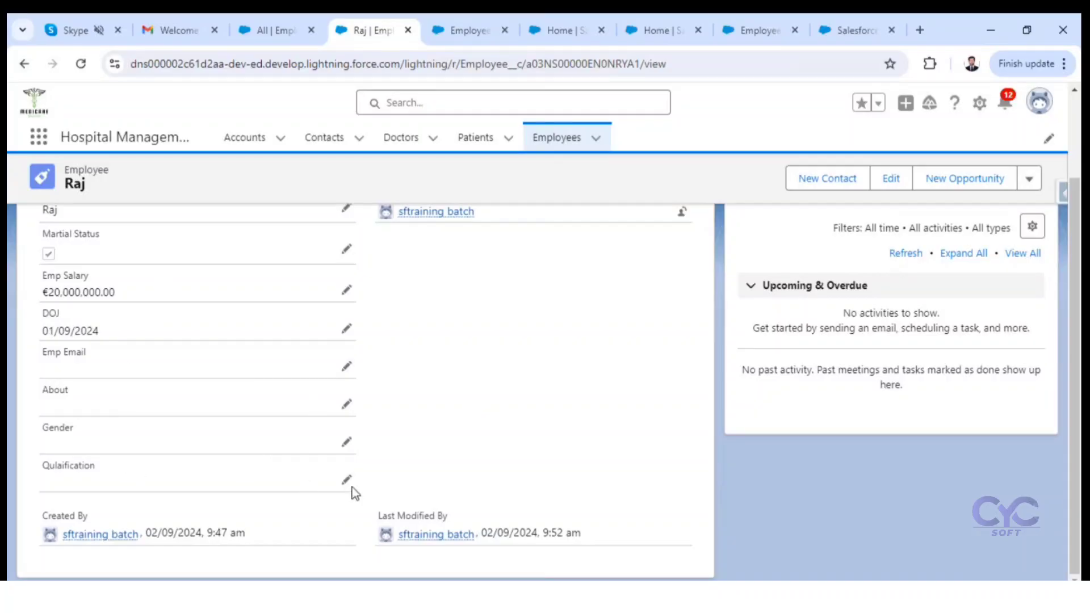
scroll(523, 386, up, 2)
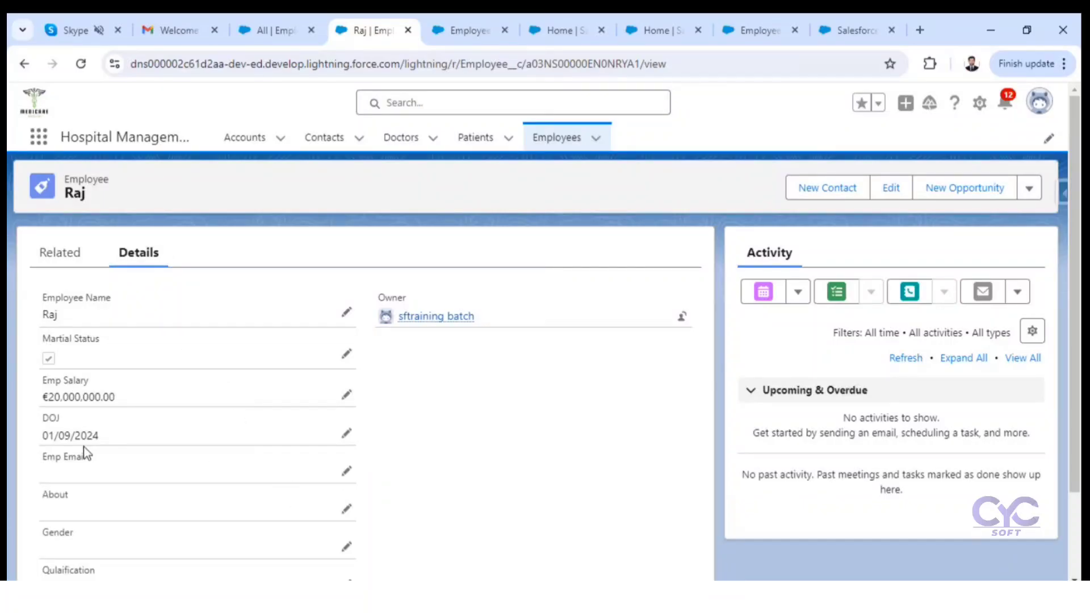
Step: Start editing the employee record and fill in the employee's e-mail address in Emp Email
click(346, 472)
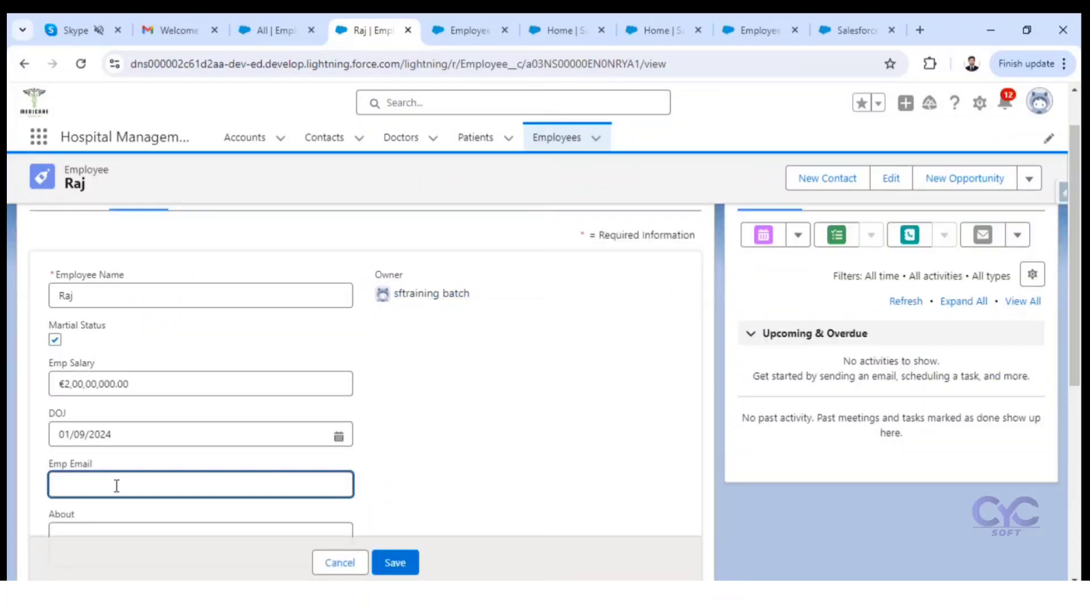
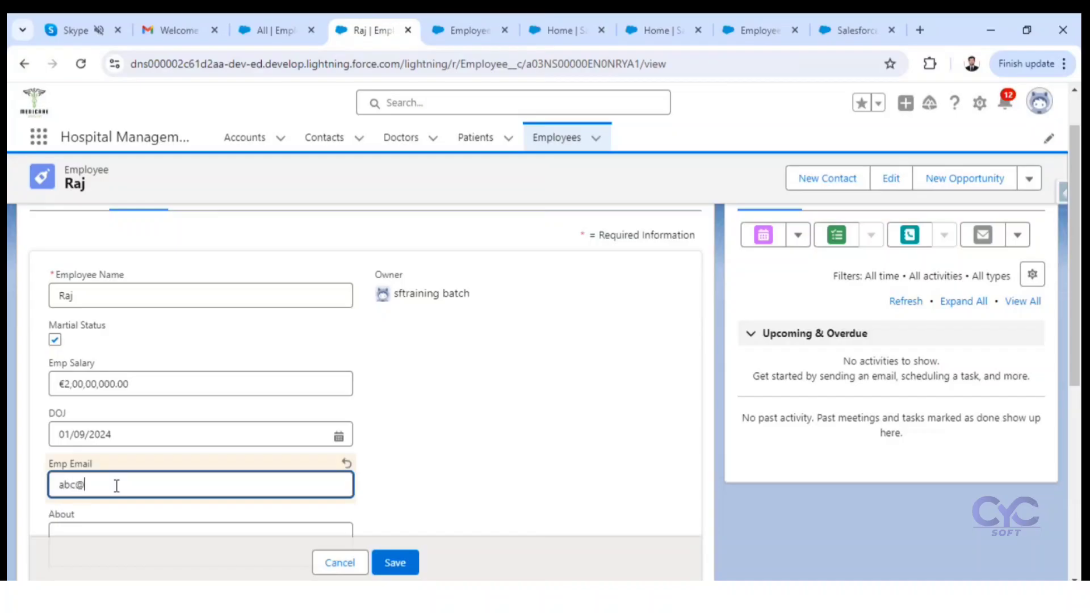
Step: Try resizing the About text box and set the employee's Gender to Male
scroll(521, 444, down, 3)
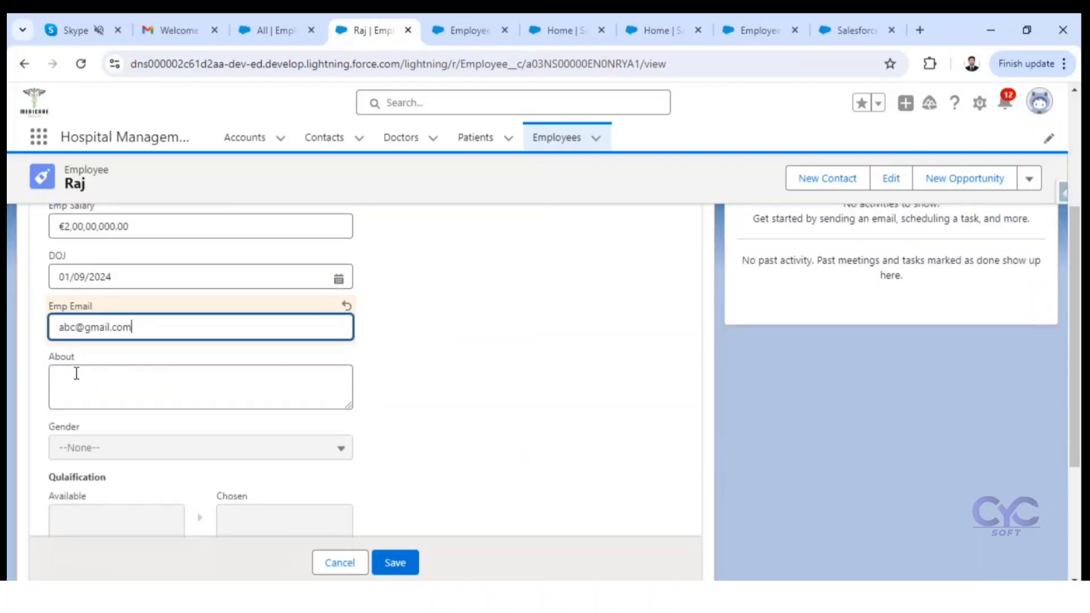
click(356, 407)
drag(357, 408, 355, 443)
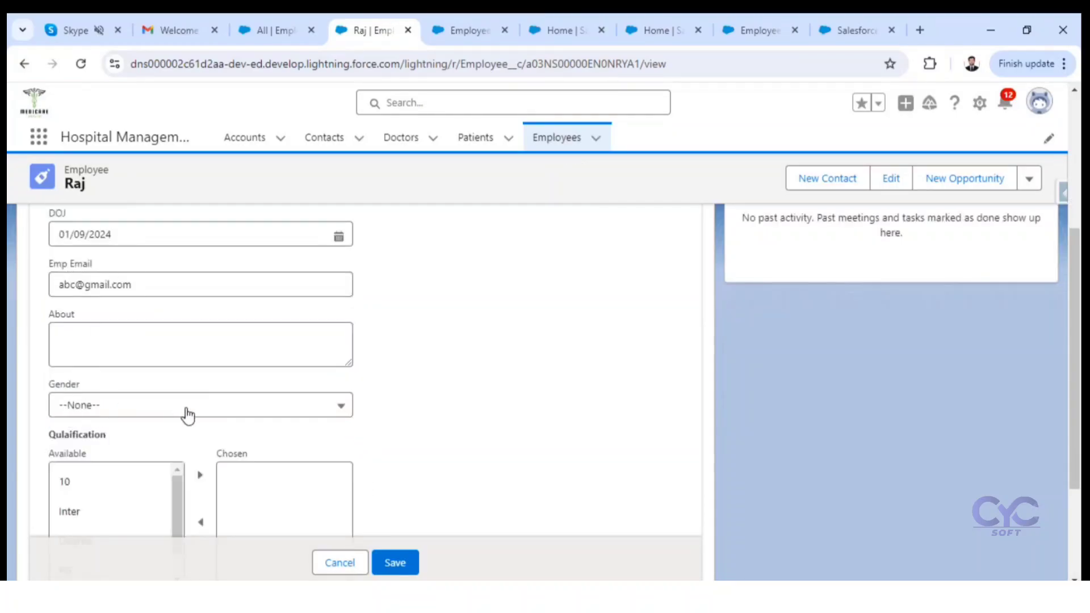
click(329, 409)
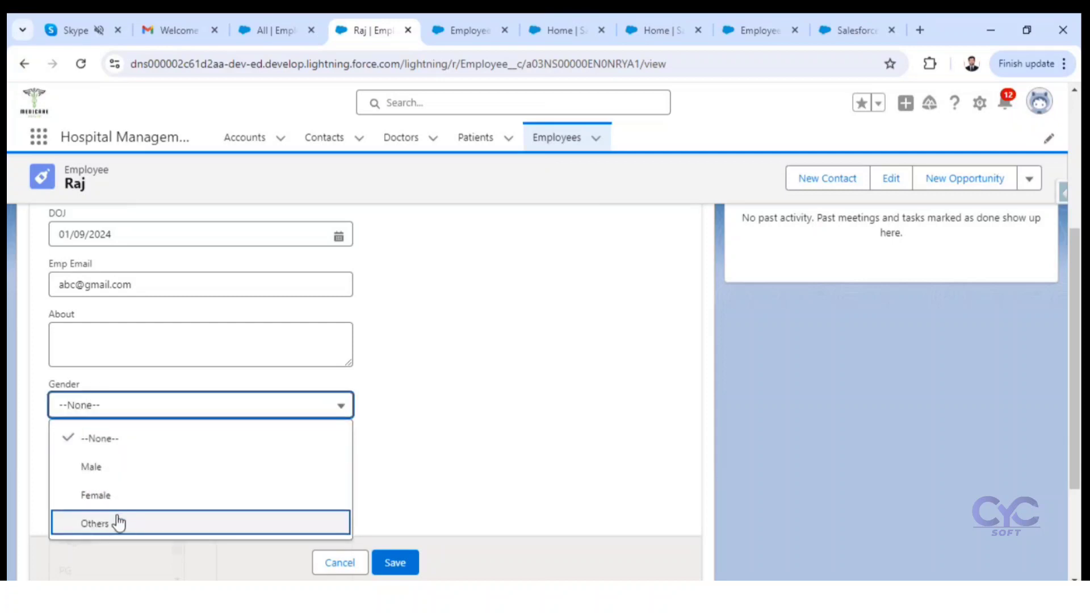
click(134, 473)
Step: Choose 10, Inter, Degree and PG as the employee's Qulaification values and save the record
scroll(462, 411, down, 3)
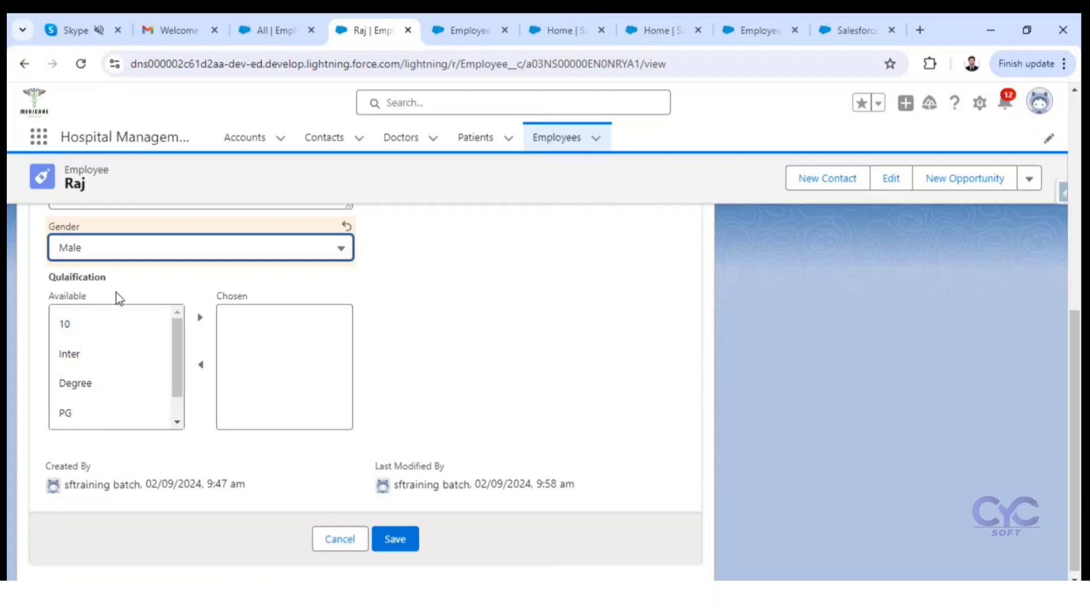
click(85, 334)
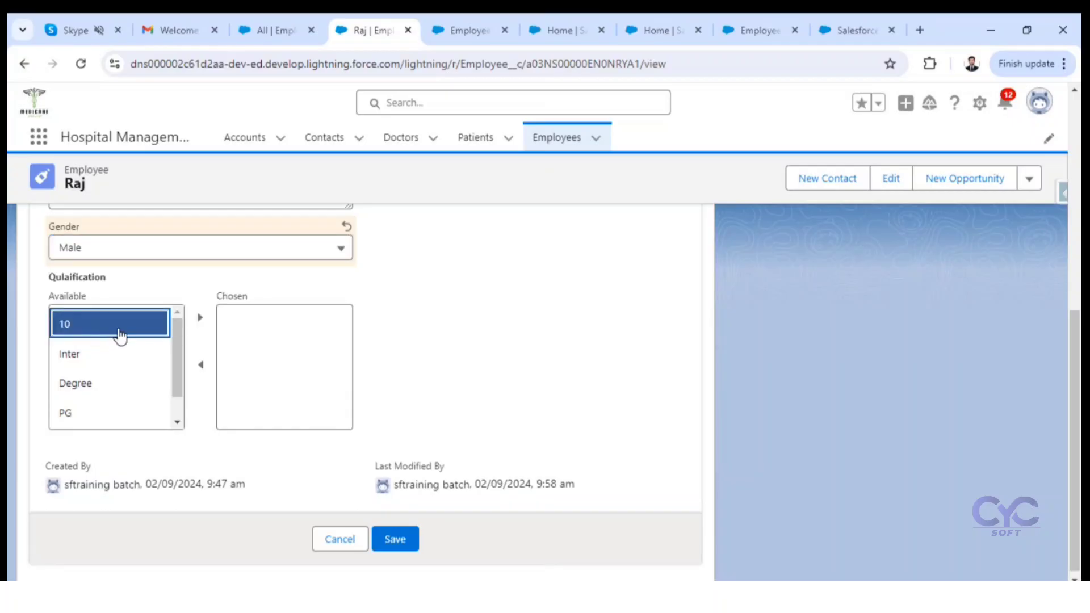
shift+click(102, 356)
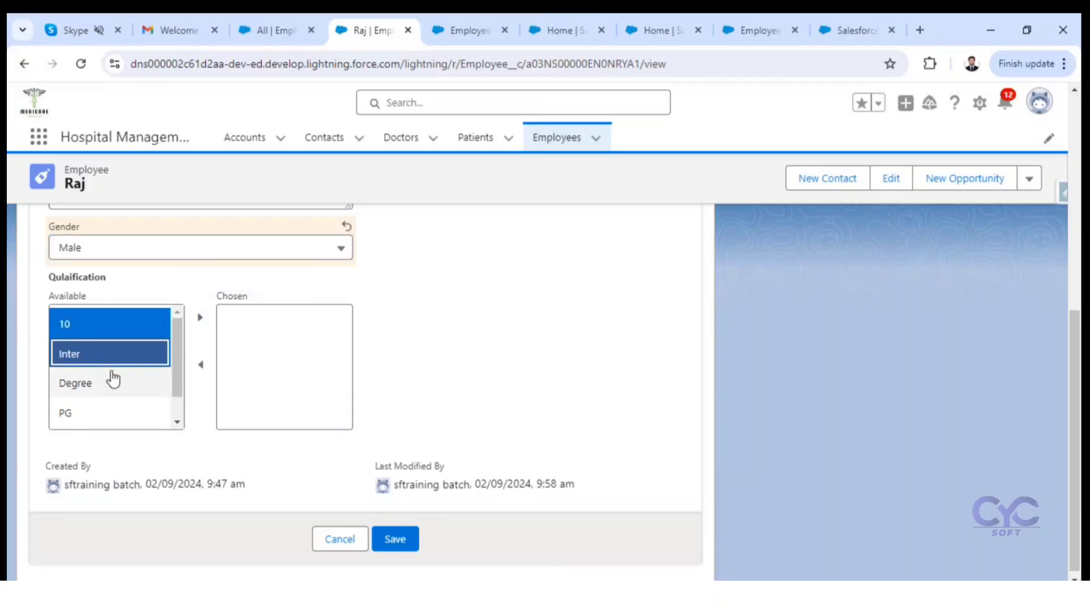
shift+click(97, 386)
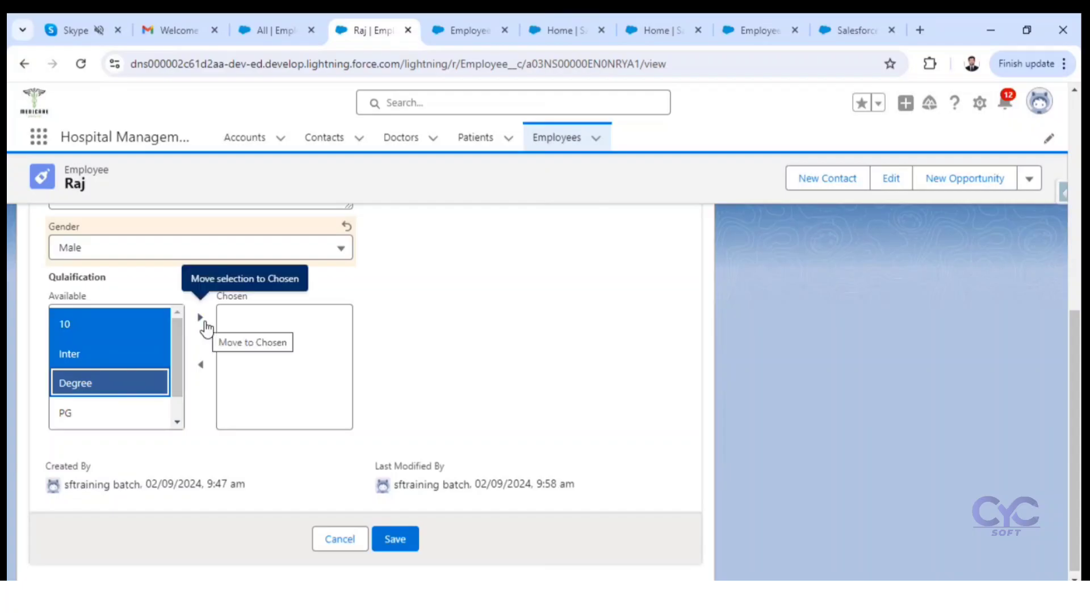
click(202, 319)
click(89, 329)
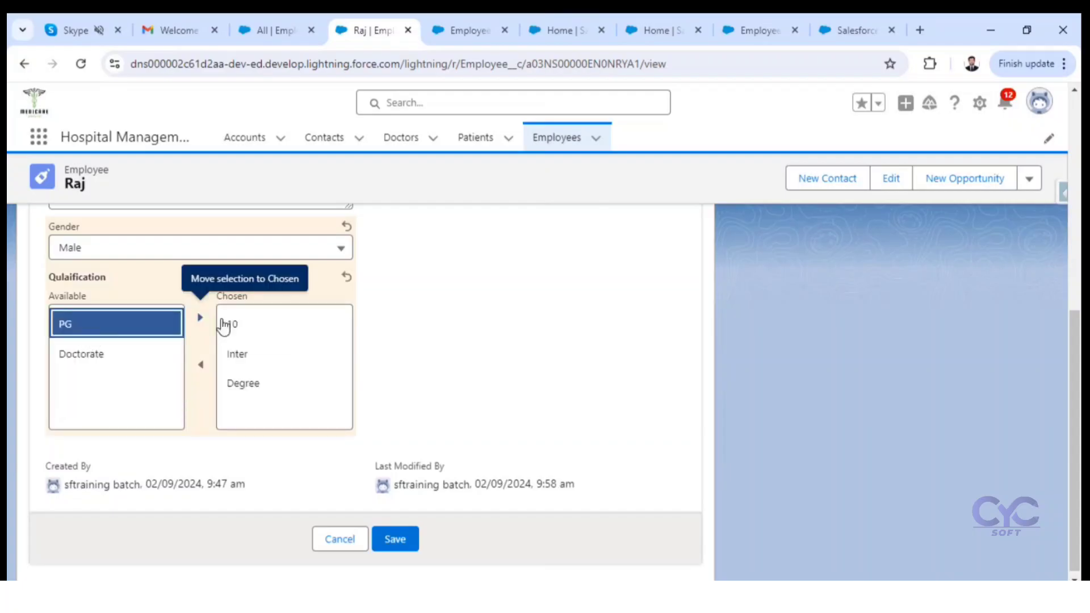
click(202, 319)
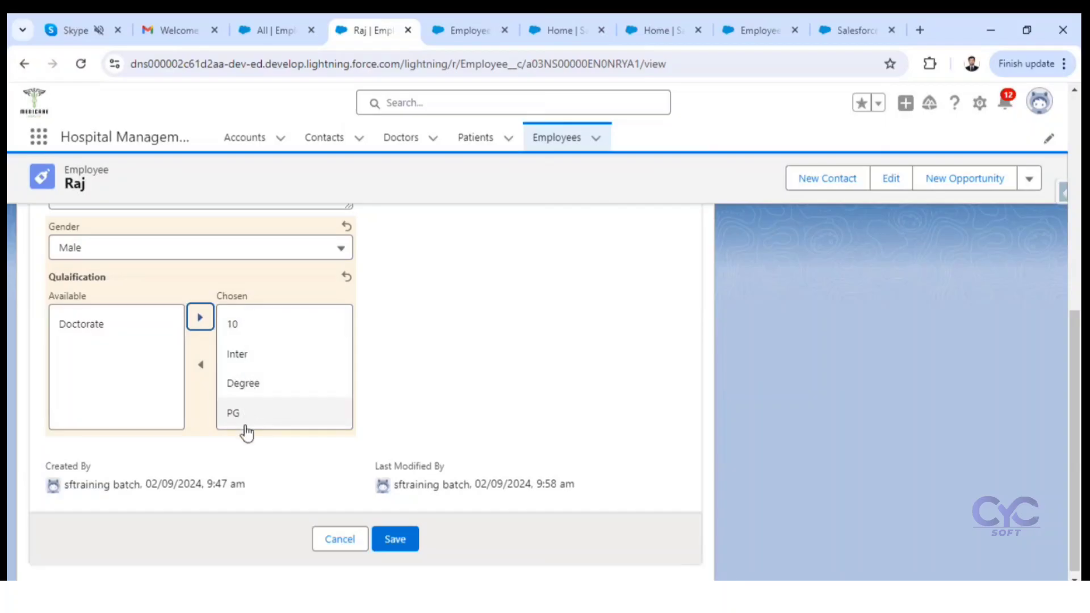
click(397, 540)
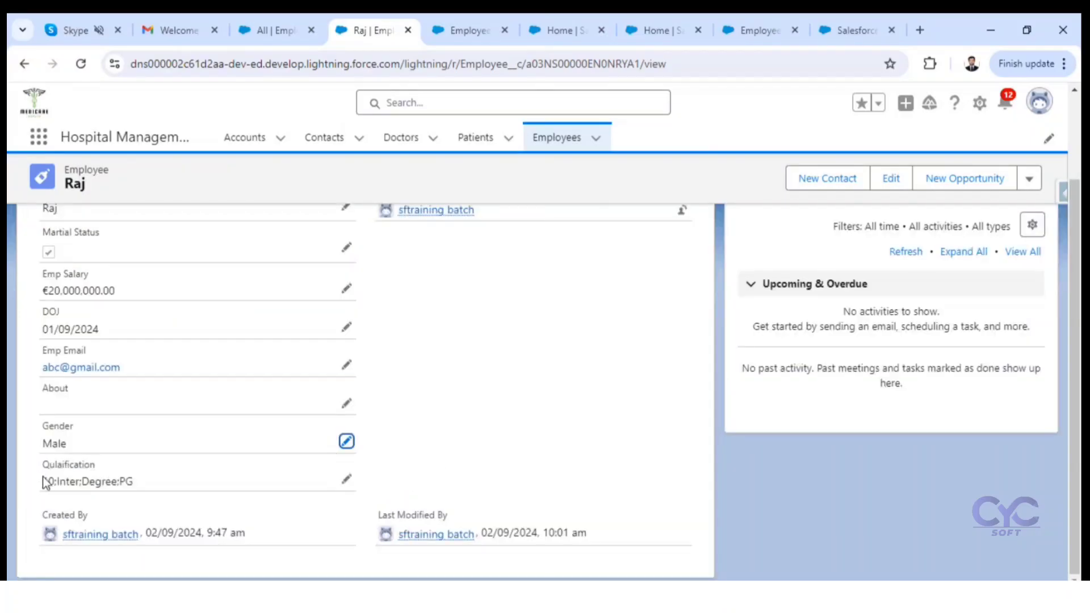
Step: Examine how the multi-select Qulaification values are displayed on the saved employee record
drag(44, 482, 142, 486)
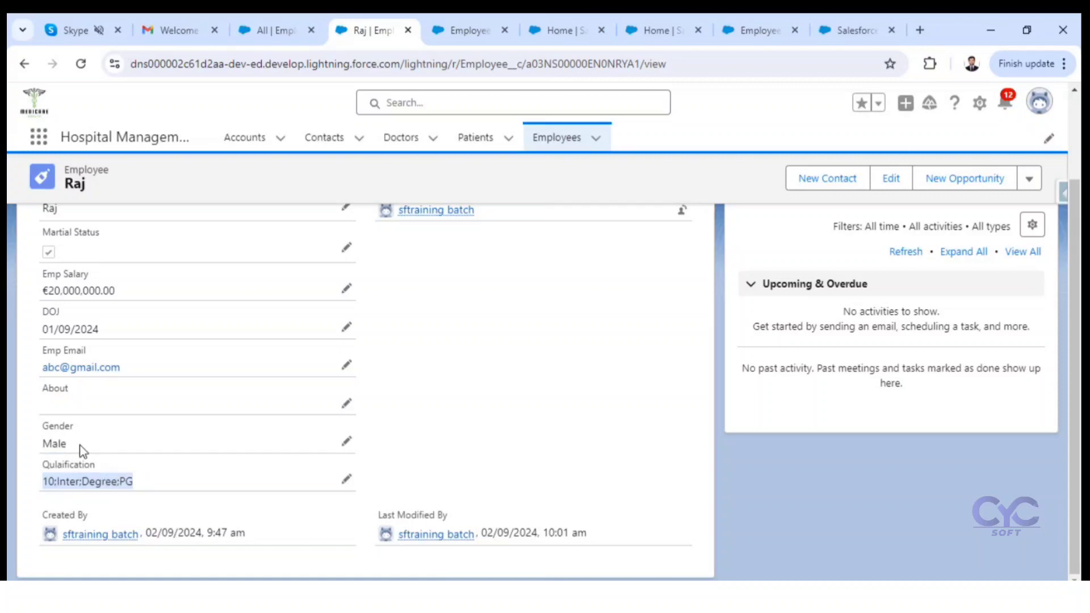
scroll(243, 440, up, 3)
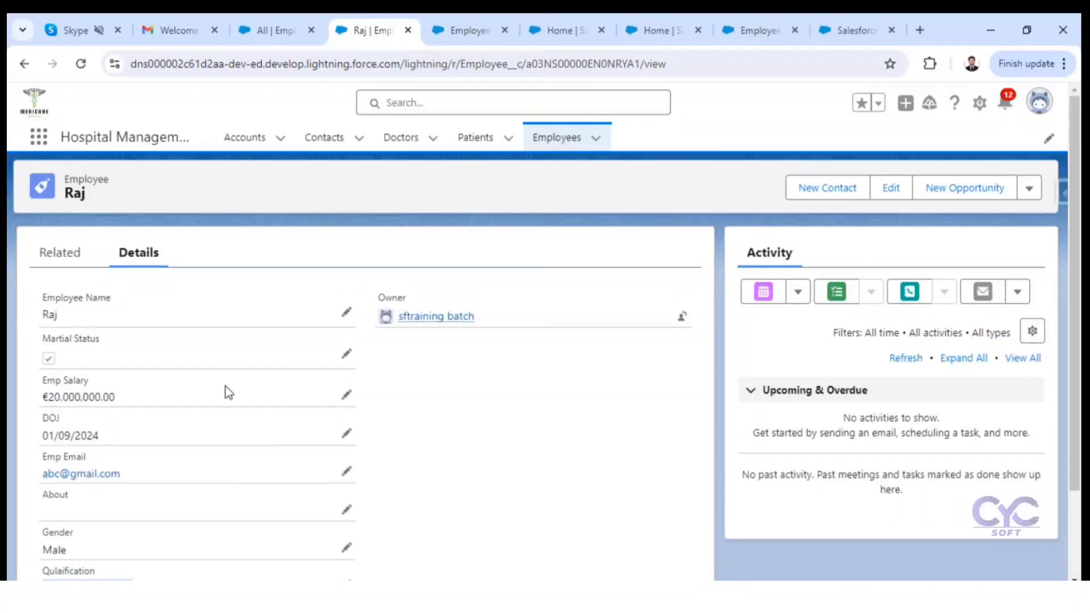
scroll(100, 484, down, 2)
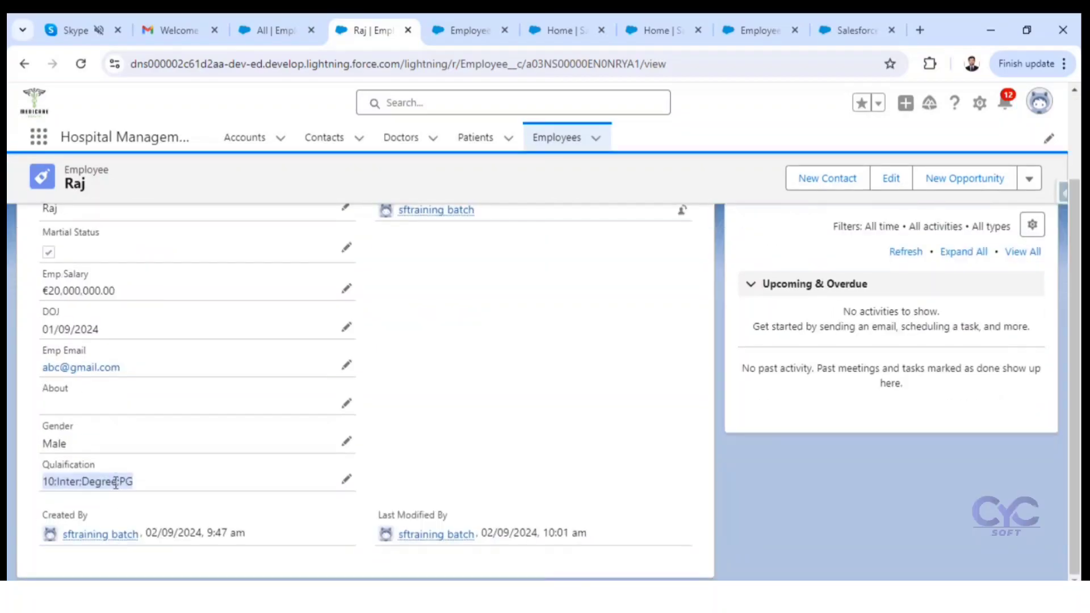